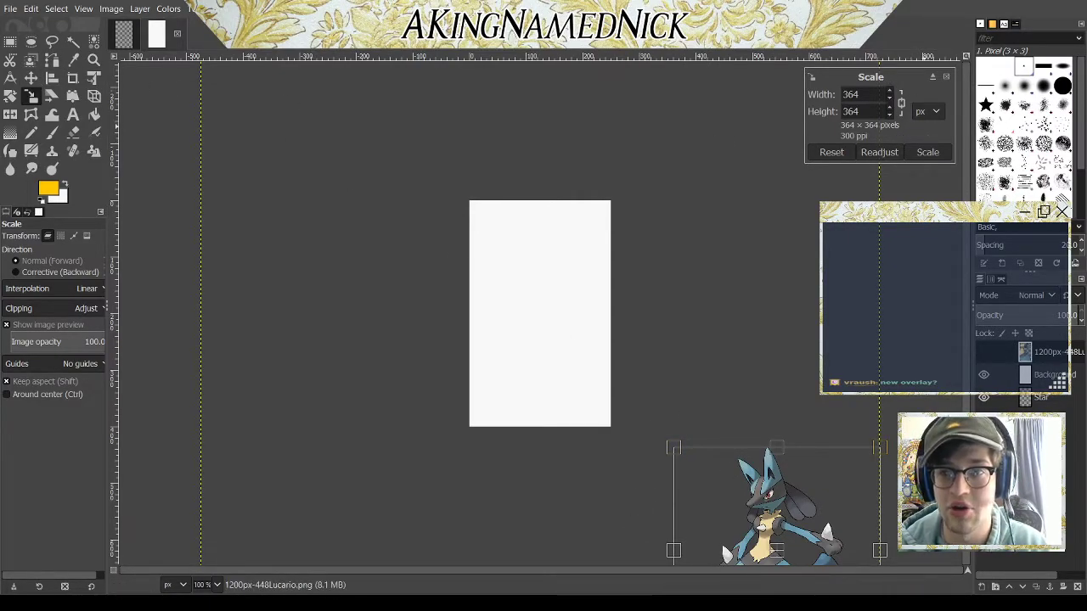
Step: Apply the 364 × 364 px scale to the Lucario reference layer
click(927, 152)
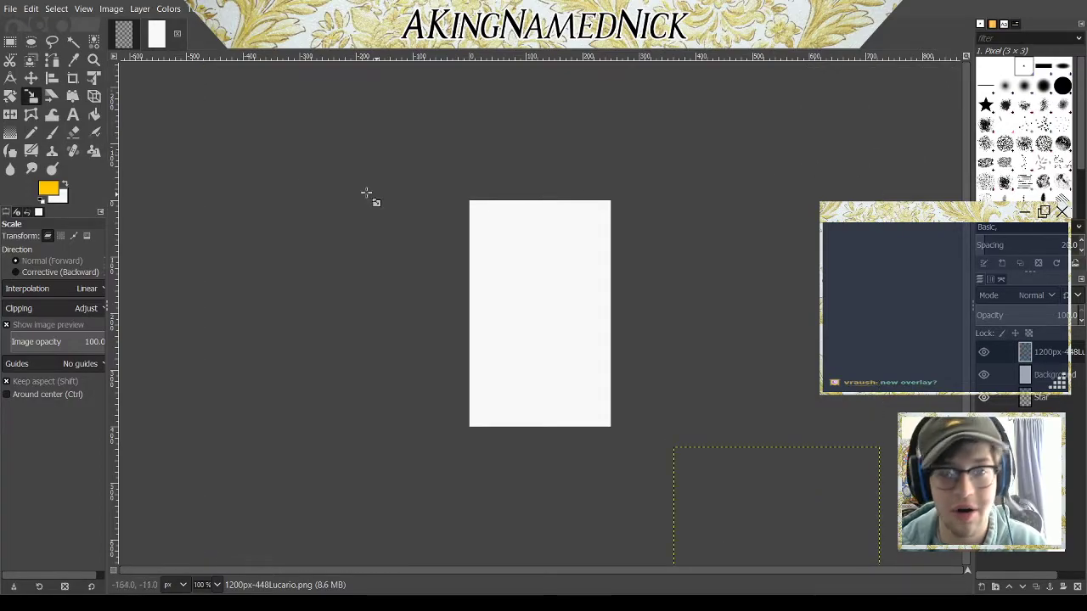
Step: Drag the Lucario reference onto the canvas, shrink it to a tiny sprite, and move it top-right
key(m)
drag(772, 509, 500, 228)
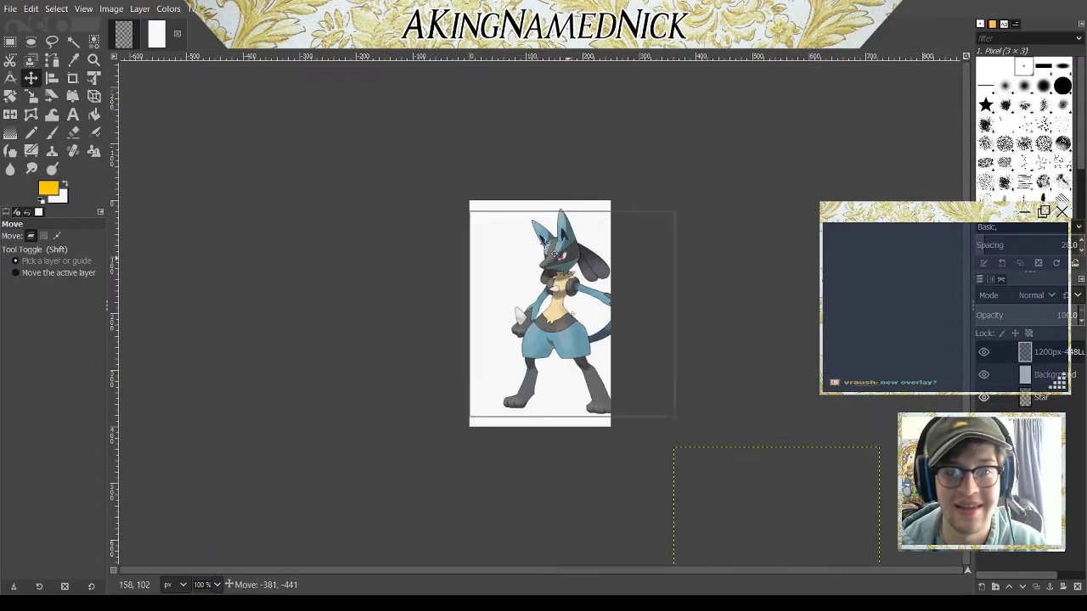
click(31, 96)
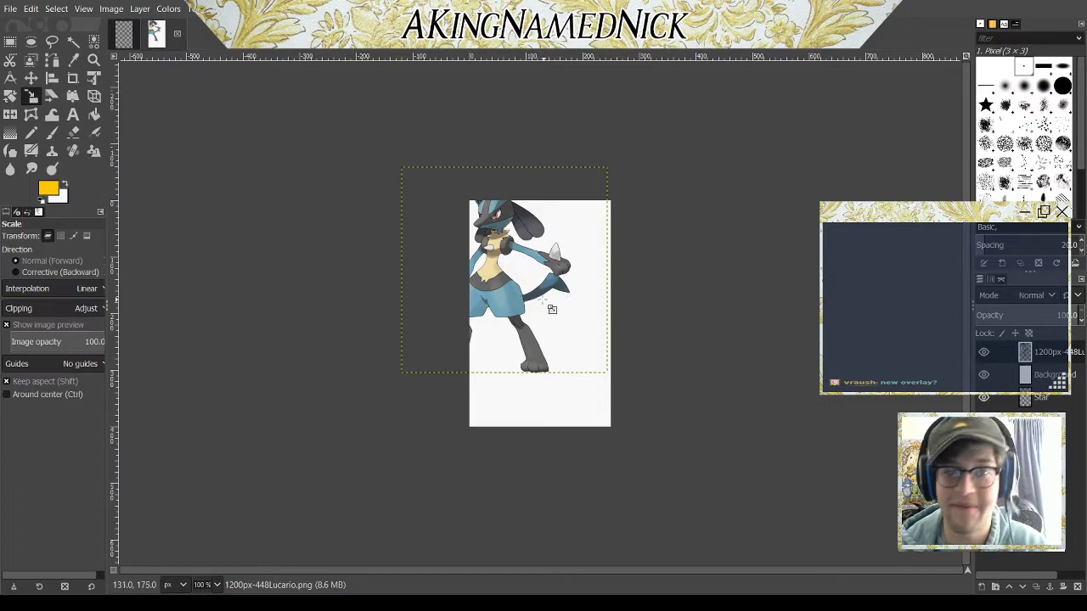
click(552, 310)
drag(606, 372, 414, 180)
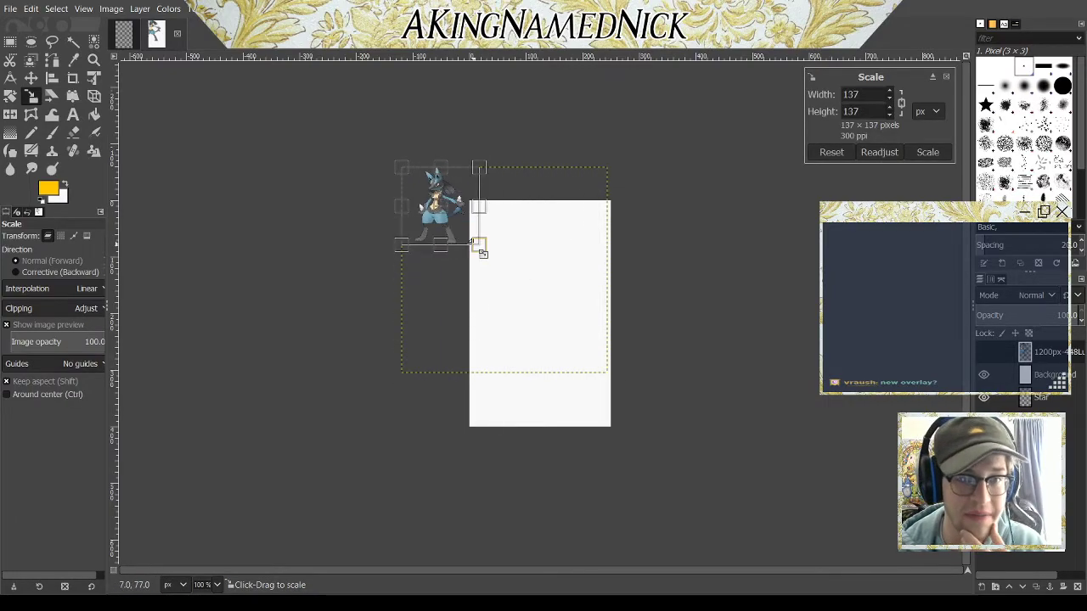
click(32, 78)
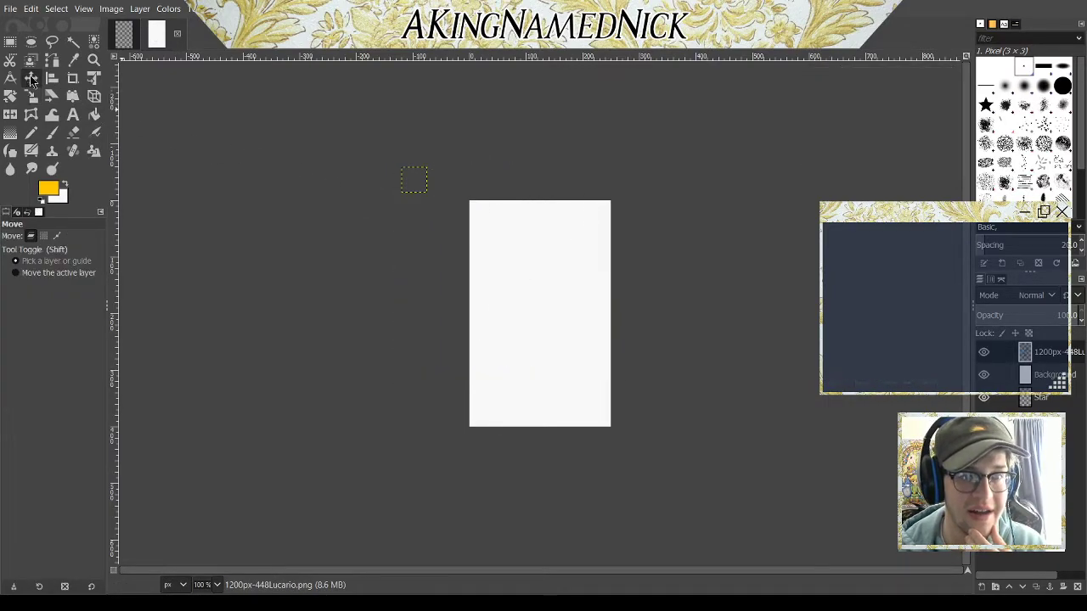
mouse_move(414, 180)
mouse_down()
mouse_move(601, 219)
mouse_move(586, 216)
mouse_up()
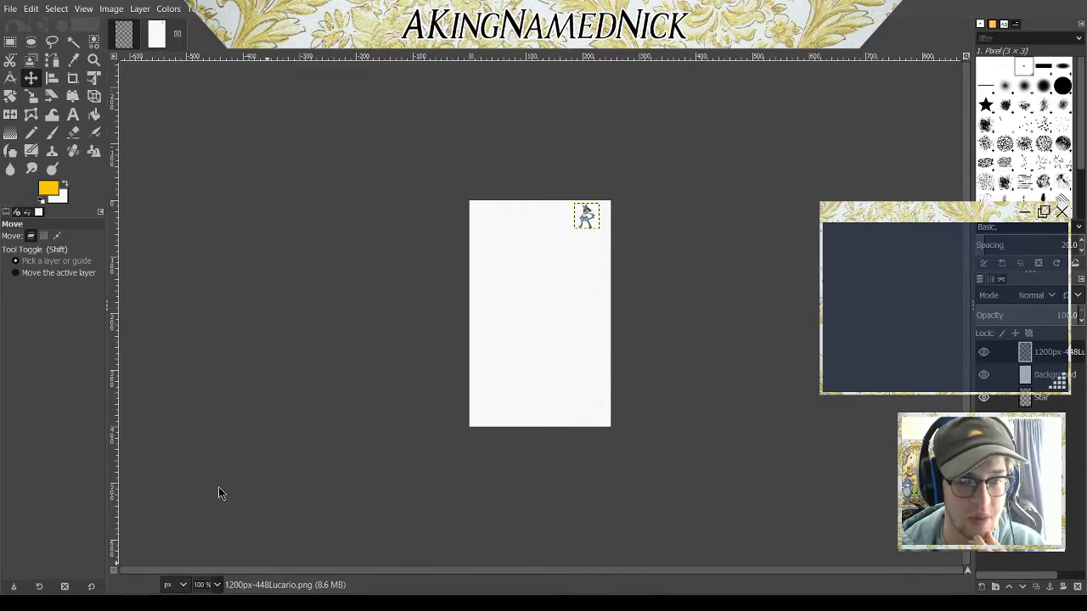
Step: Zoom to 200% and try enlarging the sprite, then undo the pixelated result
key(plus)
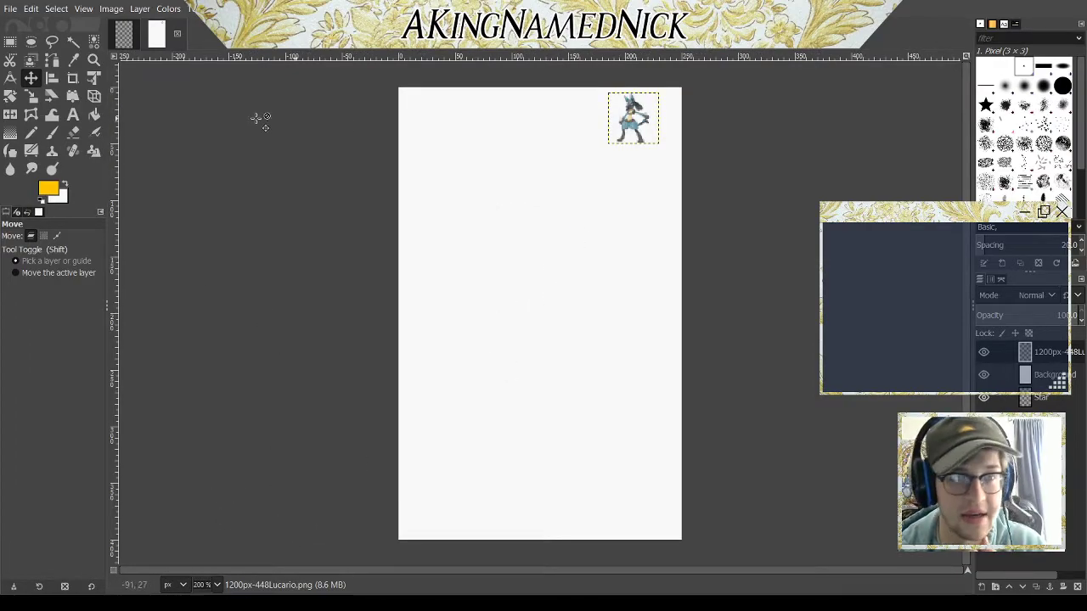
click(30, 96)
click(655, 128)
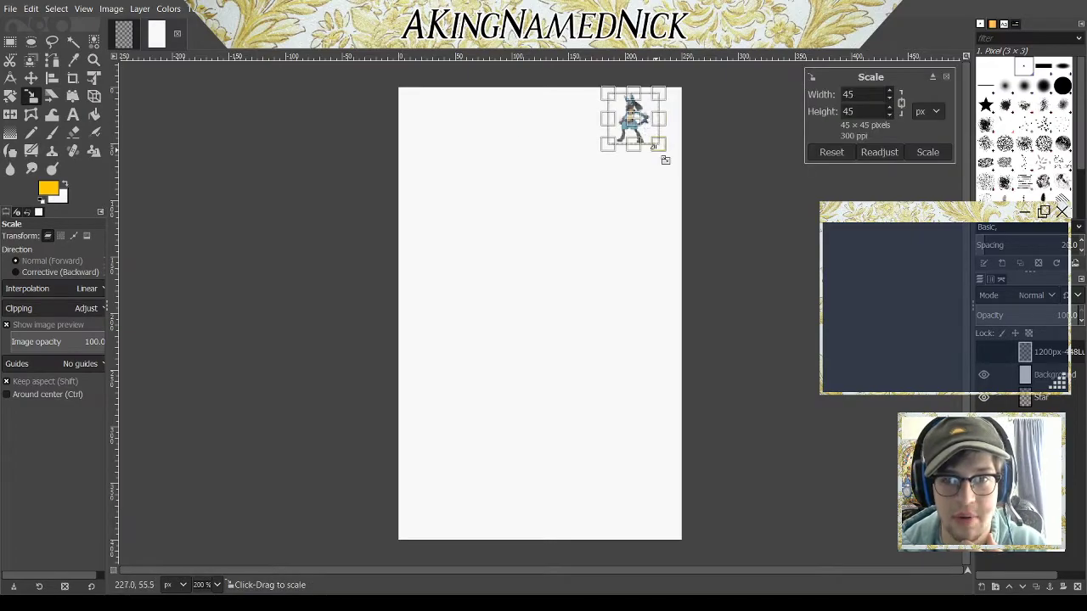
drag(665, 160, 748, 231)
click(928, 153)
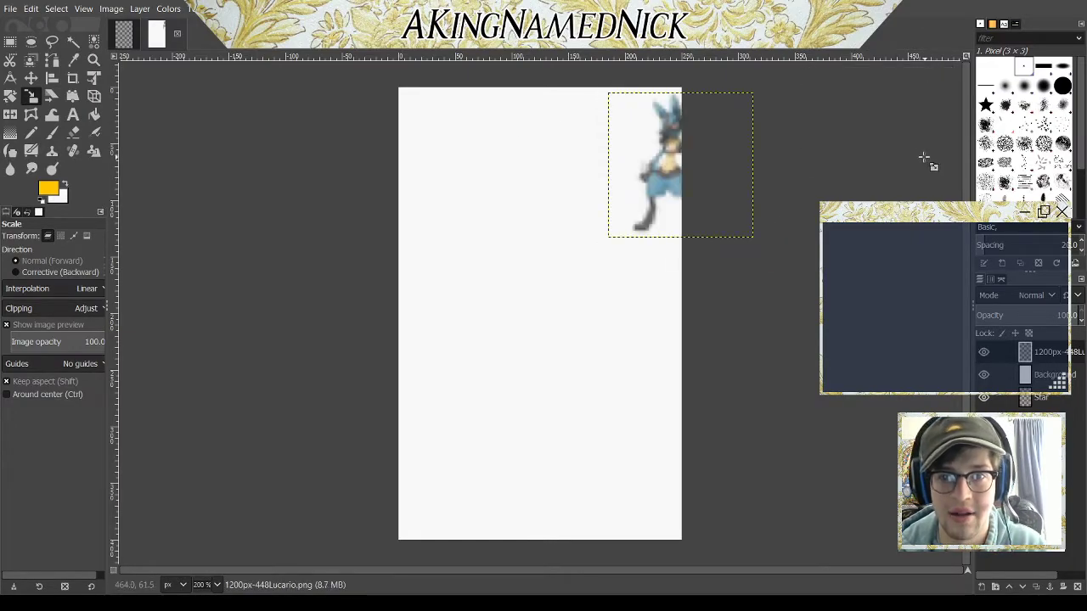
key(ctrl+z)
key(ctrl+z)
key(ctrl+z)
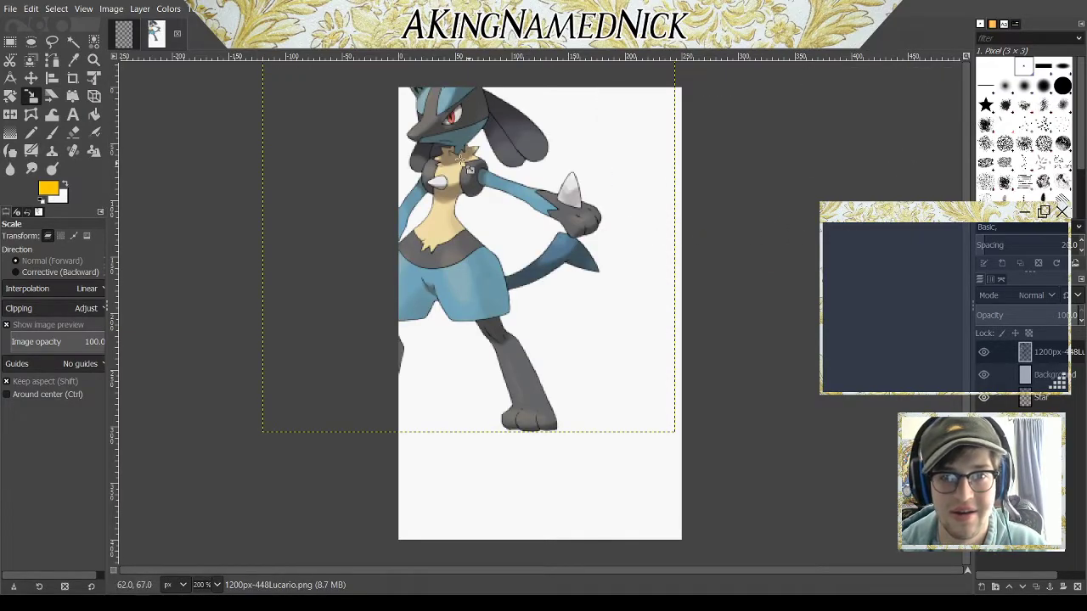
Step: Rescale Lucario to 81 × 81 px, place it top-right, and reset default colours
click(527, 255)
drag(674, 432, 399, 96)
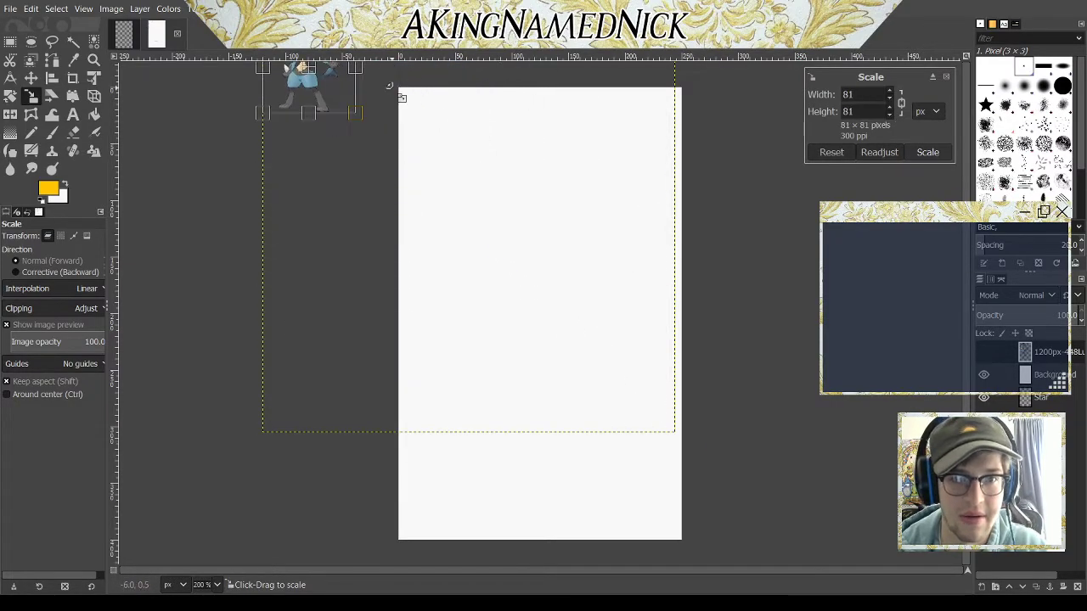
click(927, 151)
click(31, 78)
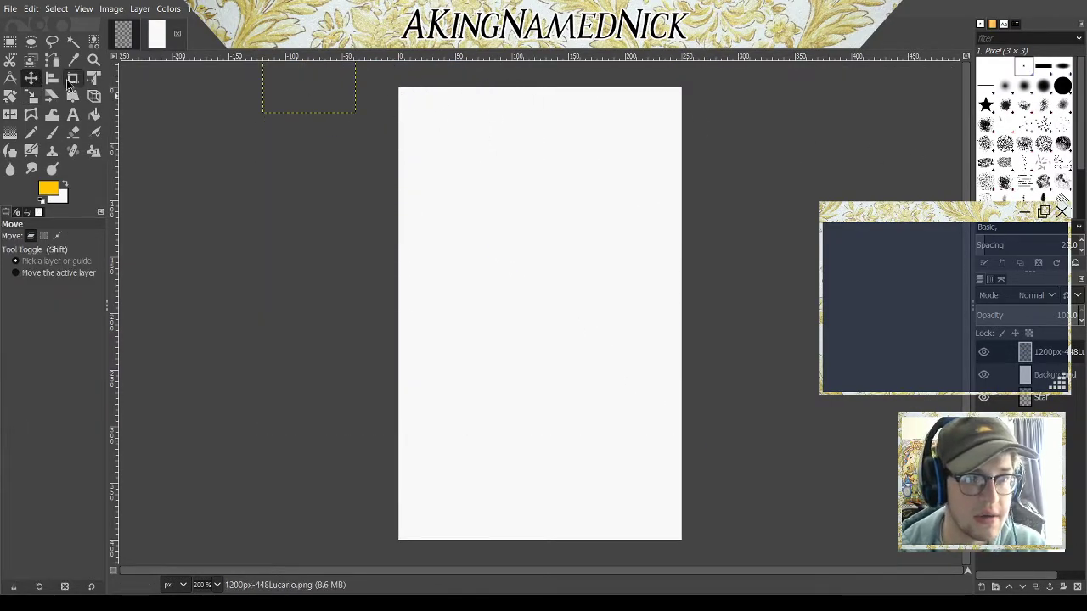
drag(310, 92, 642, 137)
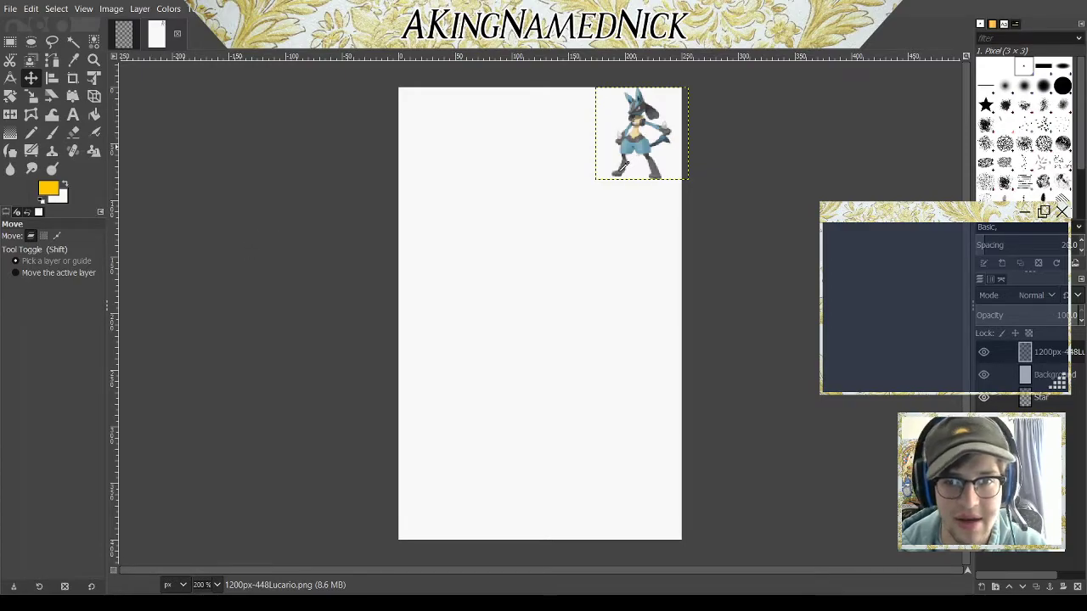
key(d)
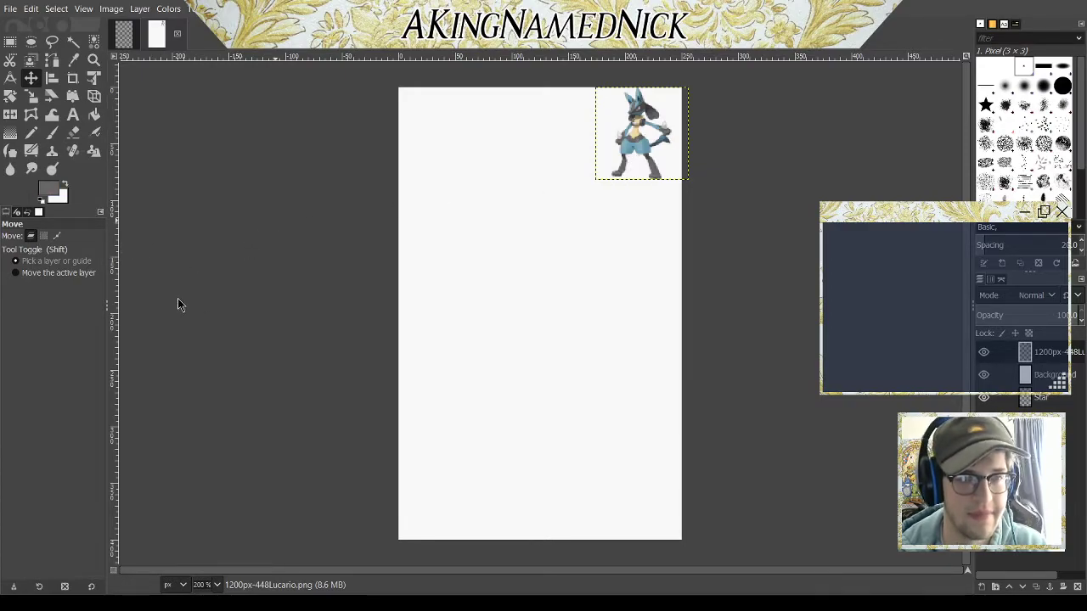
Step: Draw the left foot outline with the Pencil on the Background layer
click(30, 133)
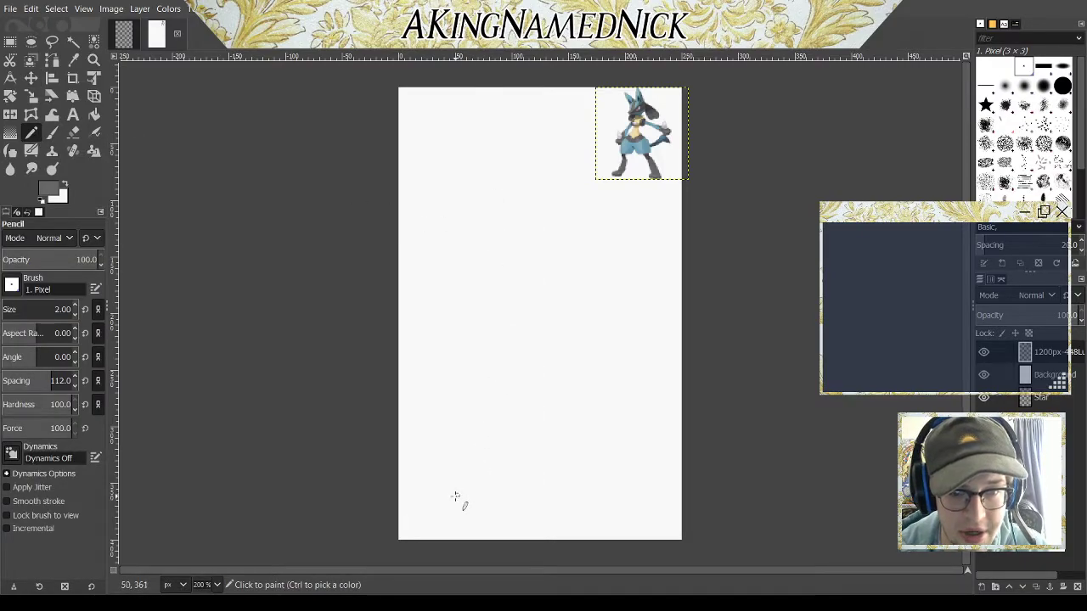
click(481, 506)
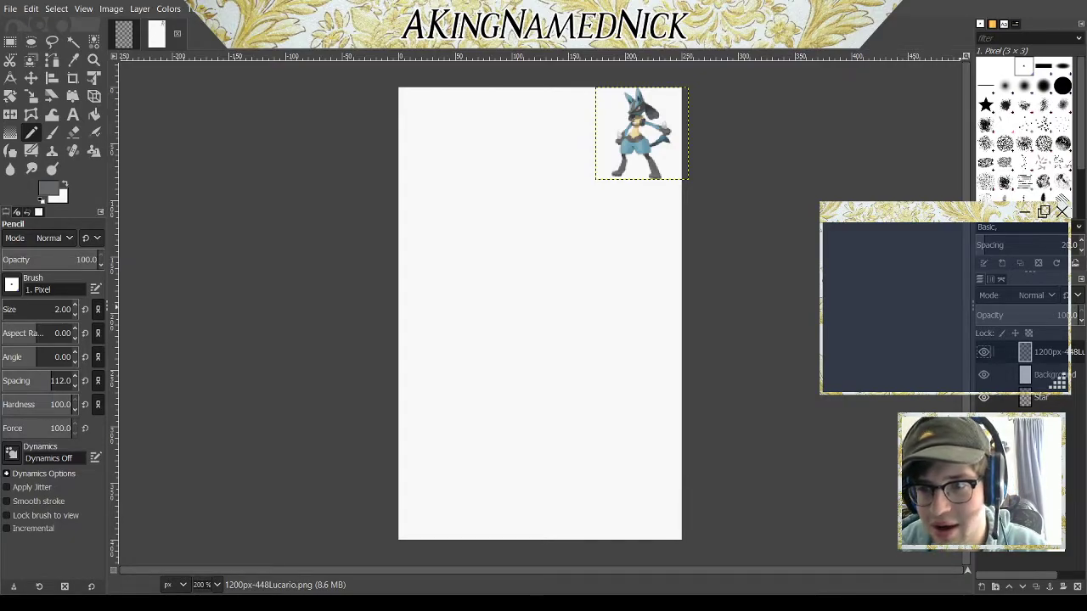
click(1045, 374)
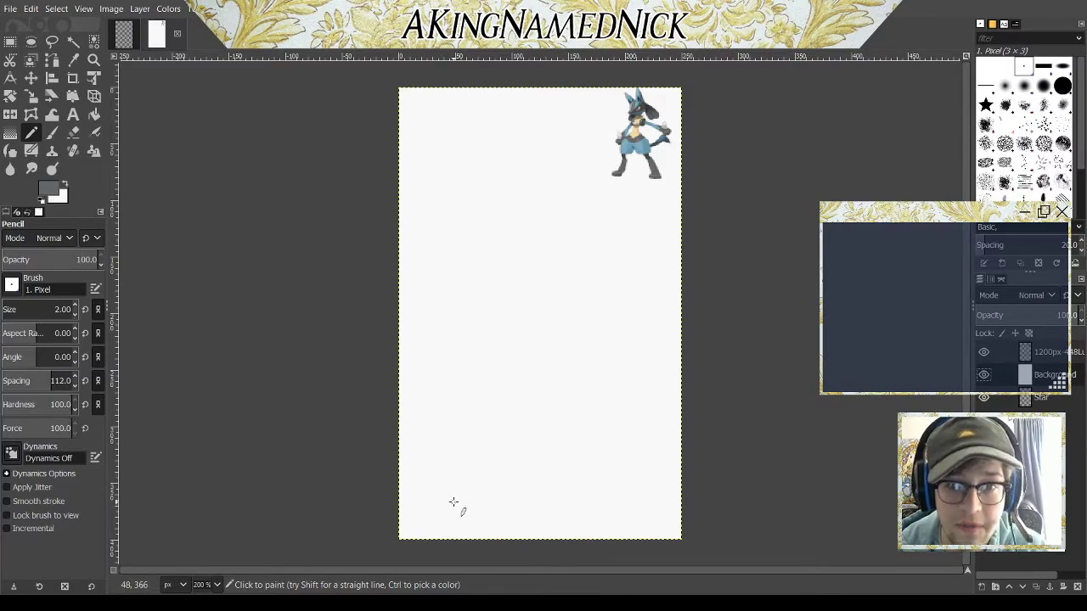
drag(497, 402, 469, 517)
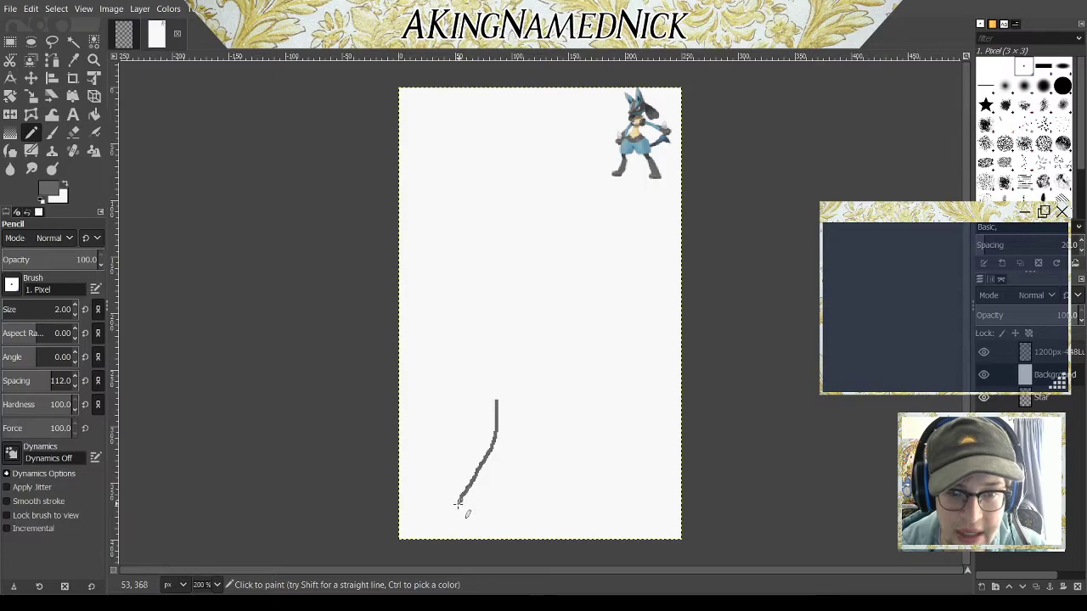
mouse_move(470, 517)
mouse_down()
mouse_move(491, 524)
mouse_move(518, 400)
mouse_up()
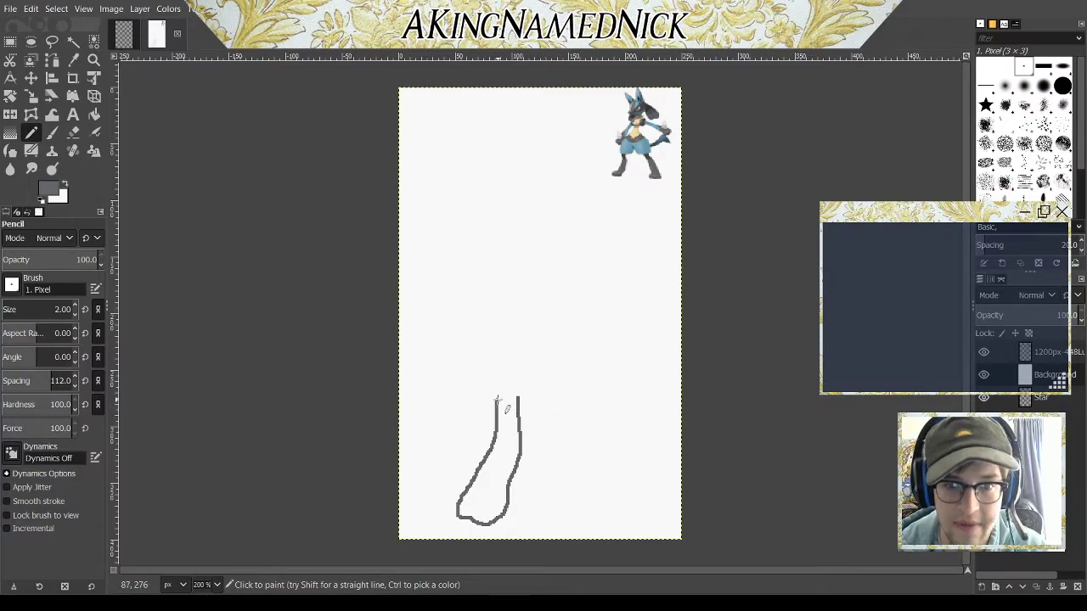
drag(496, 398, 518, 395)
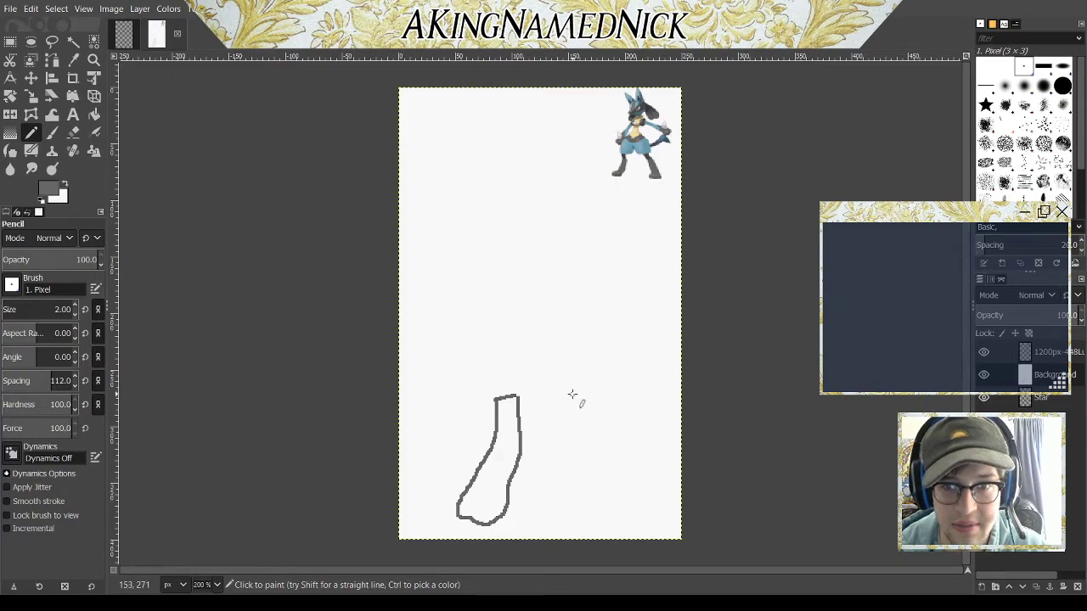
Step: Outline the right foot and add a toe line inside each foot
mouse_move(567, 394)
mouse_down()
mouse_move(597, 396)
mouse_move(582, 458)
mouse_move(594, 514)
mouse_move(564, 521)
mouse_move(586, 532)
mouse_up()
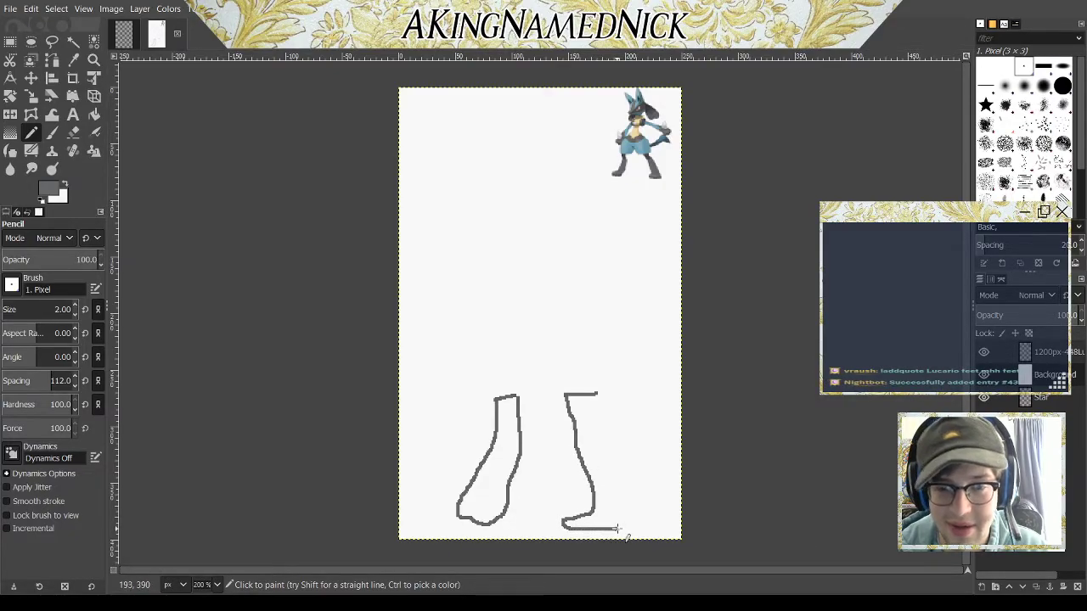
key(ctrl+z)
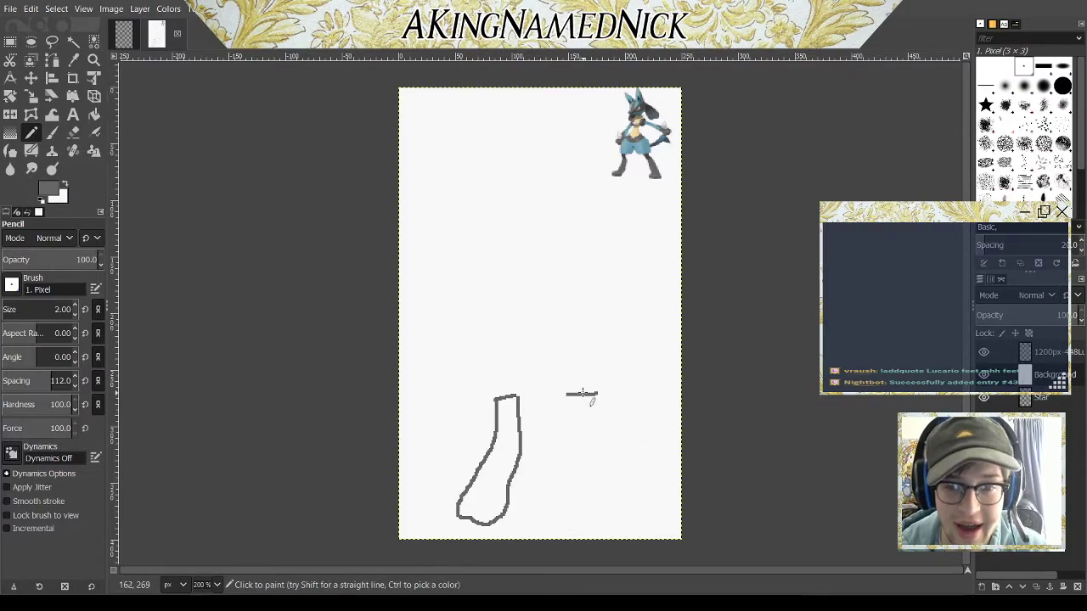
mouse_move(567, 396)
mouse_down()
mouse_move(573, 462)
mouse_move(552, 523)
mouse_move(586, 531)
mouse_move(607, 520)
mouse_move(599, 396)
mouse_up()
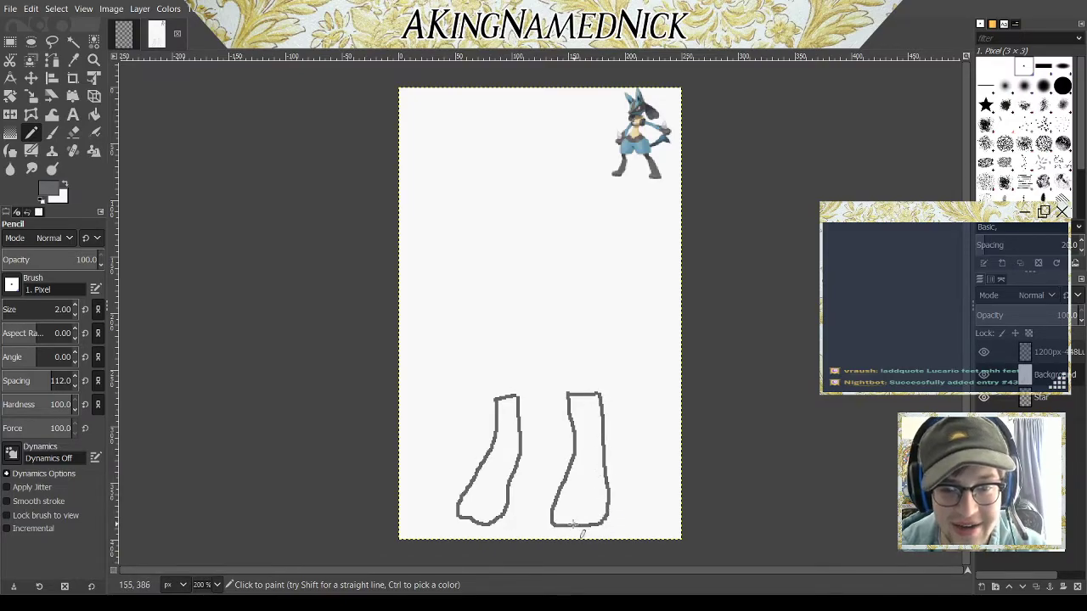
drag(566, 510, 586, 526)
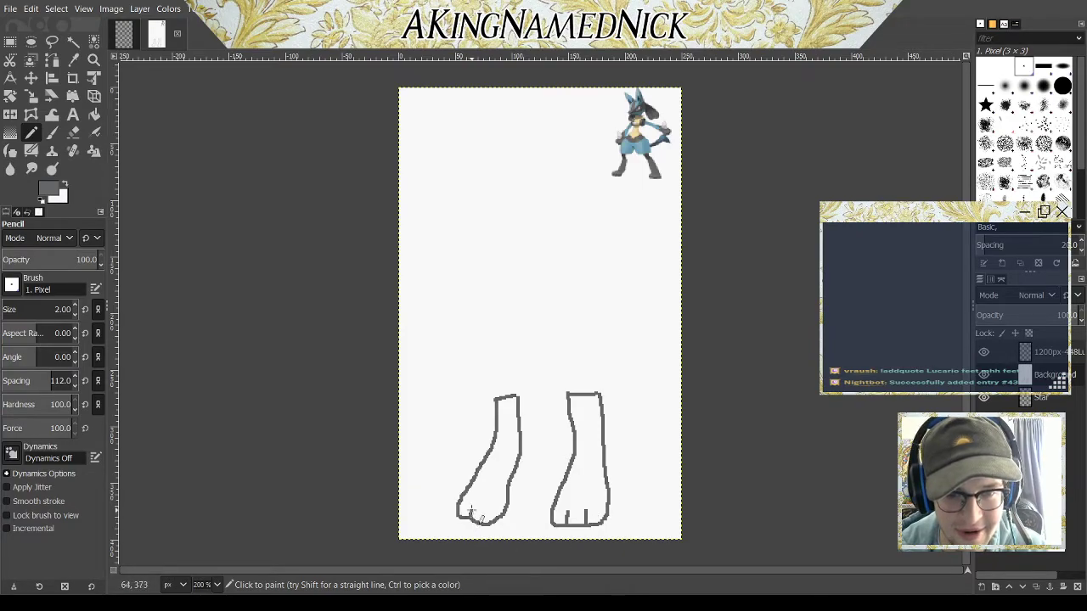
drag(481, 501, 486, 522)
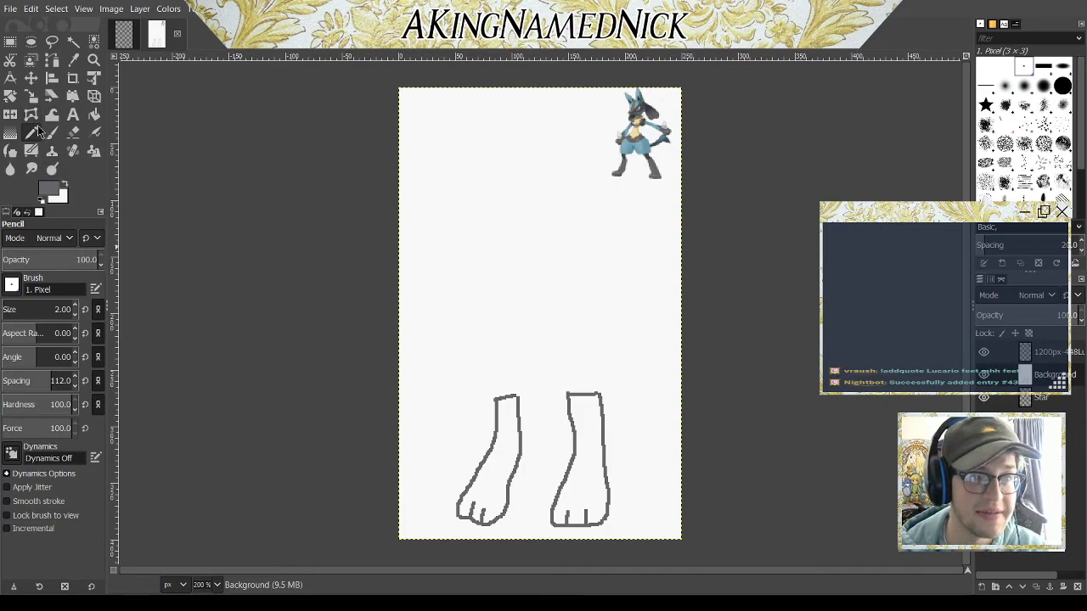
Step: Try black toe lines on both feet, then undo them
key(ctrl+z)
key(ctrl+z)
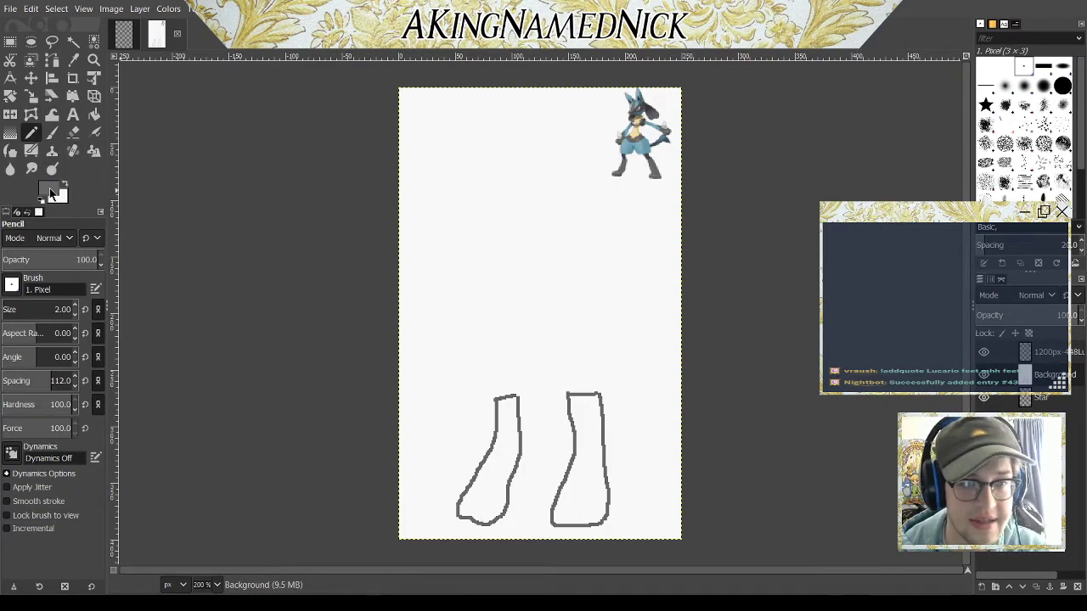
key(x)
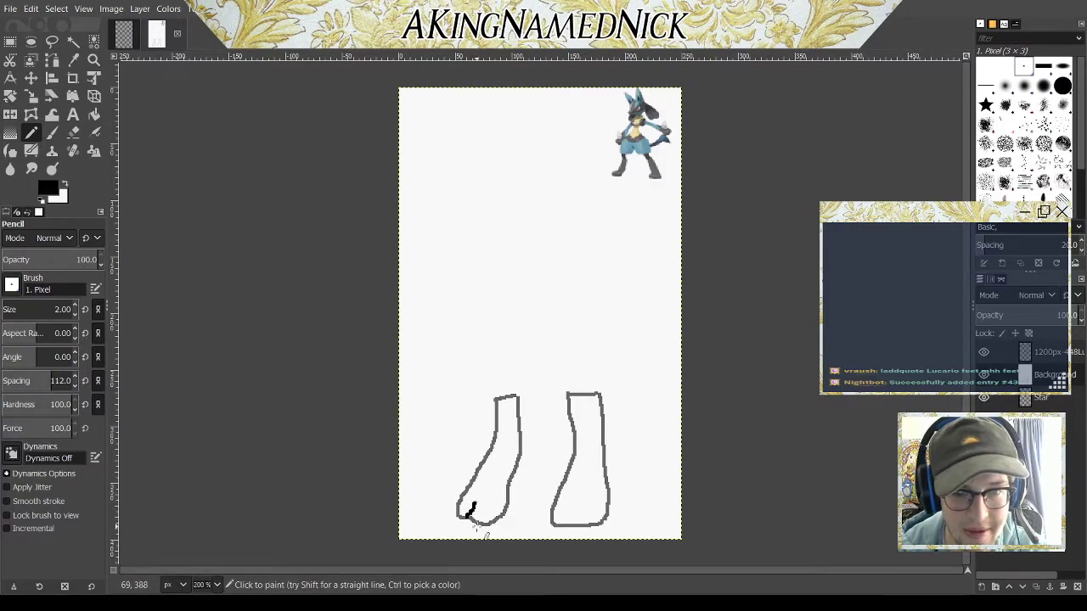
drag(479, 508, 497, 522)
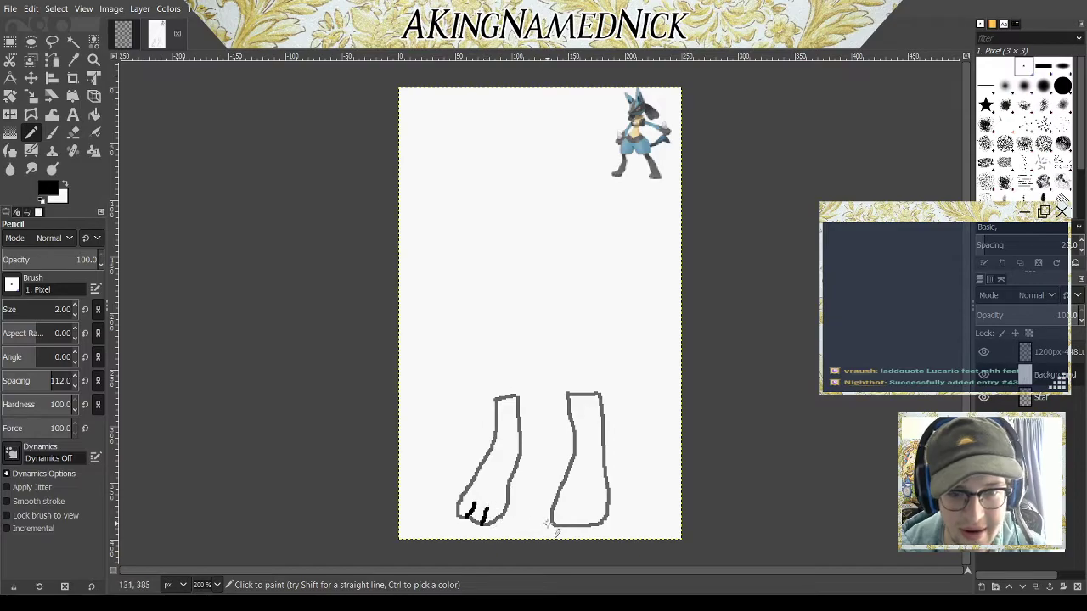
mouse_move(568, 509)
mouse_down()
mouse_move(563, 525)
mouse_move(576, 527)
mouse_up()
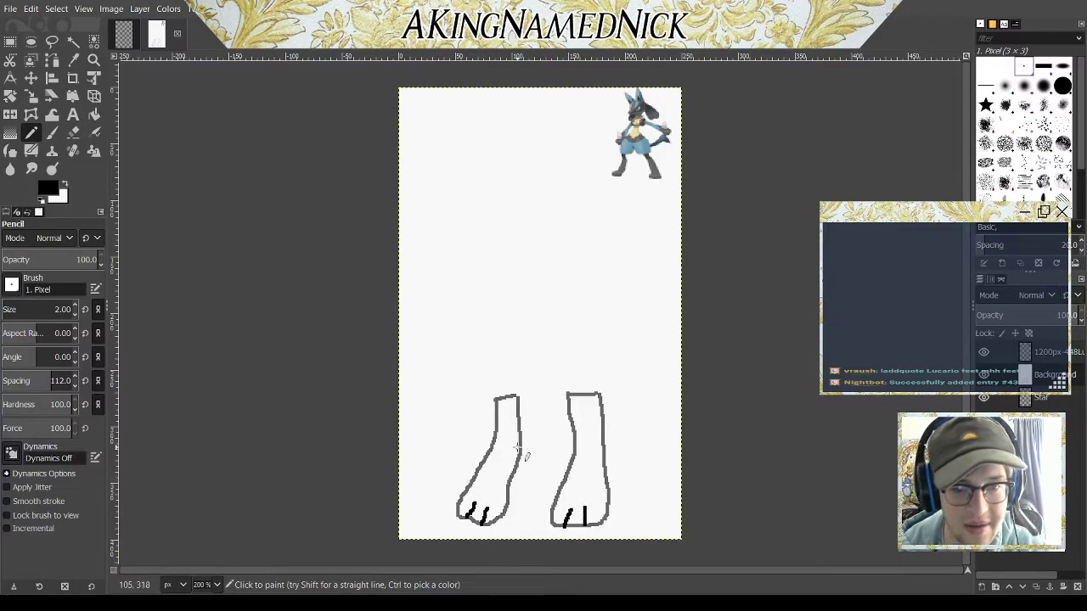
key(ctrl+z)
key(ctrl+z)
key(ctrl+z)
key(ctrl+z)
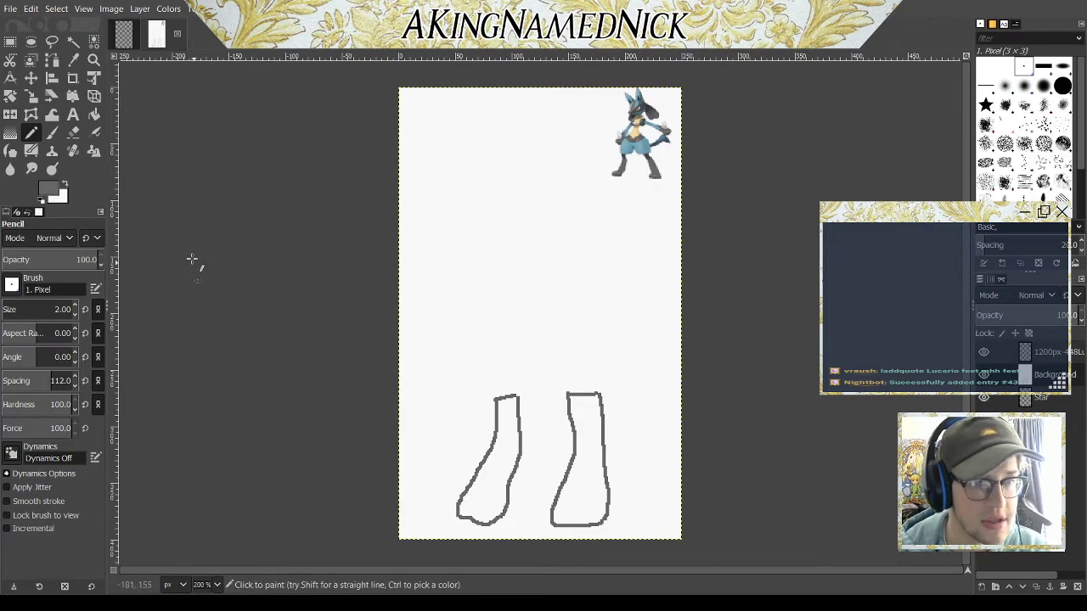
Step: Bucket-fill both foot outlines with solid grey
click(94, 114)
click(491, 480)
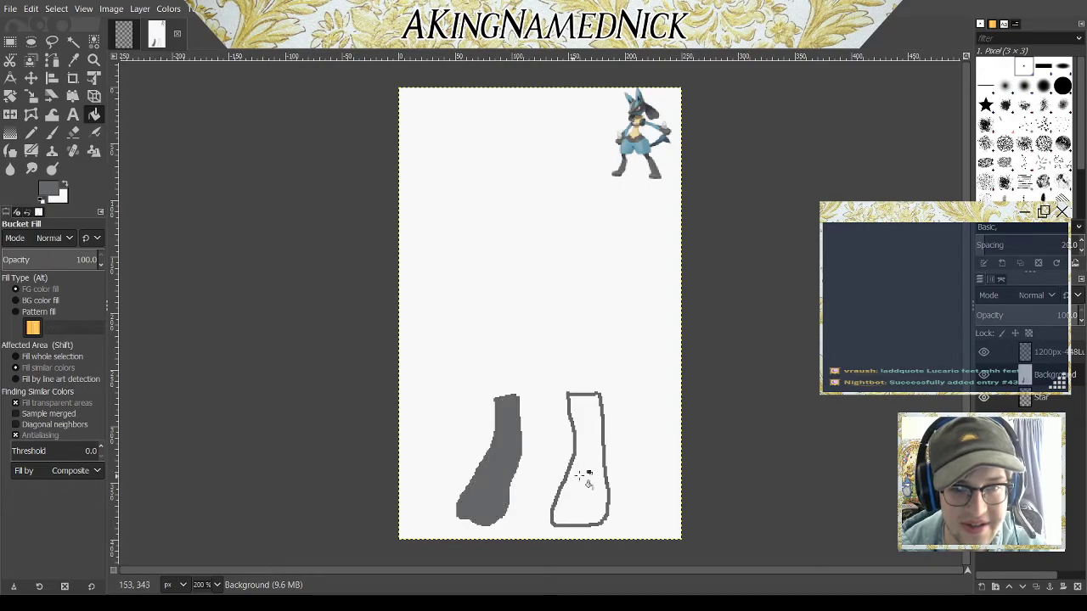
click(586, 478)
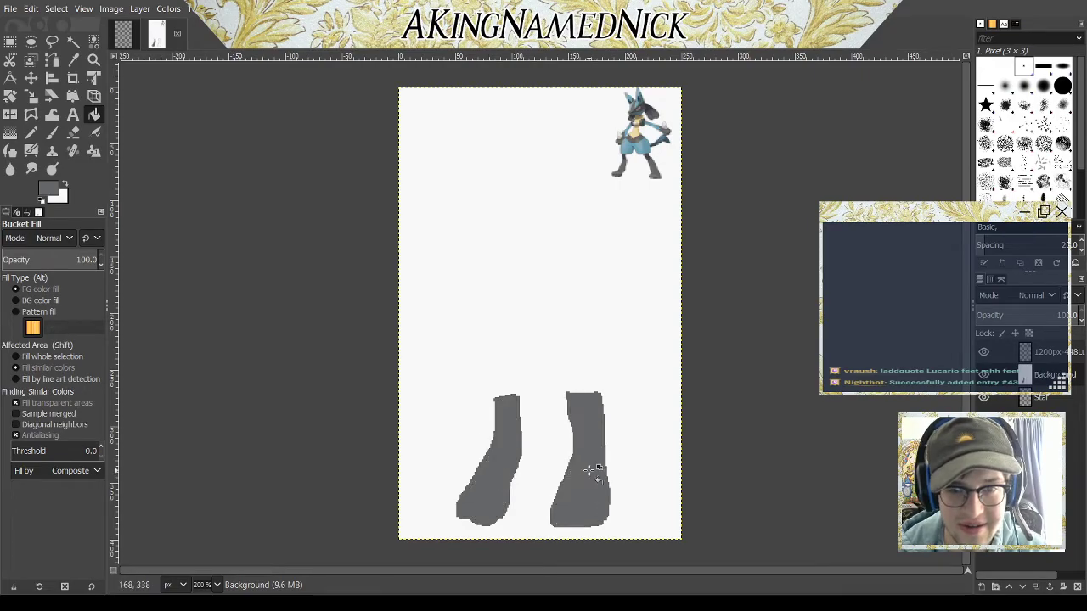
Step: Draw black toe lines on each foot and sample light blue from the reference
click(31, 132)
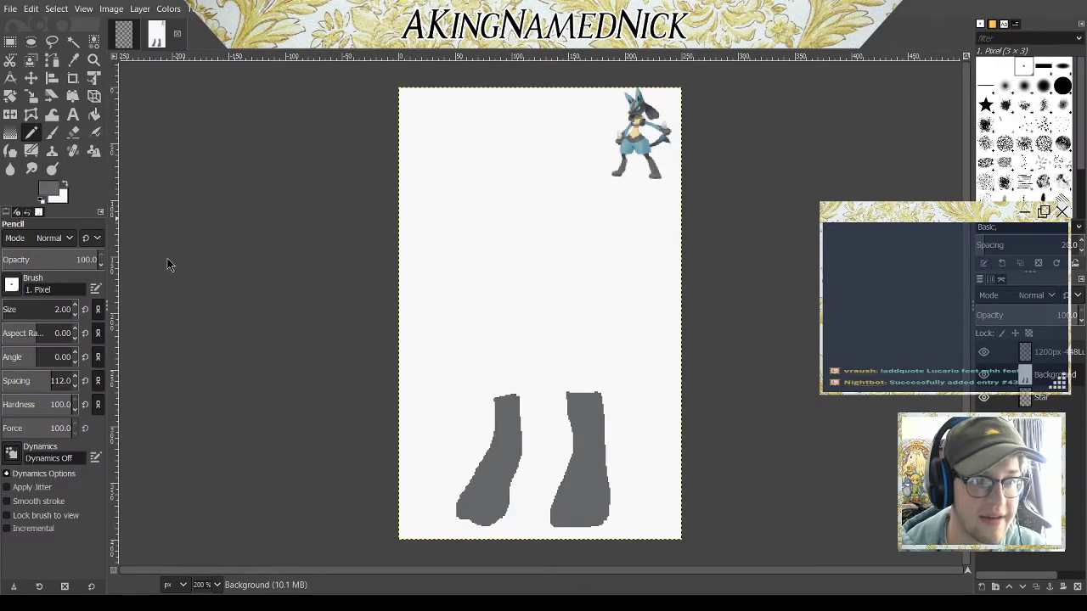
key(x)
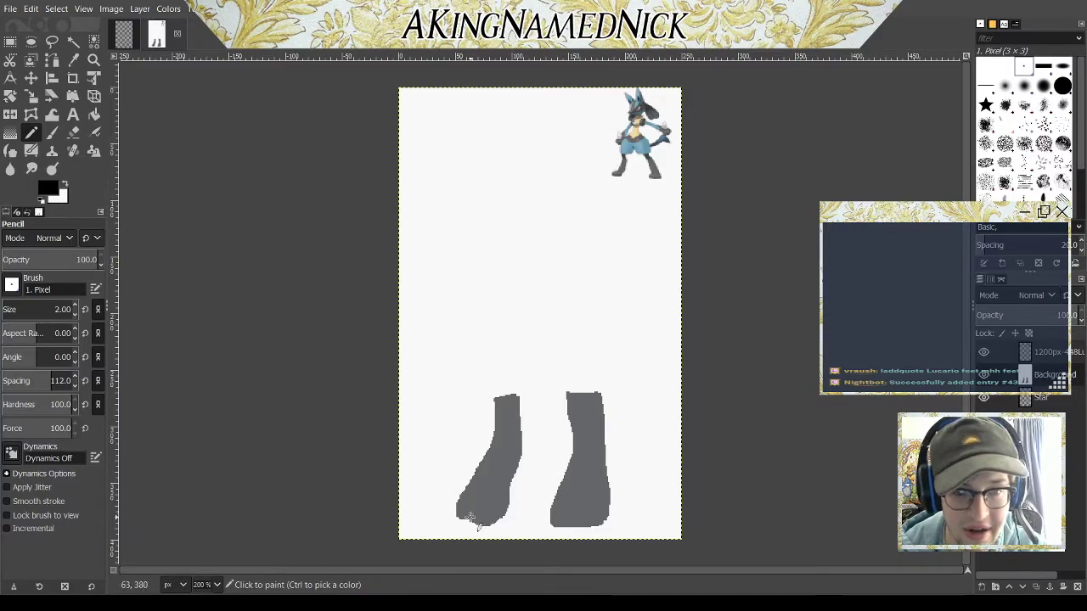
drag(466, 512, 489, 513)
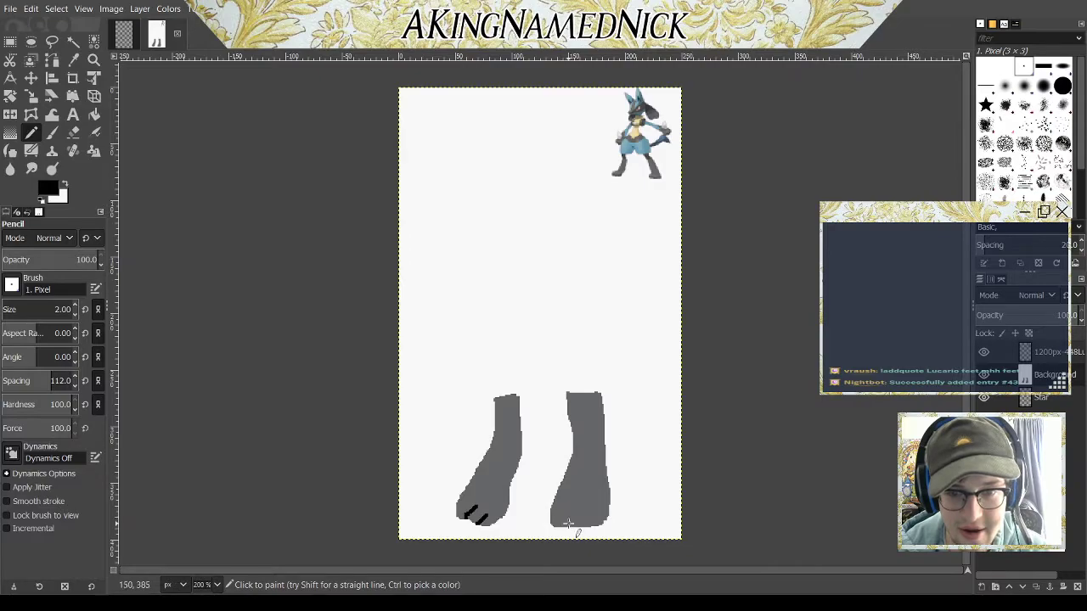
drag(563, 525, 583, 516)
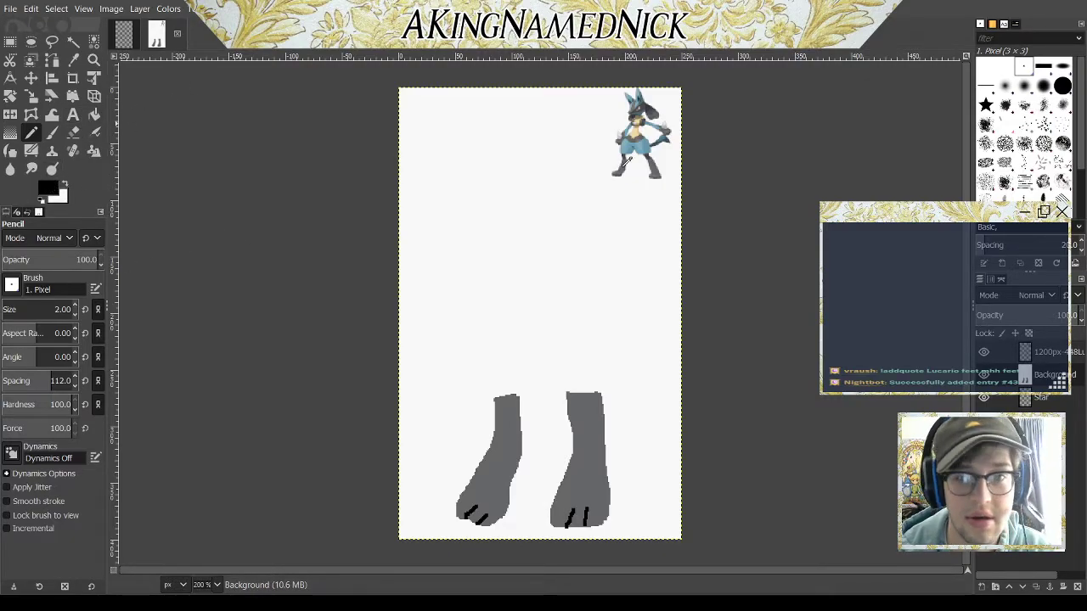
ctrl+click(633, 142)
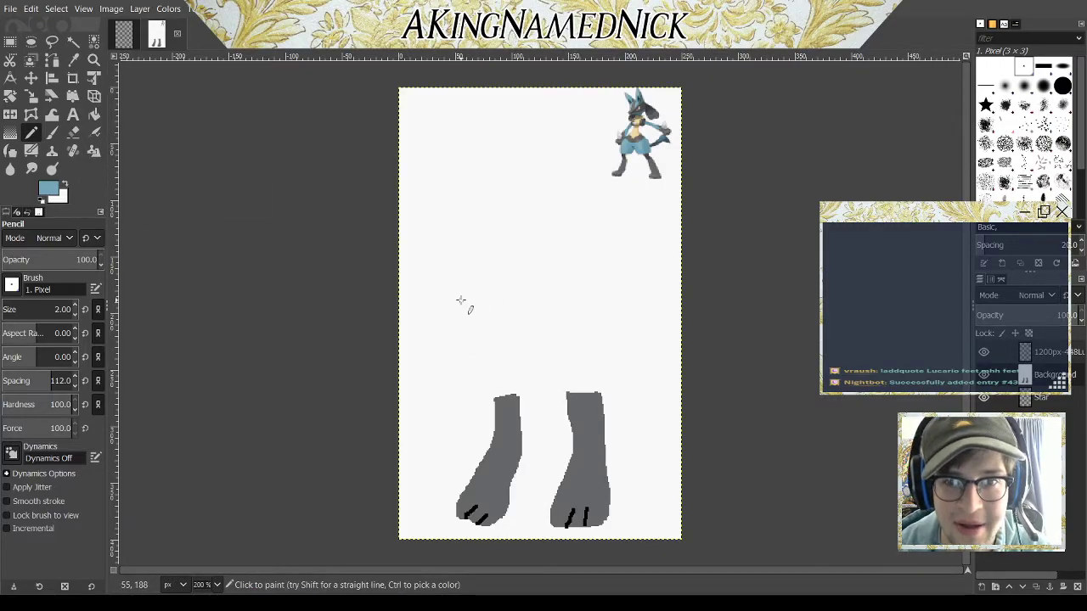
drag(467, 285, 453, 356)
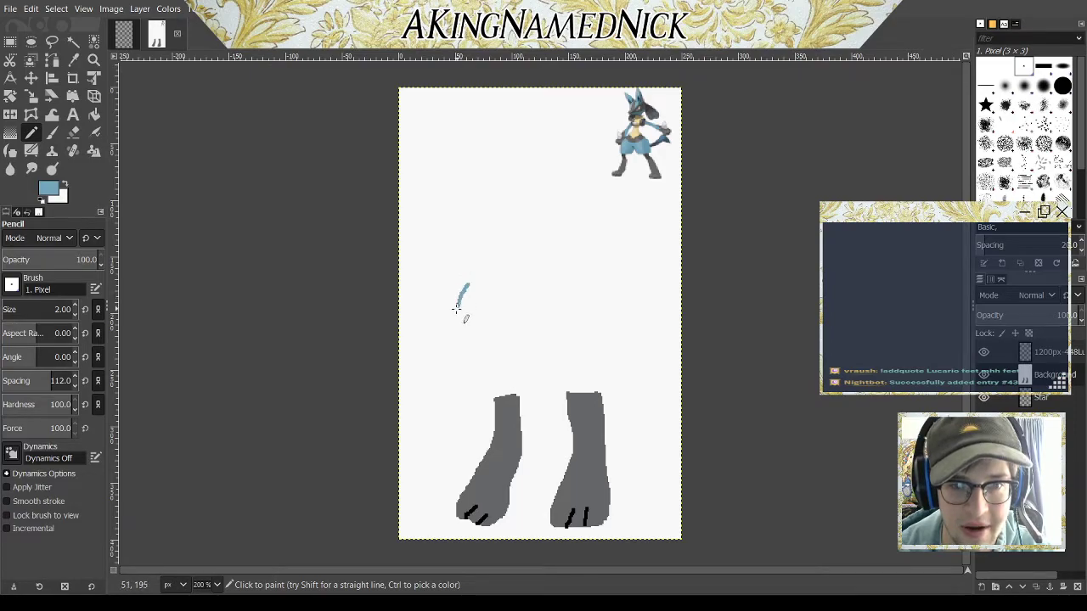
key(ctrl+z)
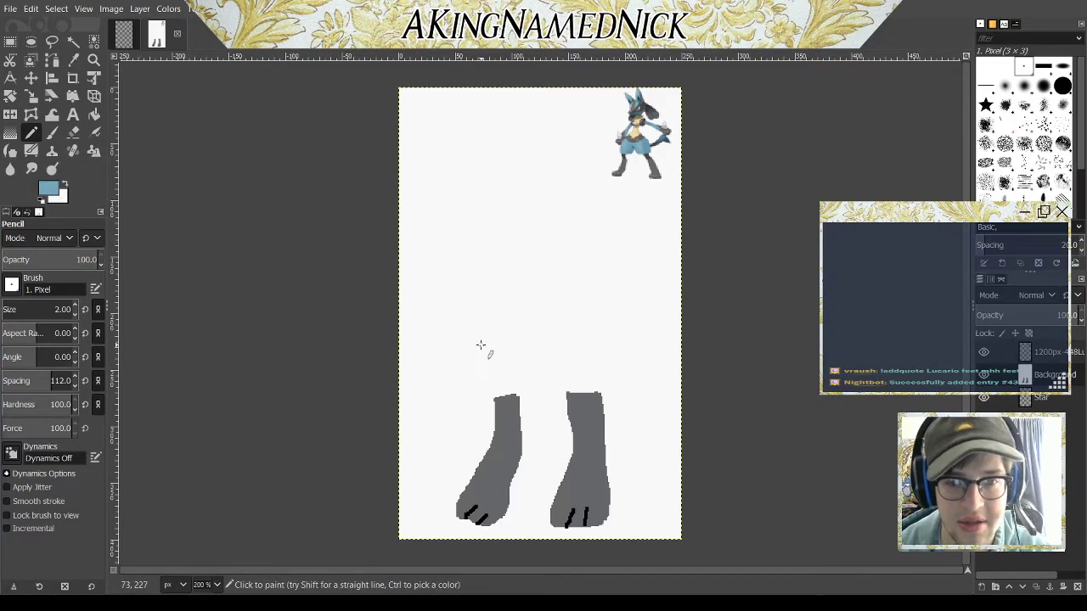
drag(472, 312, 507, 393)
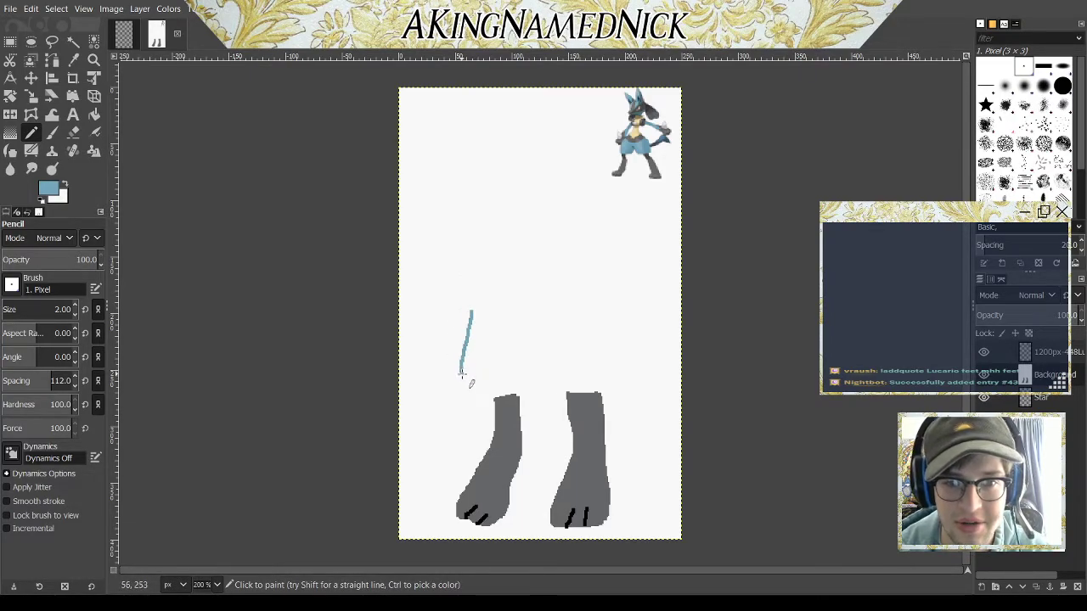
key(ctrl+z)
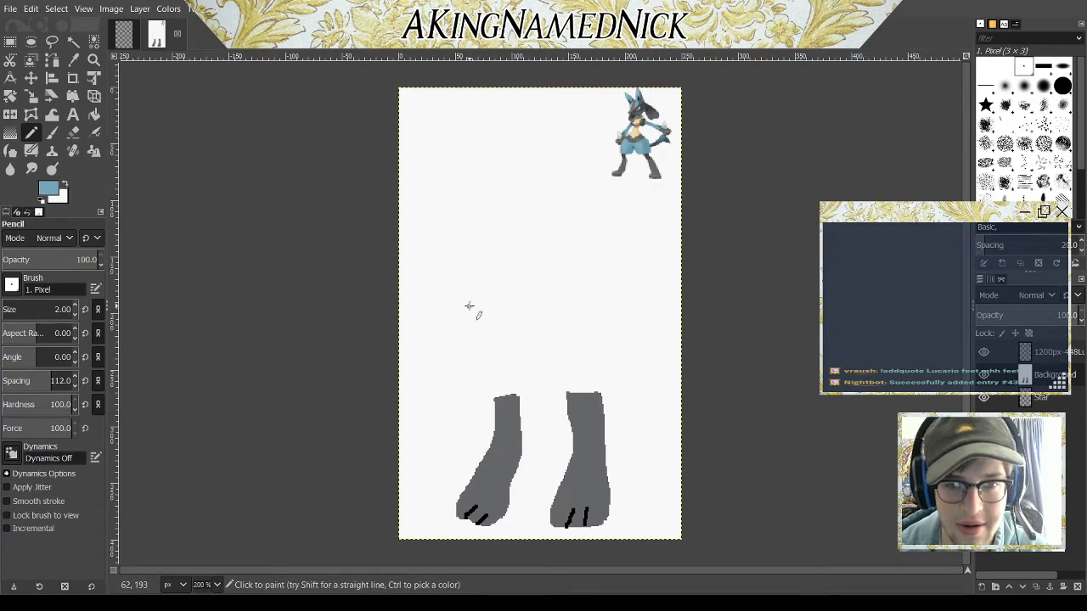
mouse_move(469, 306)
mouse_down()
mouse_move(533, 397)
mouse_move(558, 397)
mouse_move(626, 299)
mouse_move(606, 264)
mouse_up()
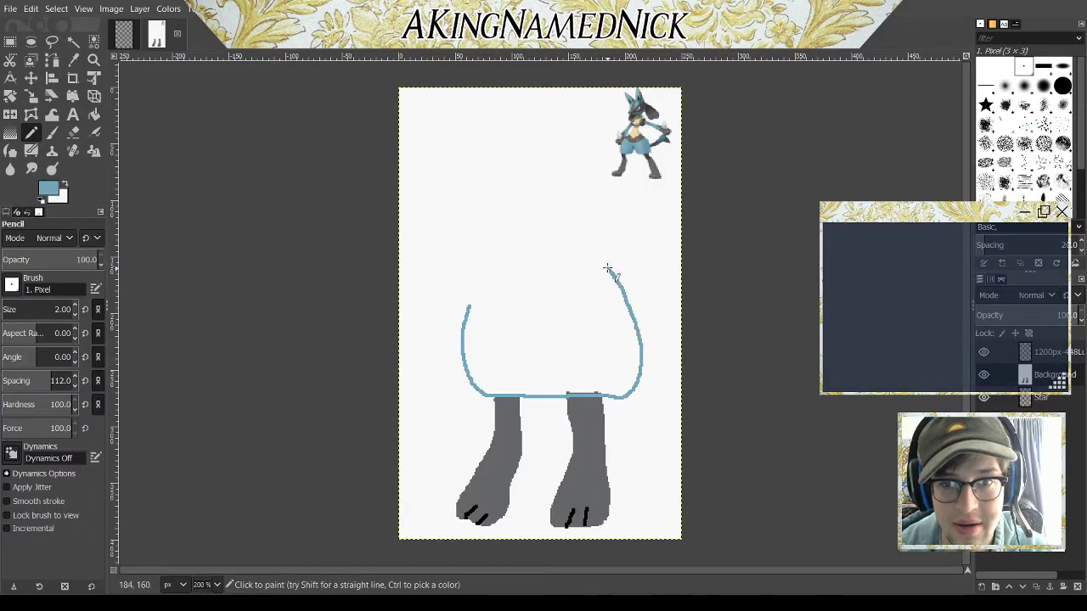
key(ctrl+z)
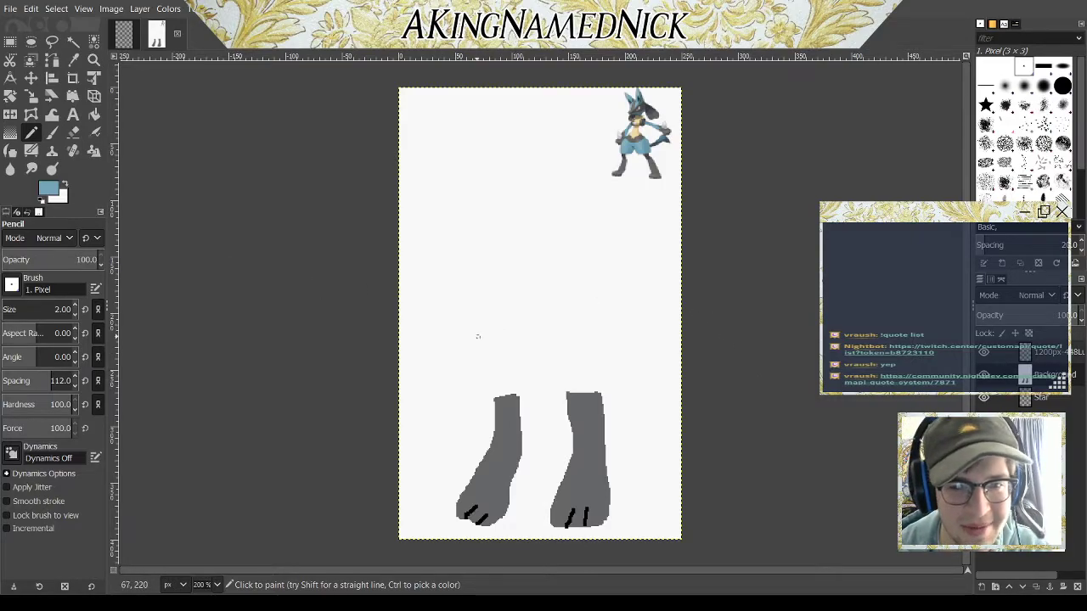
Step: Try erasing near the left foot, then undo the feet's fills and toe marks
click(73, 131)
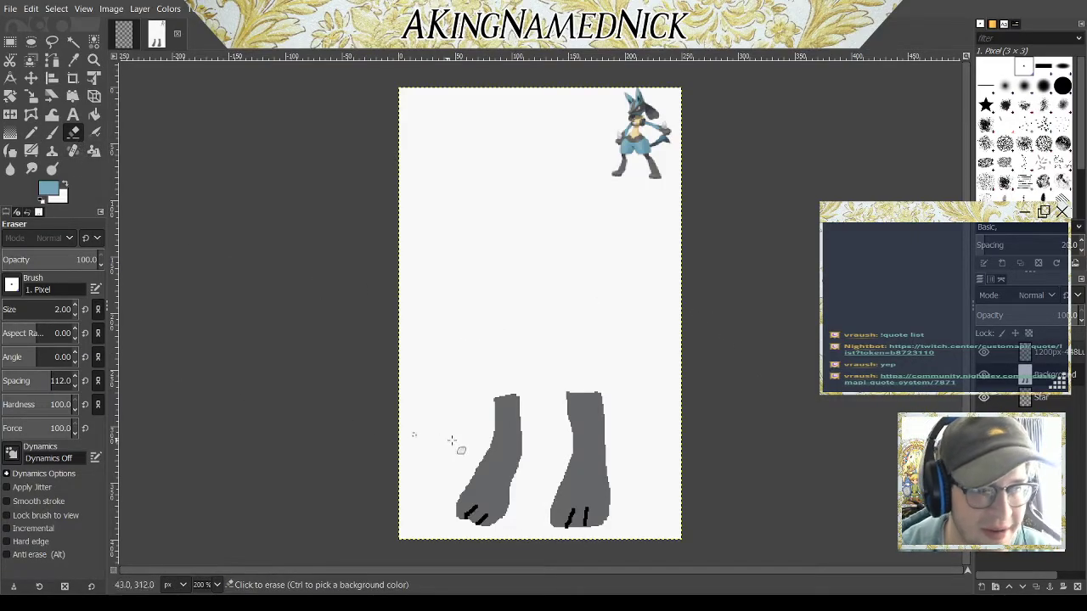
drag(42, 309, 9, 308)
drag(478, 394, 514, 398)
key(ctrl+z)
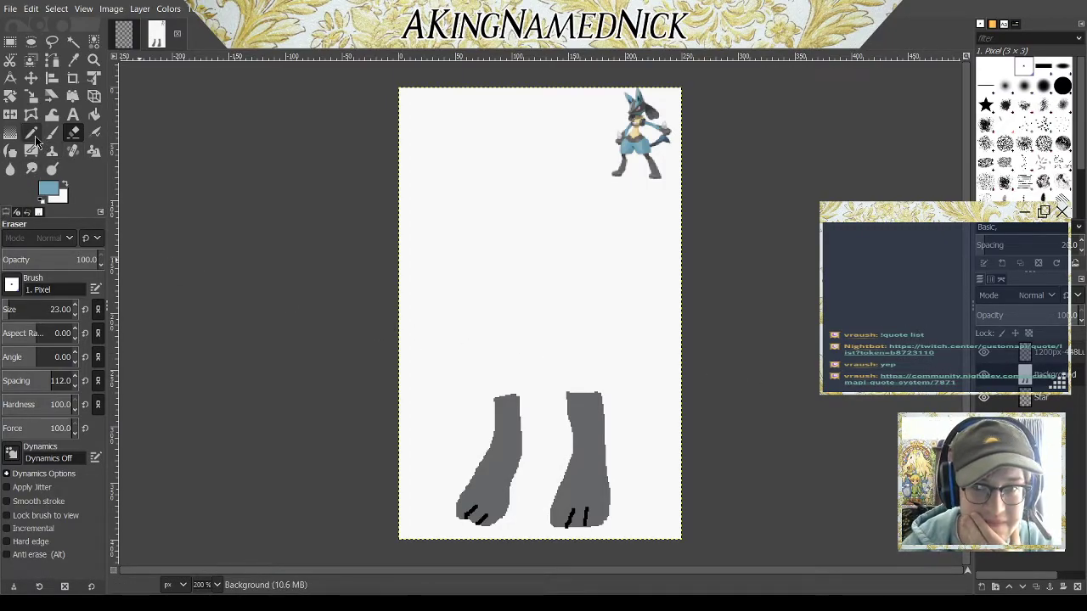
click(34, 143)
key(ctrl+z)
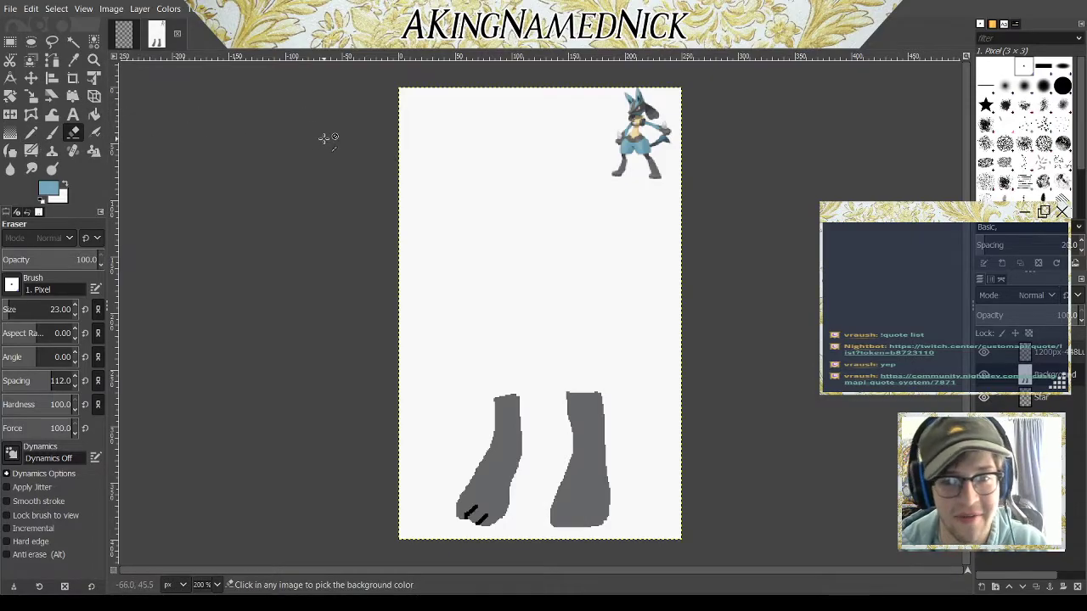
key(ctrl+z)
key(ctrl+z)
key(ctrl+z)
key(ctrl+z)
key(ctrl+z)
key(ctrl+z)
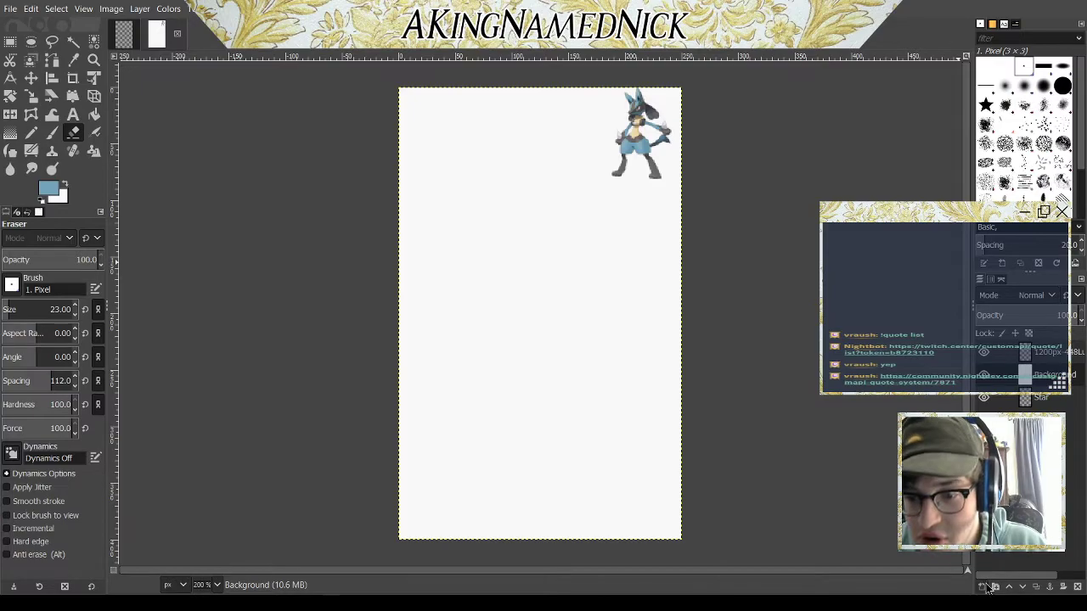
Step: Add a new layer named Star #1 and ready the Pencil with grey
shift+click(984, 587)
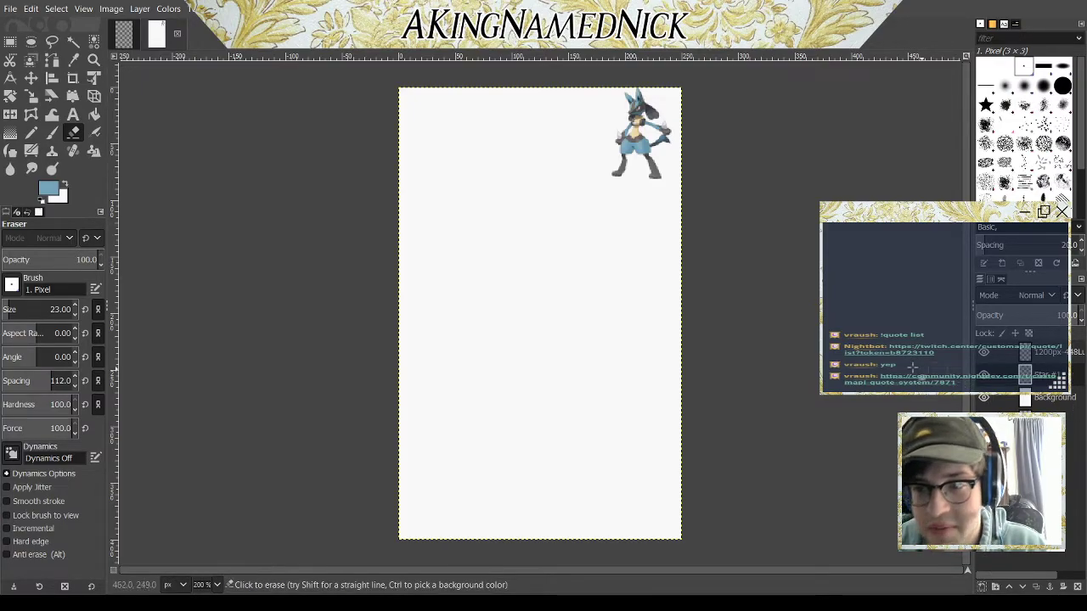
click(31, 134)
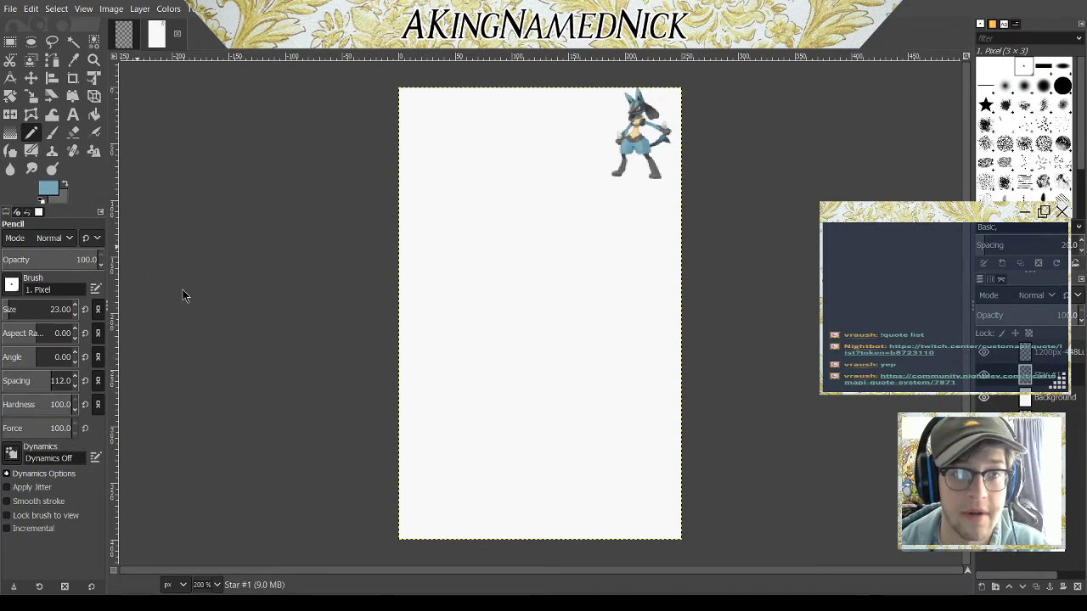
key(x)
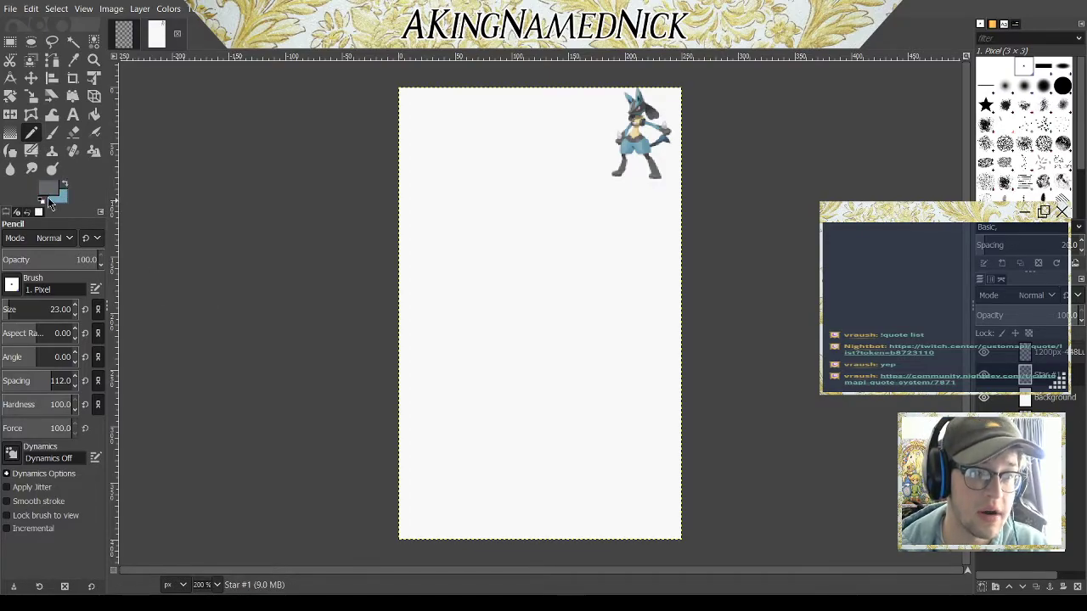
Step: Set the Pencil size to 2 and outline the left foot, undoing a stray second-leg stroke
drag(73, 309, 3, 310)
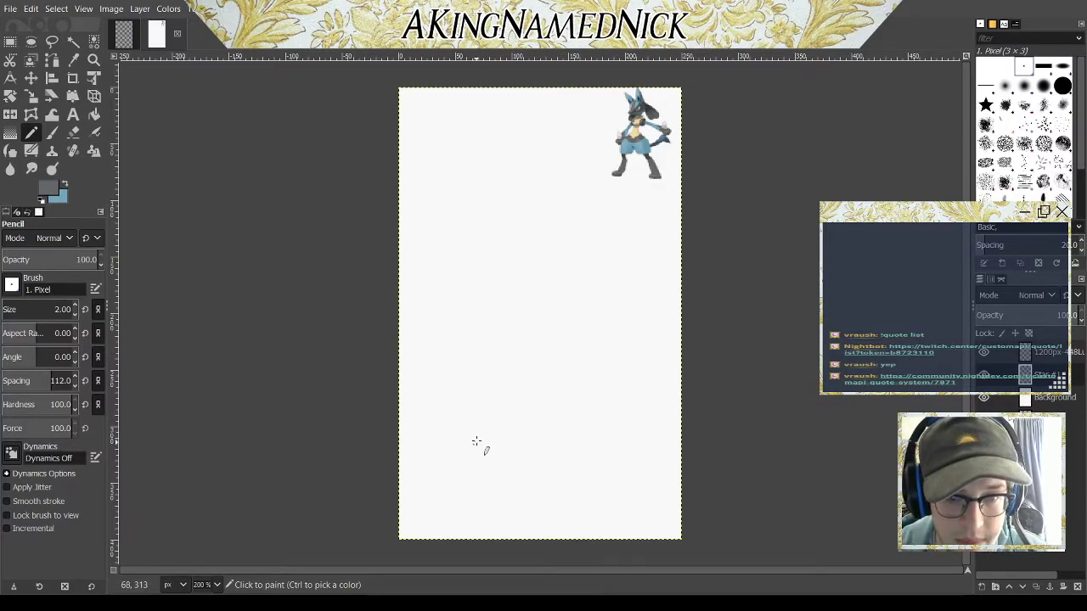
mouse_move(486, 427)
mouse_down()
mouse_move(457, 510)
mouse_move(493, 524)
mouse_move(510, 459)
mouse_move(497, 417)
mouse_move(454, 520)
mouse_move(494, 515)
mouse_move(505, 483)
mouse_up()
key(ctrl+z)
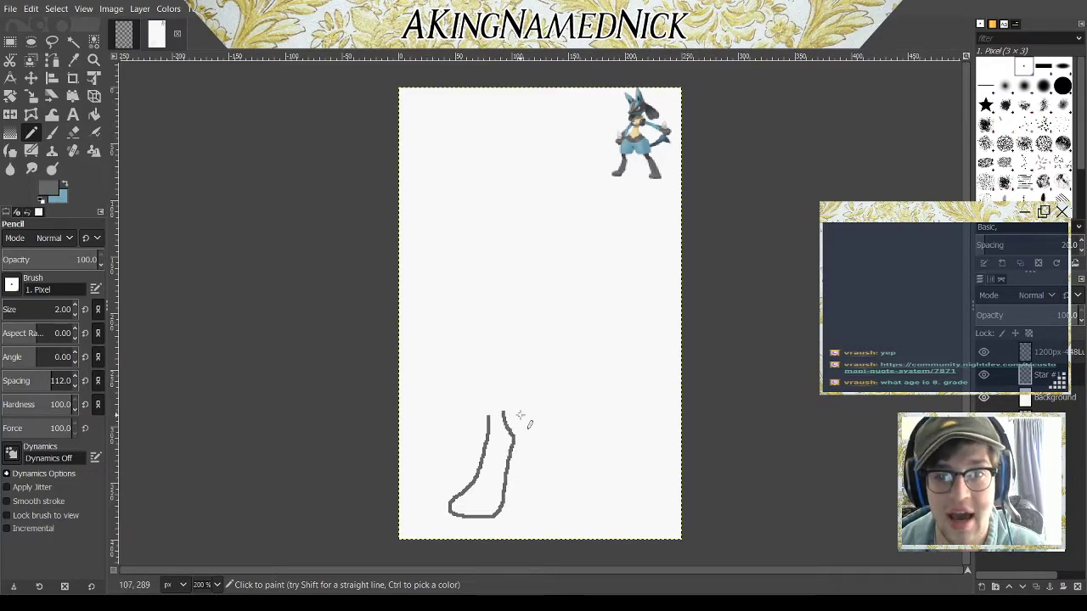
drag(511, 434, 503, 417)
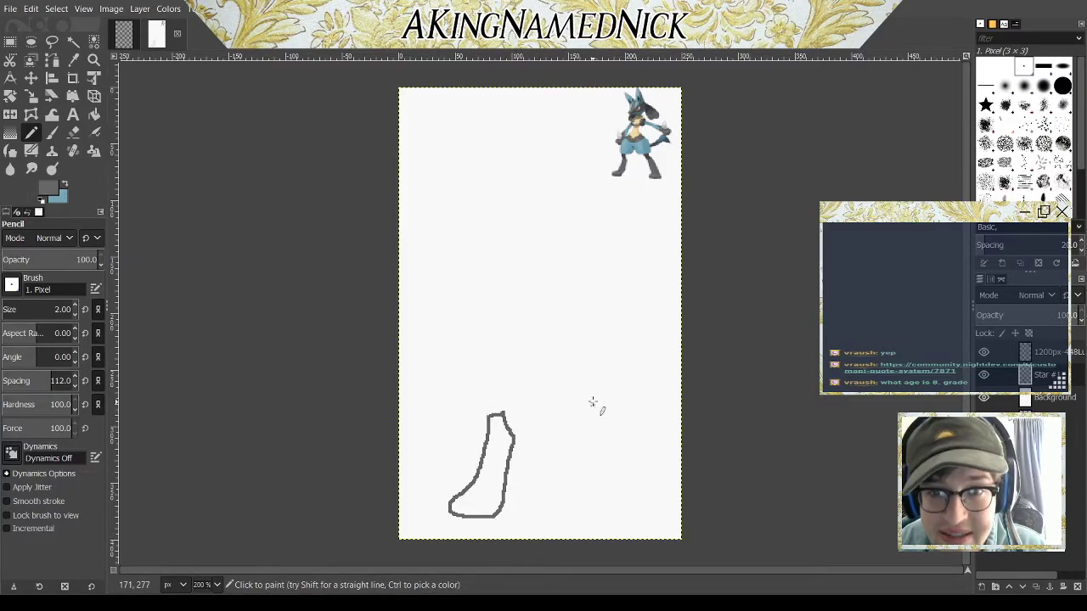
mouse_move(569, 416)
mouse_down()
mouse_move(548, 510)
mouse_move(583, 520)
mouse_up()
key(ctrl+z)
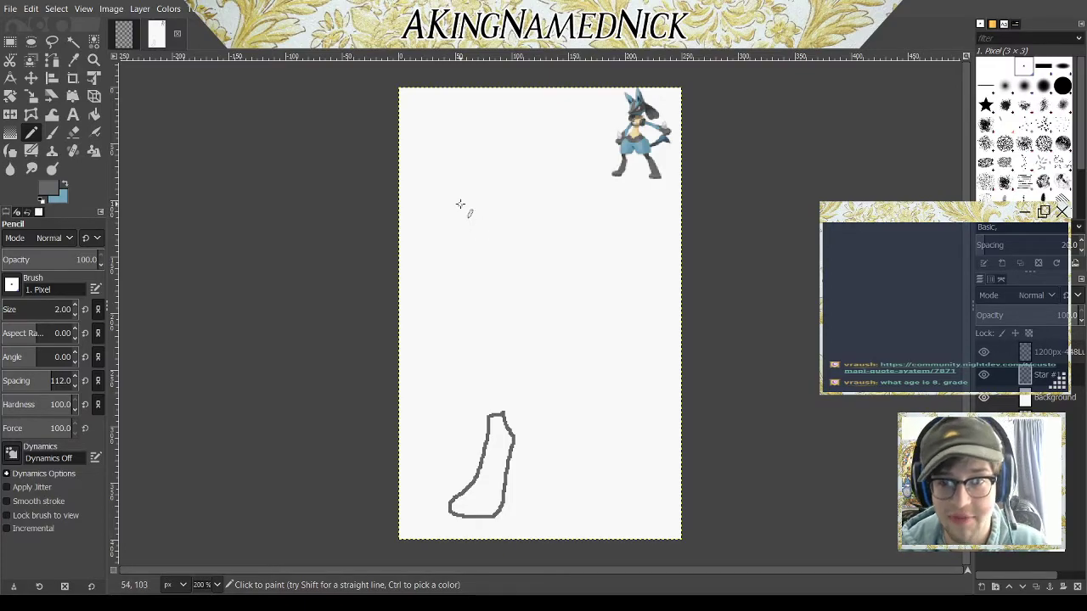
Step: Scribble 'So', an F bar, and the numbers 17, 16, 15, 14 on the canvas
mouse_move(450, 200)
mouse_down()
mouse_move(435, 227)
mouse_move(476, 227)
mouse_move(469, 212)
mouse_move(435, 255)
mouse_move(460, 279)
mouse_move(484, 252)
mouse_move(572, 271)
mouse_up()
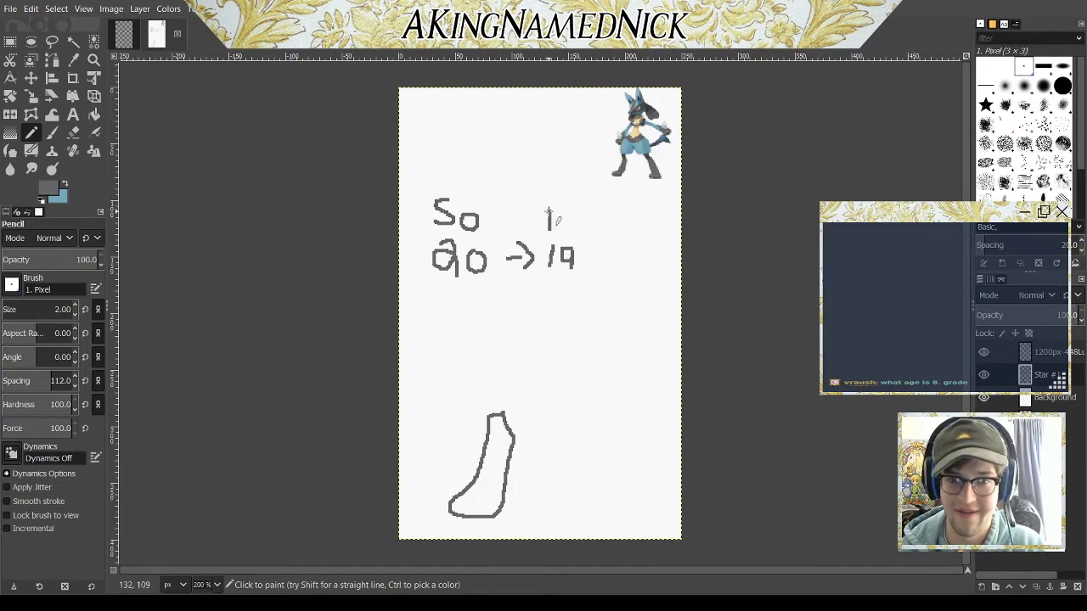
mouse_move(549, 211)
mouse_down()
mouse_move(565, 211)
mouse_move(571, 235)
mouse_move(584, 223)
mouse_move(611, 268)
mouse_move(637, 277)
mouse_move(642, 263)
mouse_up()
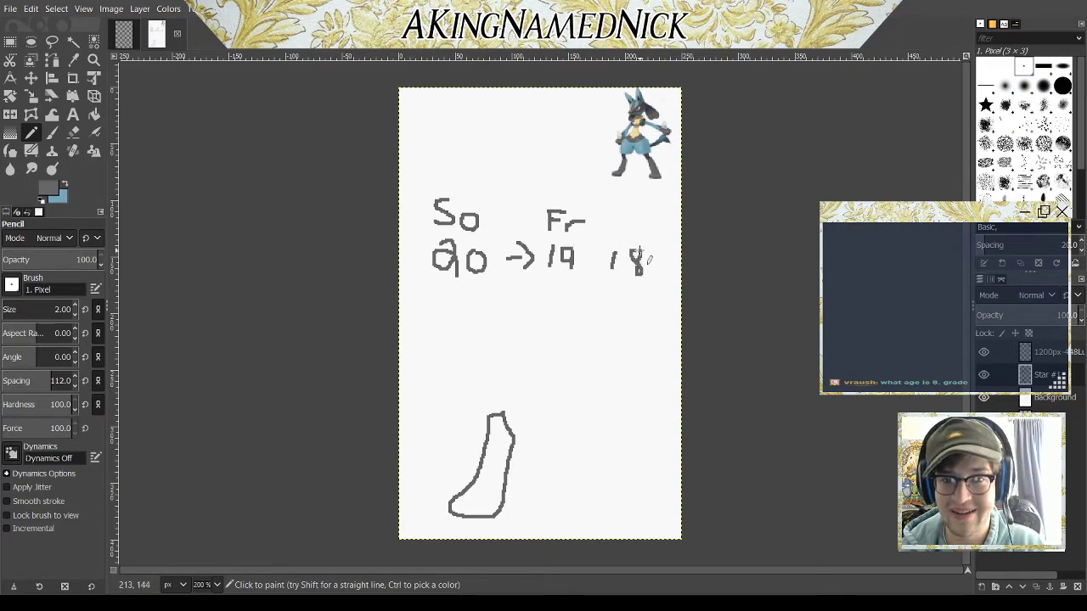
mouse_move(425, 302)
mouse_down()
mouse_move(425, 332)
mouse_move(457, 304)
mouse_up()
drag(457, 304, 445, 334)
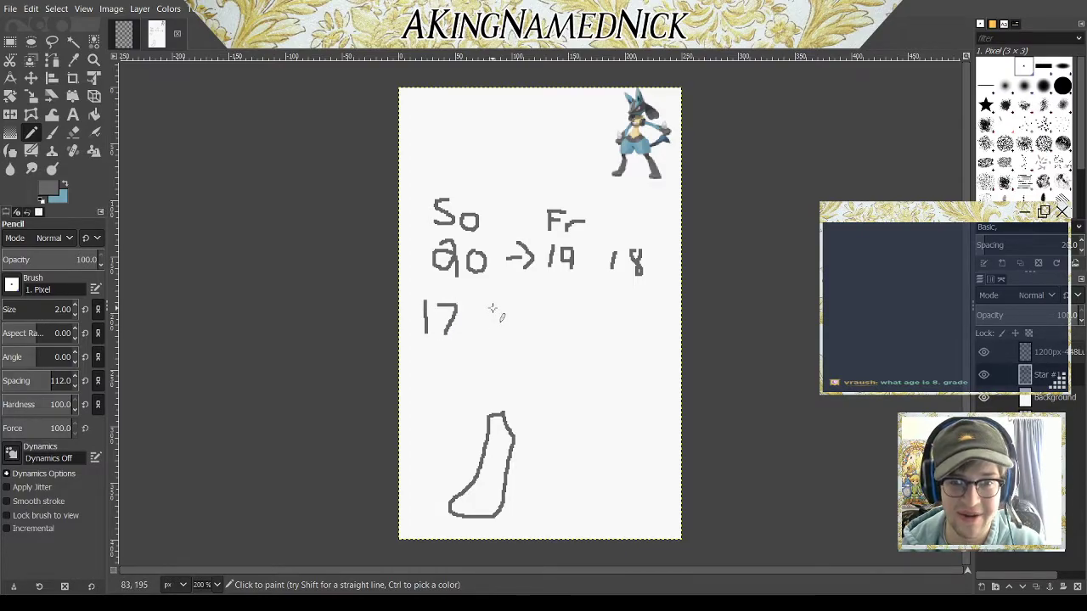
mouse_move(528, 316)
mouse_down()
mouse_move(510, 334)
mouse_move(552, 346)
mouse_up()
mouse_move(581, 313)
mouse_down()
mouse_move(564, 314)
mouse_move(563, 342)
mouse_move(600, 325)
mouse_move(617, 350)
mouse_up()
mouse_move(642, 316)
mouse_down()
mouse_move(642, 340)
mouse_move(656, 336)
mouse_up()
drag(650, 328, 653, 352)
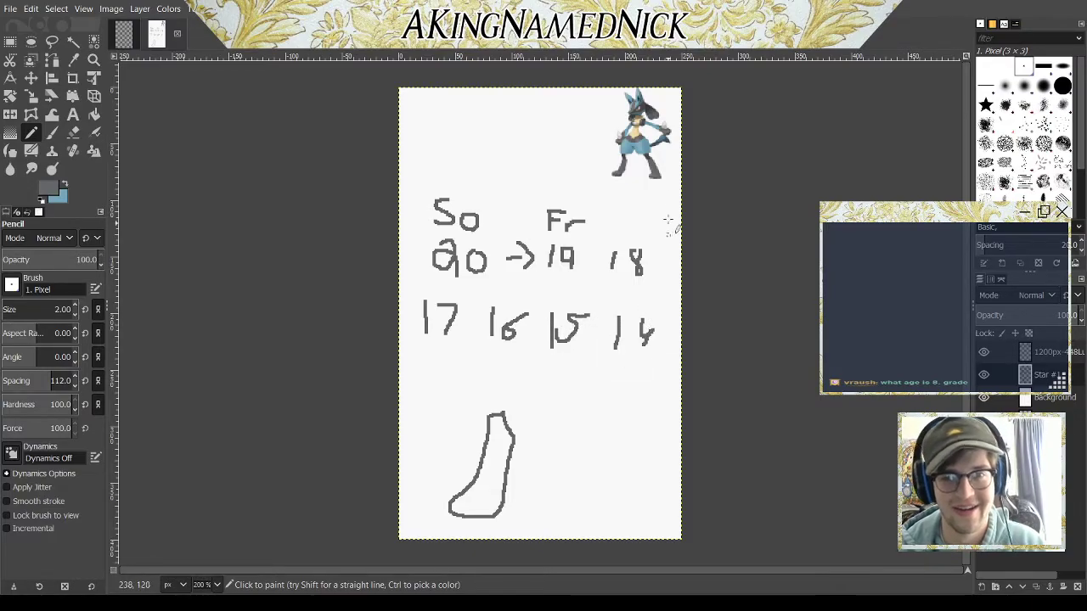
Step: Undo the scribbles until only the letter S remains
key(ctrl+z)
key(ctrl+z)
key(ctrl+z)
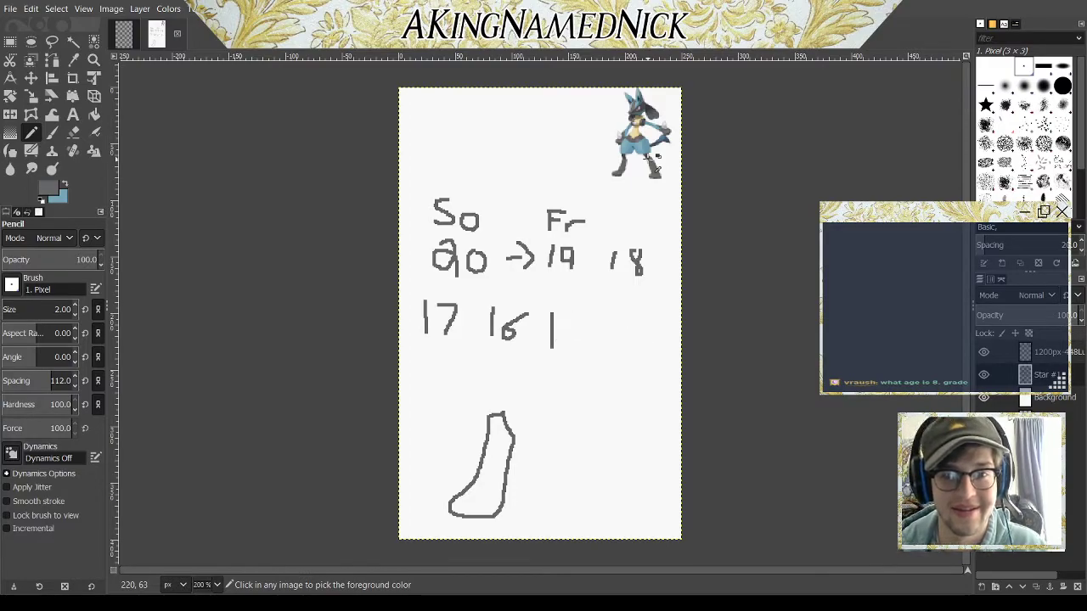
key(ctrl+z)
key(ctrl+z)
key(ctrl+z)
key(ctrl+z)
key(ctrl+z)
key(ctrl+z)
key(ctrl+z)
key(ctrl+z)
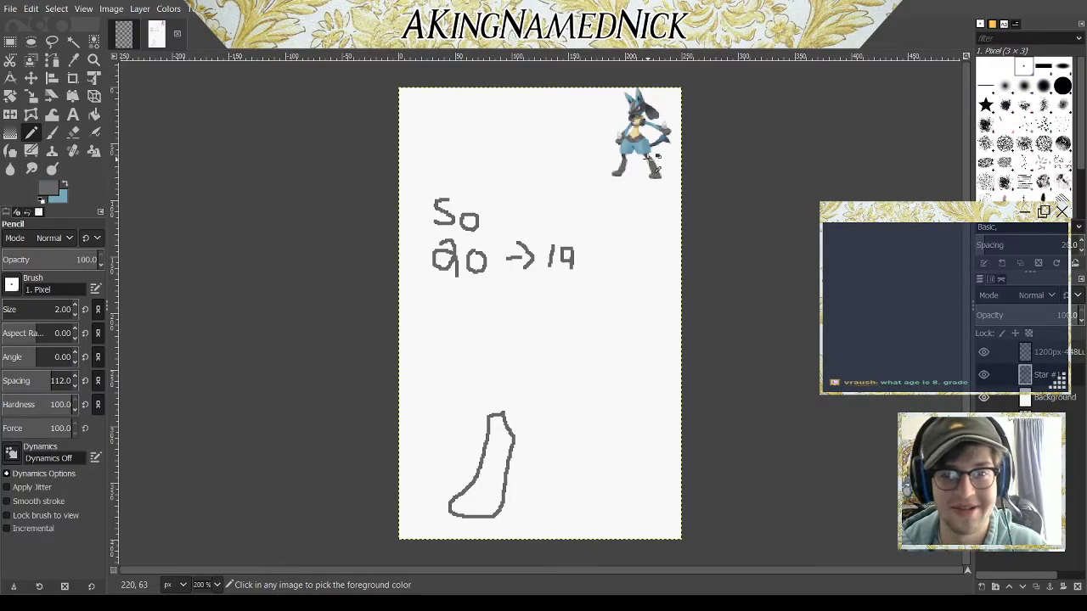
key(ctrl+z)
key(ctrl+z)
key(ctrl+z)
key(ctrl+z)
key(ctrl+z)
key(ctrl+z)
key(ctrl+z)
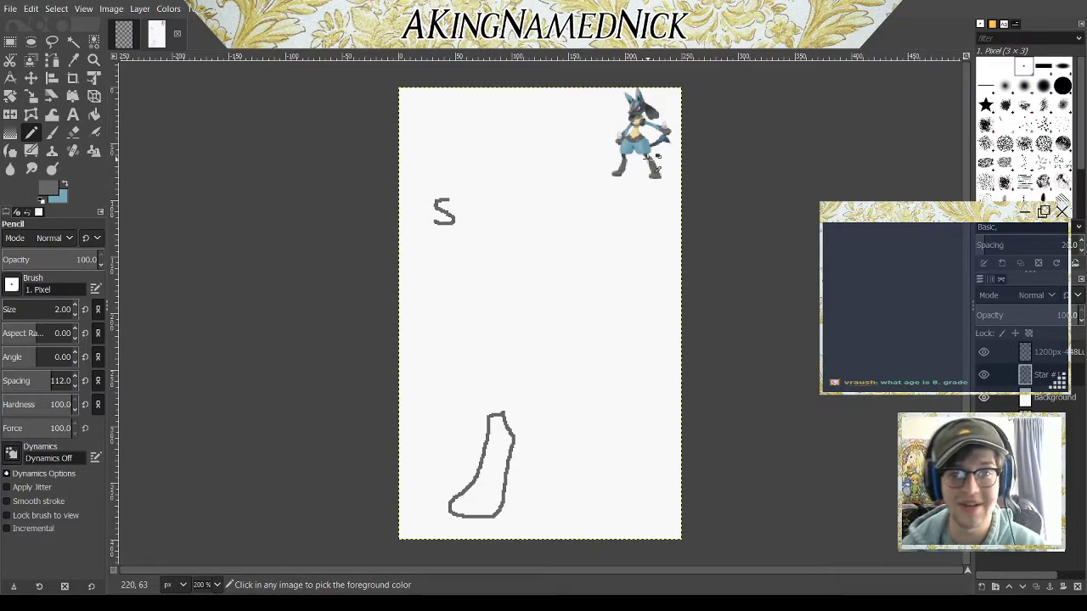
key(ctrl+z)
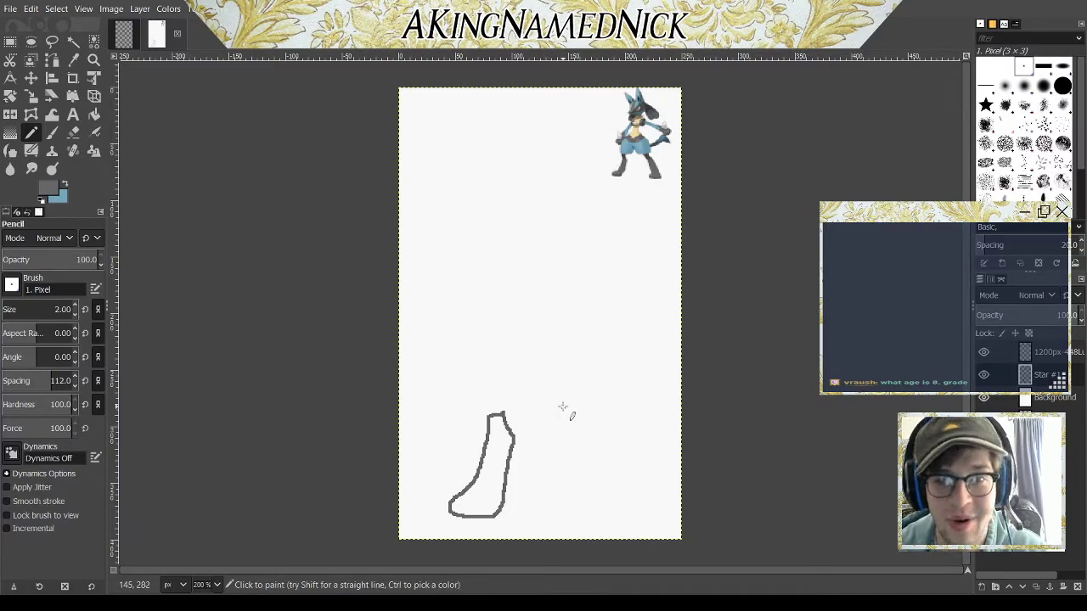
Step: Outline the curved right leg beside the first, redrawing it after undoing failed strokes
mouse_move(565, 422)
mouse_down()
mouse_move(567, 505)
mouse_move(556, 512)
mouse_move(582, 529)
mouse_move(599, 518)
mouse_up()
key(ctrl+z)
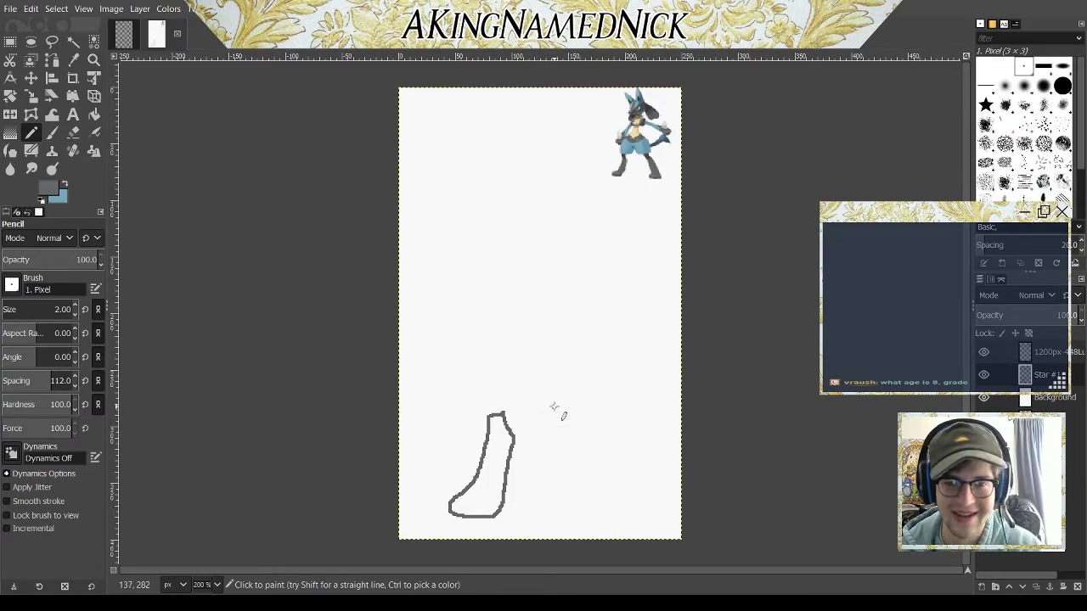
mouse_move(552, 408)
mouse_down()
mouse_move(558, 454)
mouse_move(540, 514)
mouse_move(565, 515)
mouse_up()
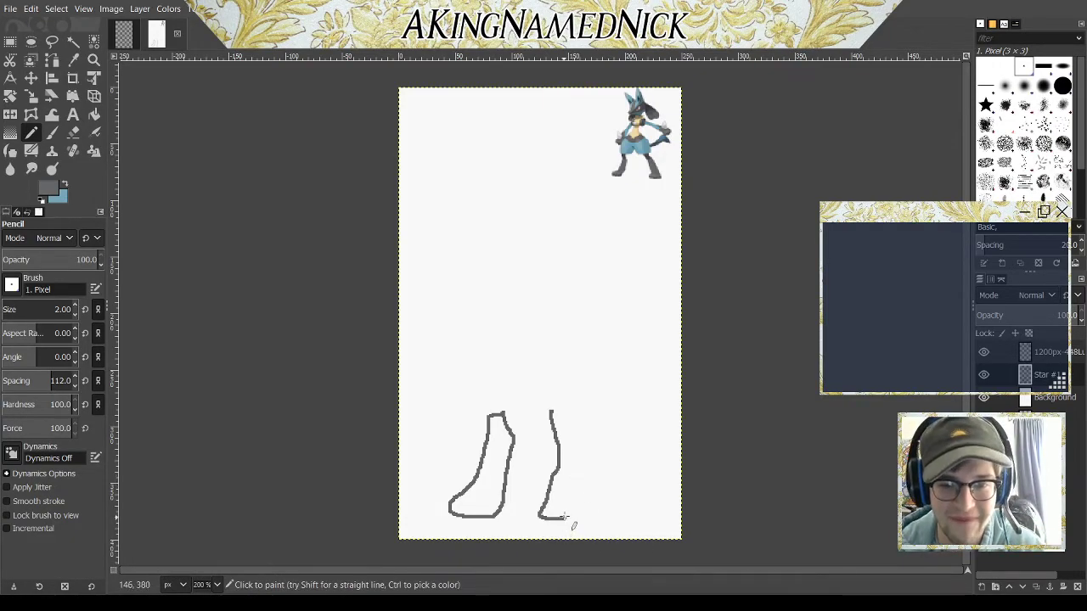
key(ctrl+z)
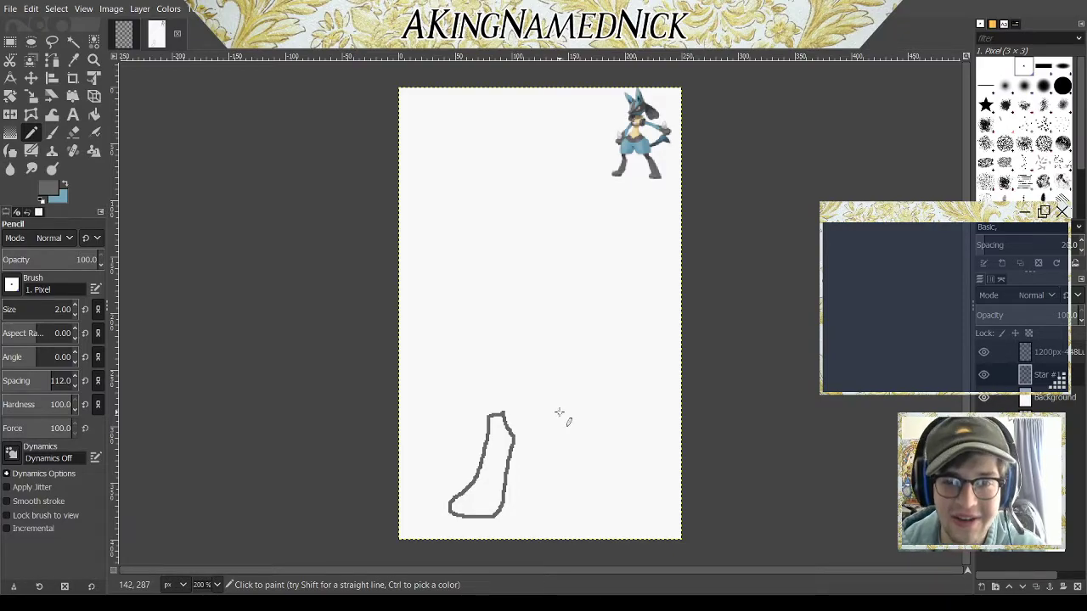
mouse_move(557, 412)
mouse_down()
mouse_move(578, 525)
mouse_move(594, 520)
mouse_move(606, 476)
mouse_move(595, 433)
mouse_move(570, 411)
mouse_up()
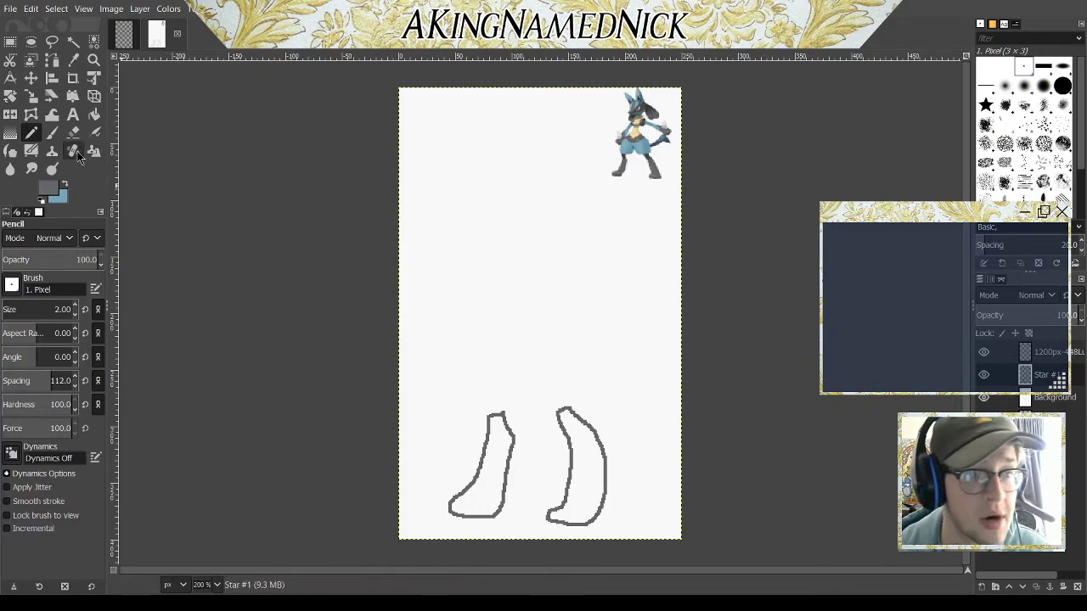
click(95, 114)
Step: Fill both legs grey, then undo the fills and pick dark grey
click(586, 475)
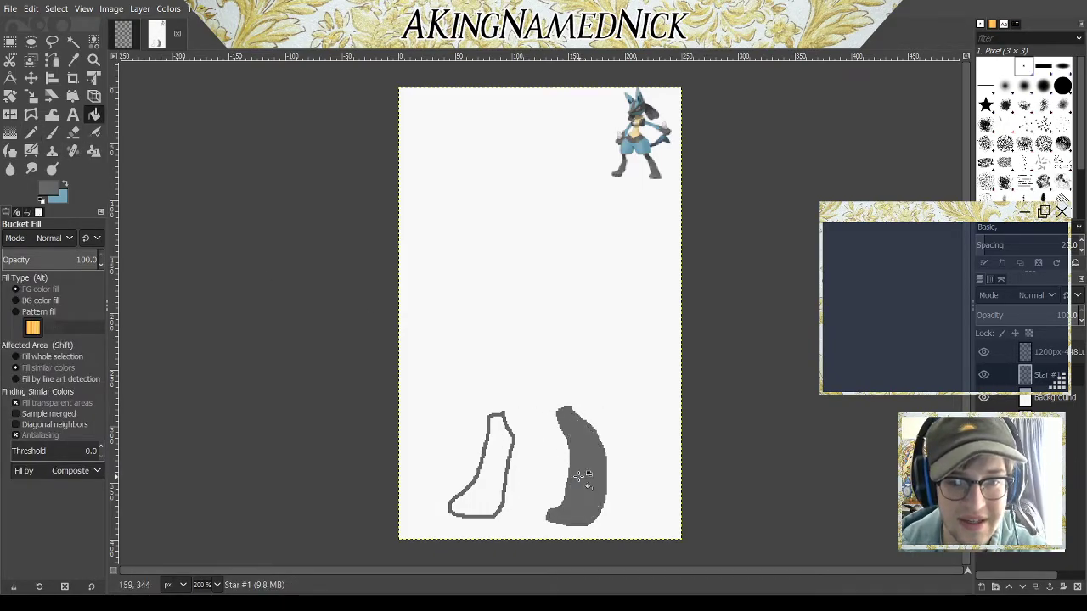
click(492, 467)
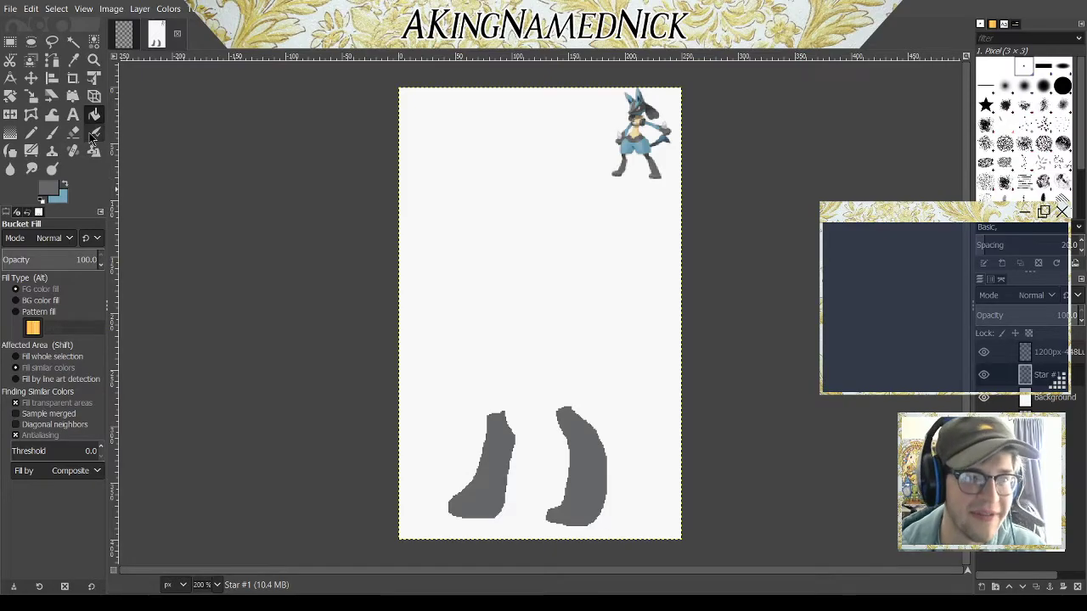
click(31, 132)
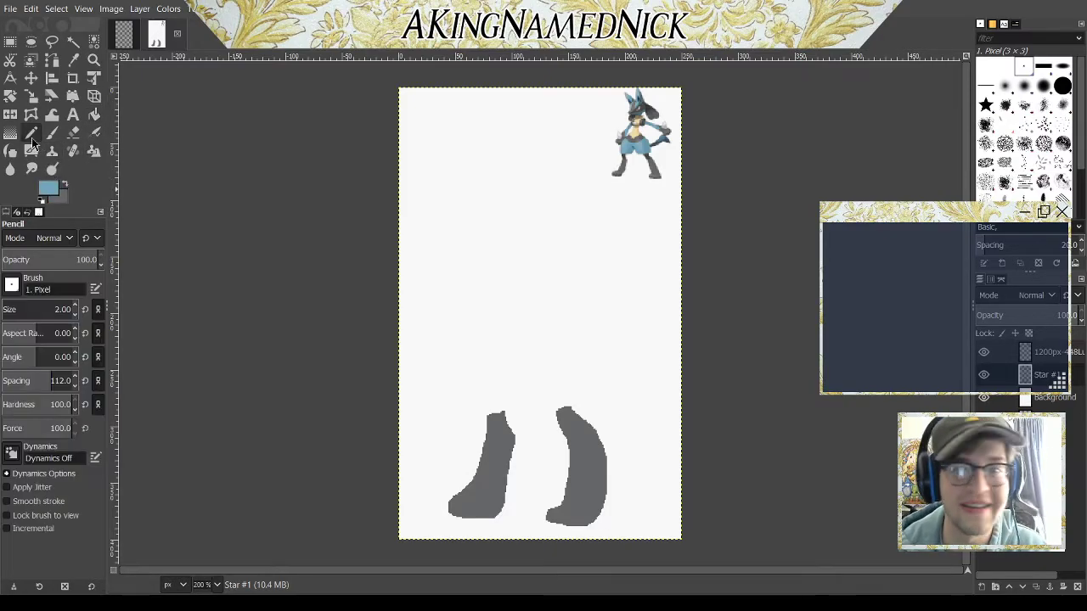
key(ctrl+z)
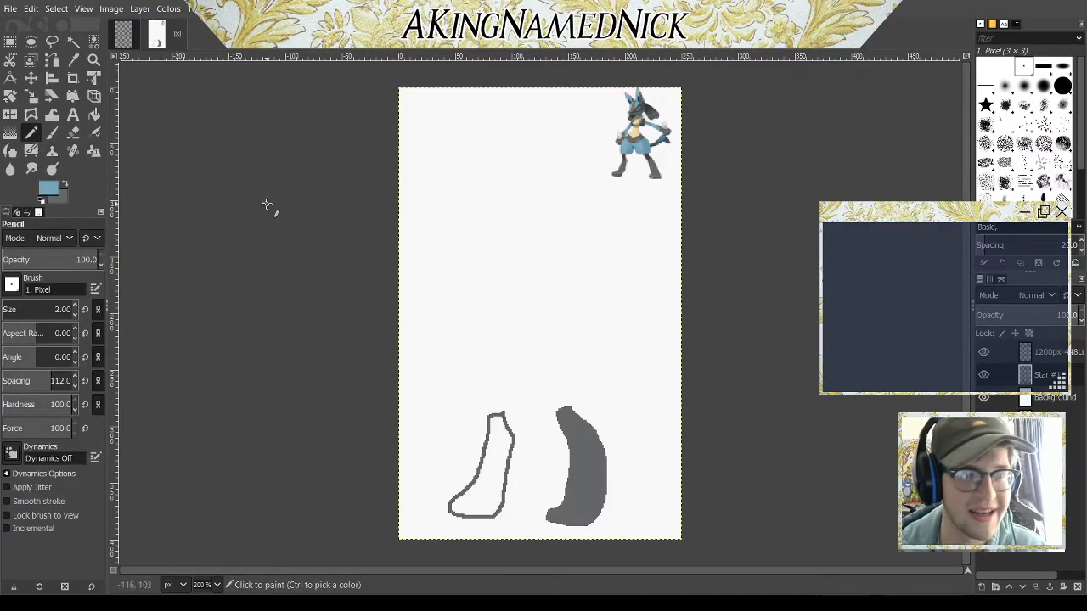
key(ctrl+z)
key(ctrl+z)
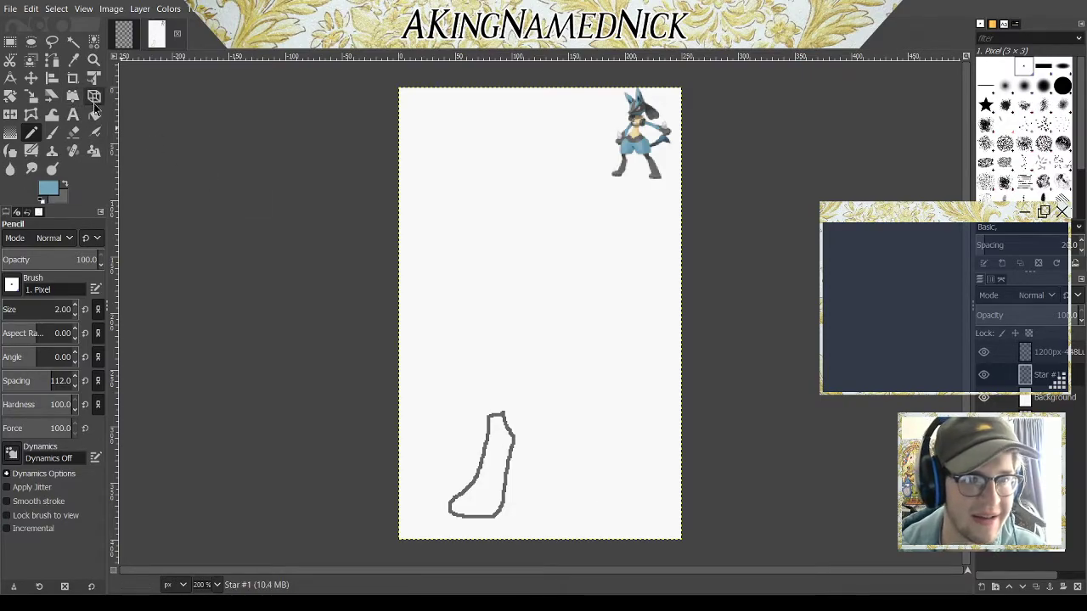
click(65, 184)
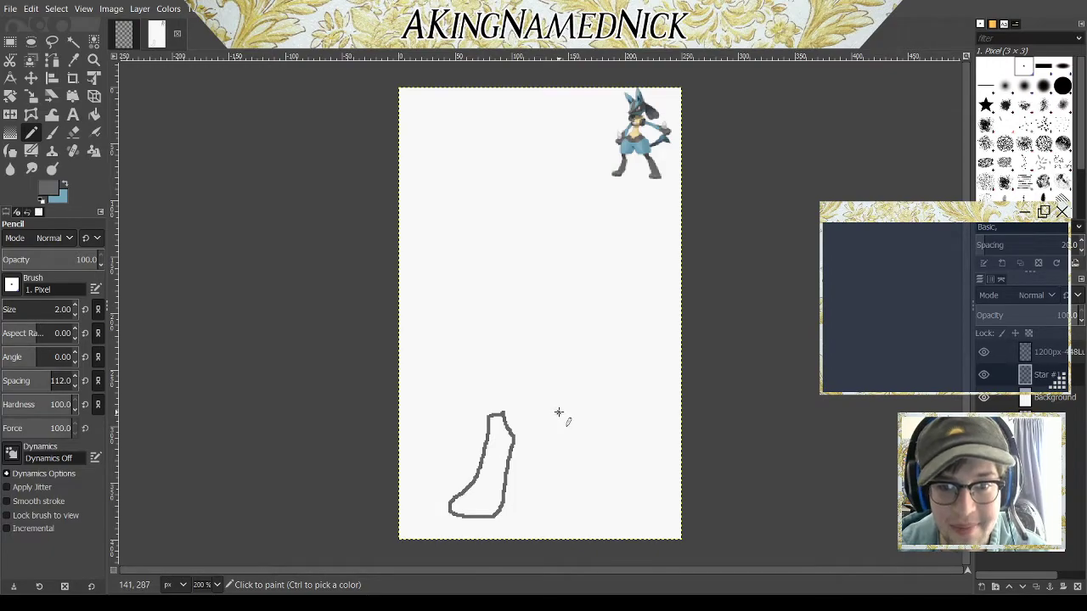
Step: Redraw the right leg outline and bucket-fill both legs solid grey
mouse_move(558, 413)
mouse_down()
mouse_move(562, 476)
mouse_move(547, 510)
mouse_move(574, 520)
mouse_move(593, 475)
mouse_move(581, 416)
mouse_up()
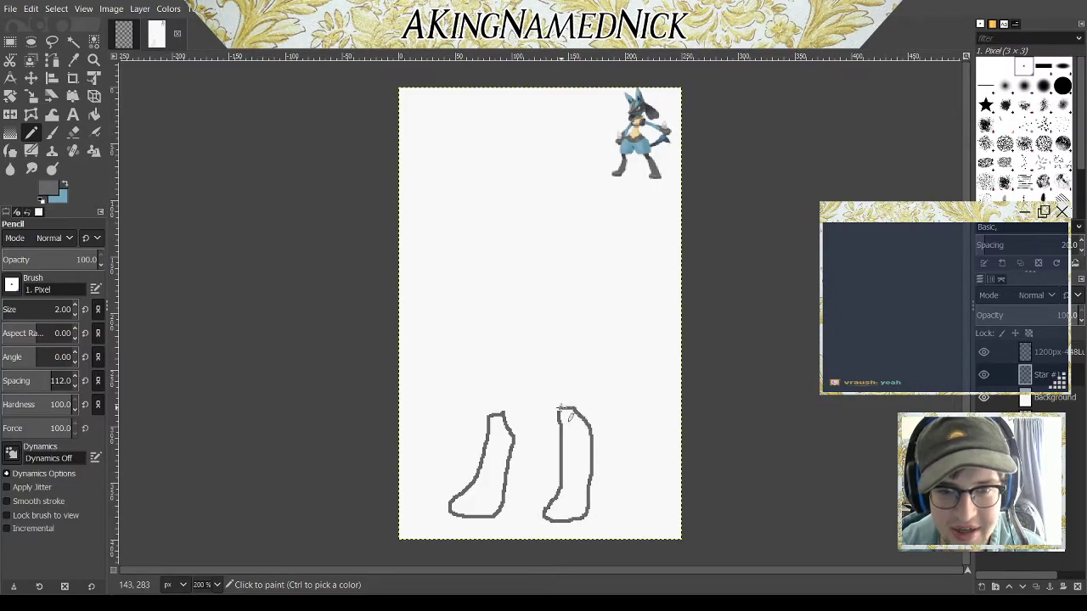
key(ctrl+z)
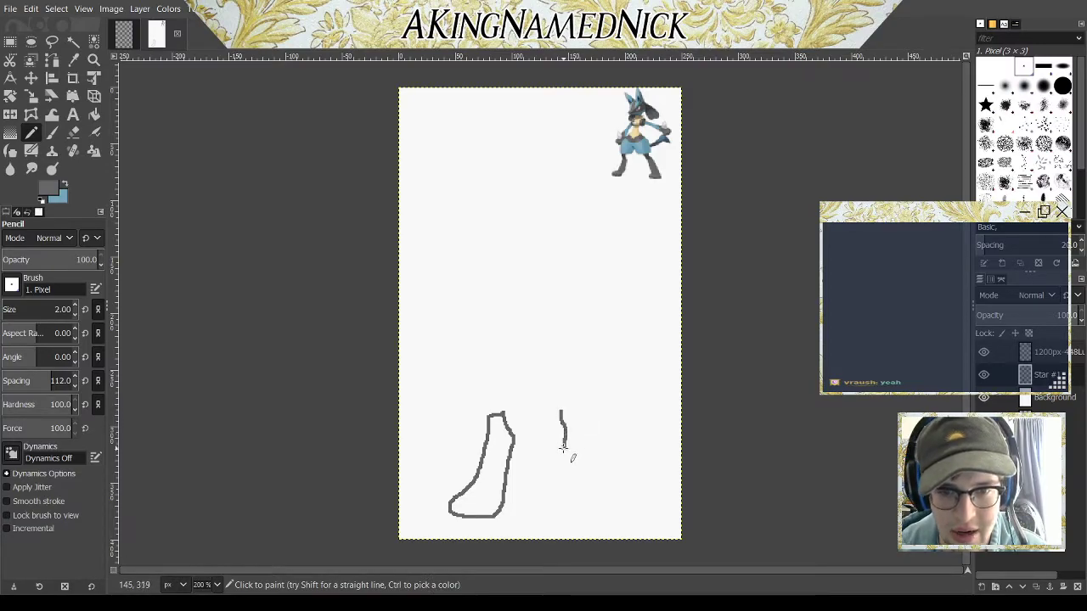
mouse_move(563, 447)
mouse_down()
mouse_move(552, 507)
mouse_move(571, 519)
mouse_move(586, 513)
mouse_move(591, 480)
mouse_move(576, 417)
mouse_up()
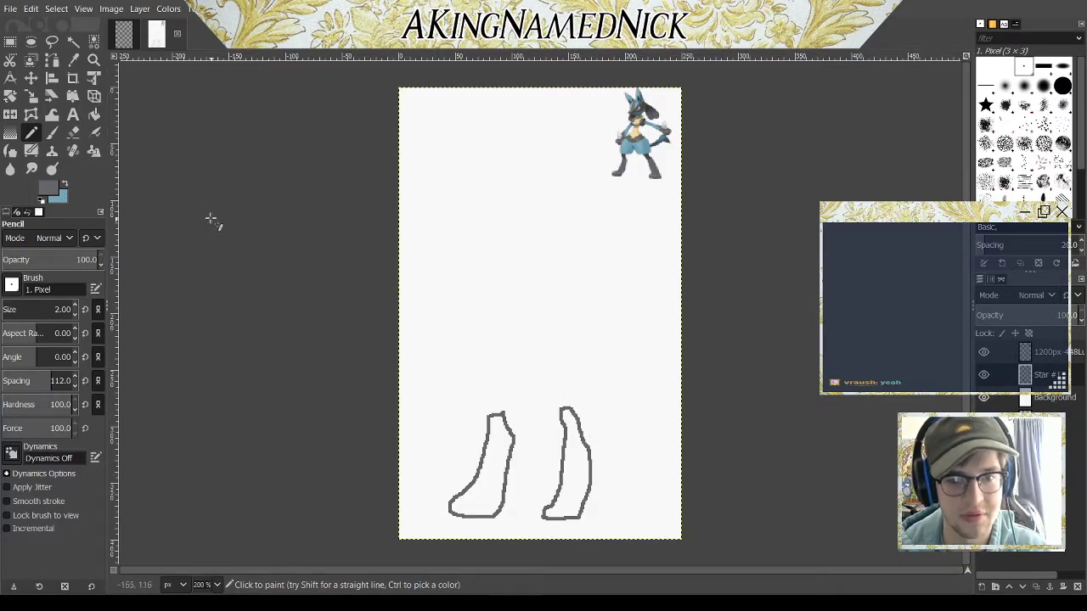
click(94, 113)
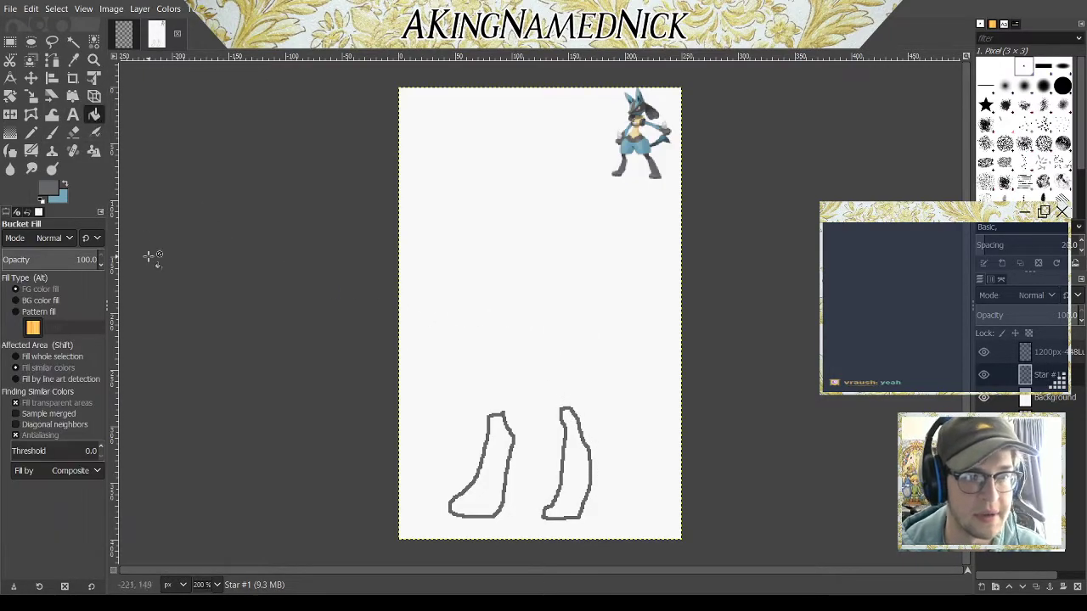
click(496, 468)
click(576, 467)
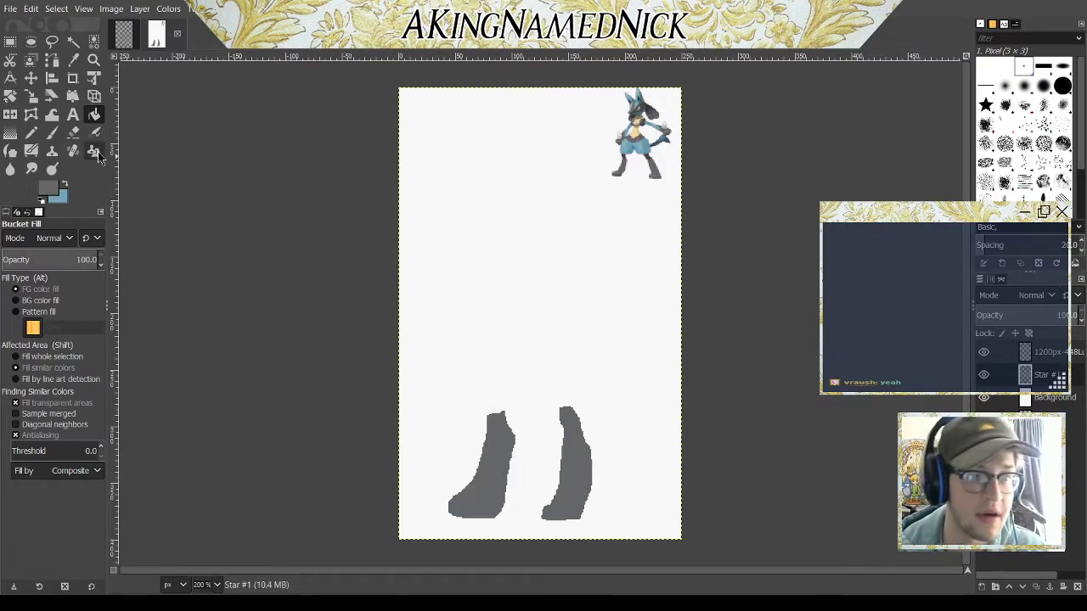
Step: Draw two black claw marks on each foot's toe, then set light blue as the colour
key(d)
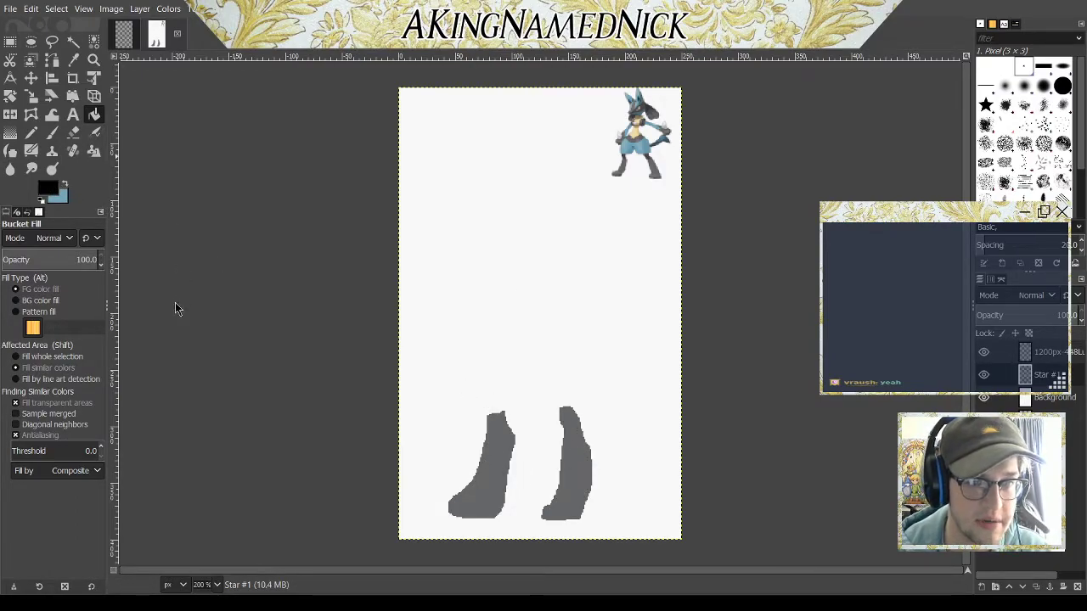
click(32, 132)
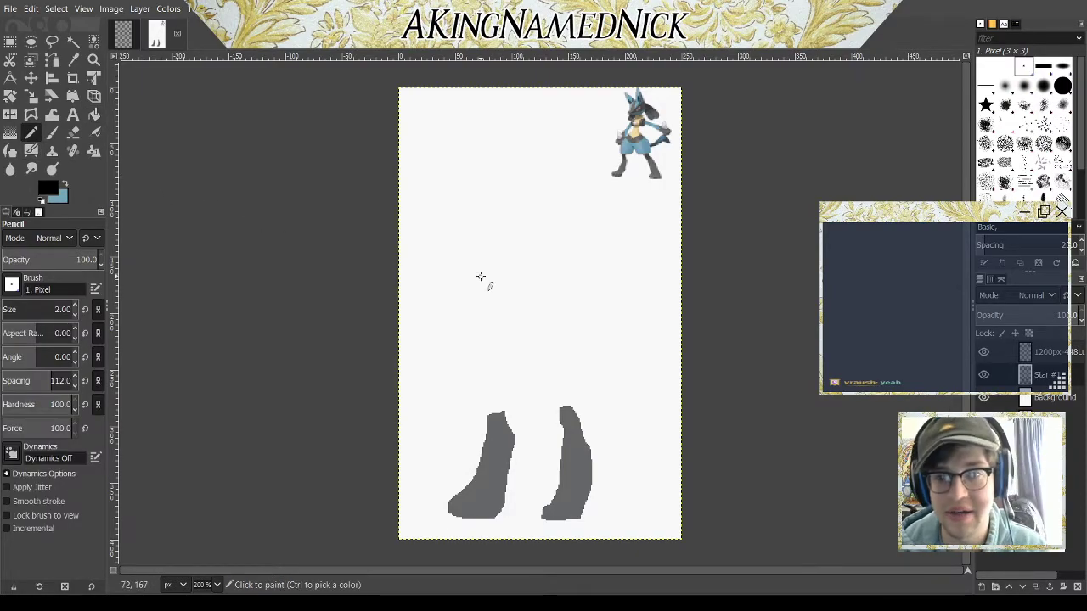
drag(461, 516, 474, 508)
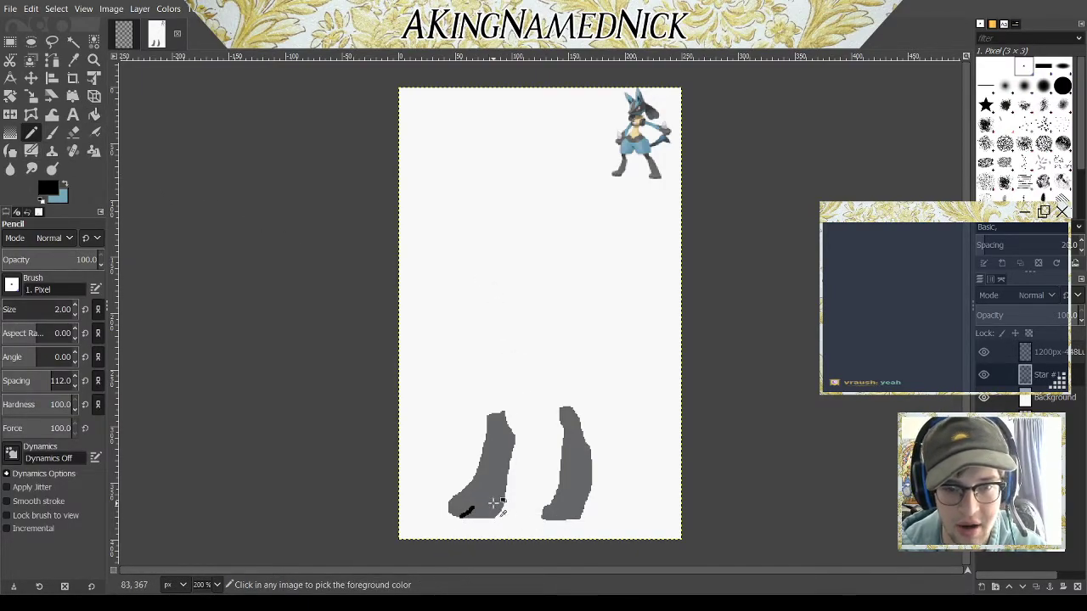
drag(481, 516, 494, 506)
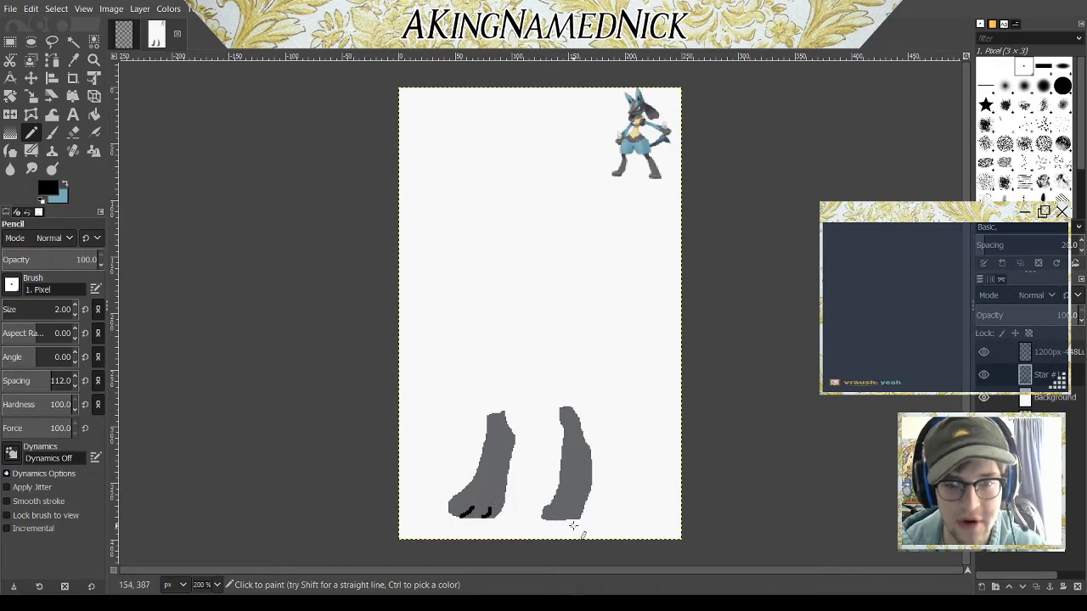
drag(558, 521, 568, 506)
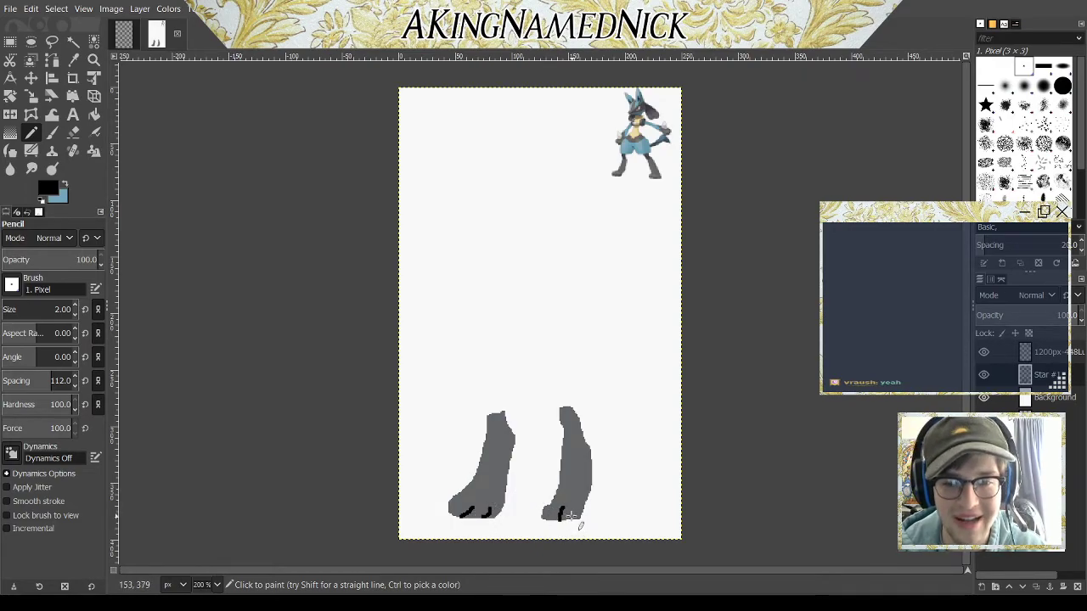
key(ctrl+z)
key(ctrl+z)
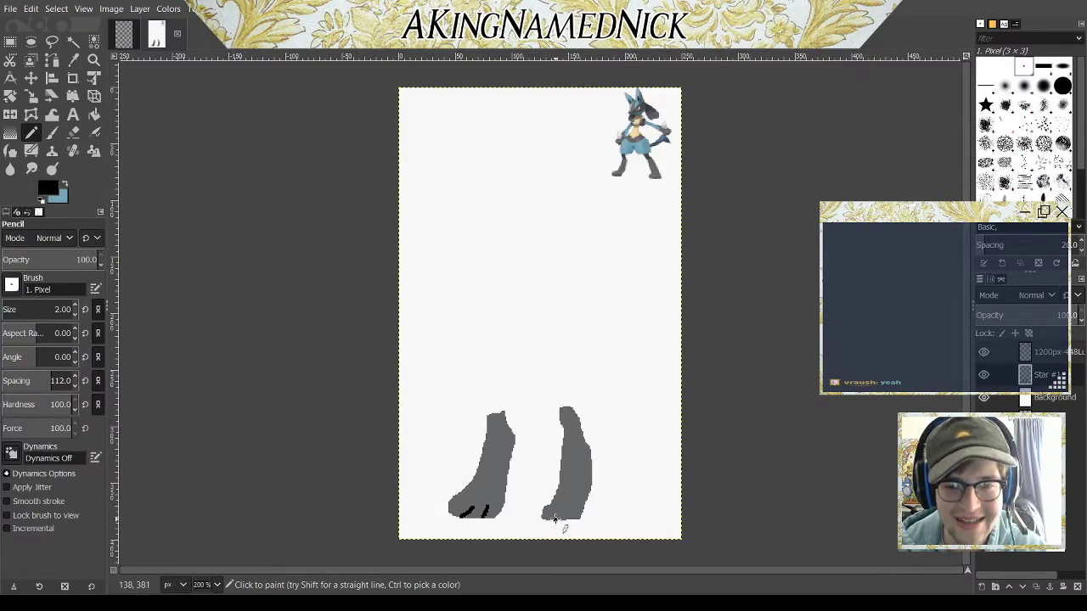
drag(553, 522, 574, 507)
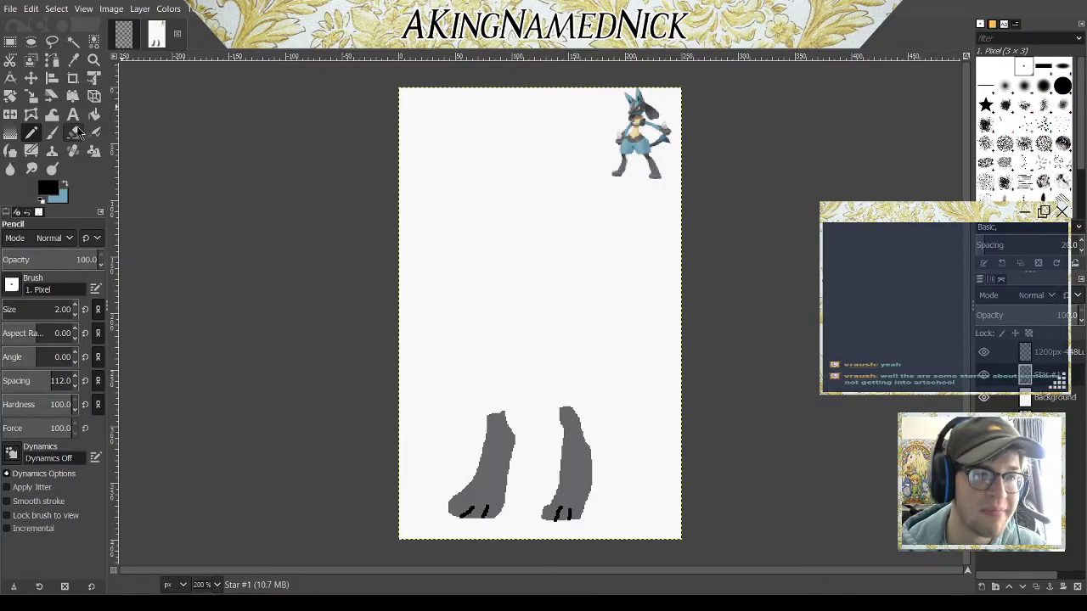
click(65, 182)
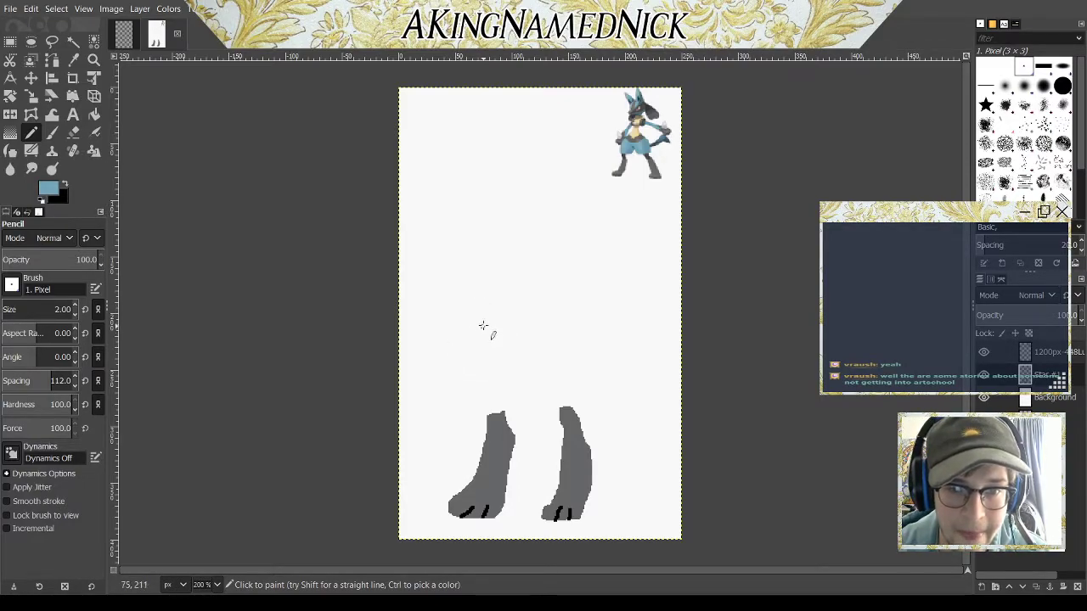
Step: Outline the torso above the grey legs in blue, redoing it once, and bucket-fill it solid blue
mouse_move(483, 327)
mouse_down()
mouse_move(489, 414)
mouse_move(577, 413)
mouse_up()
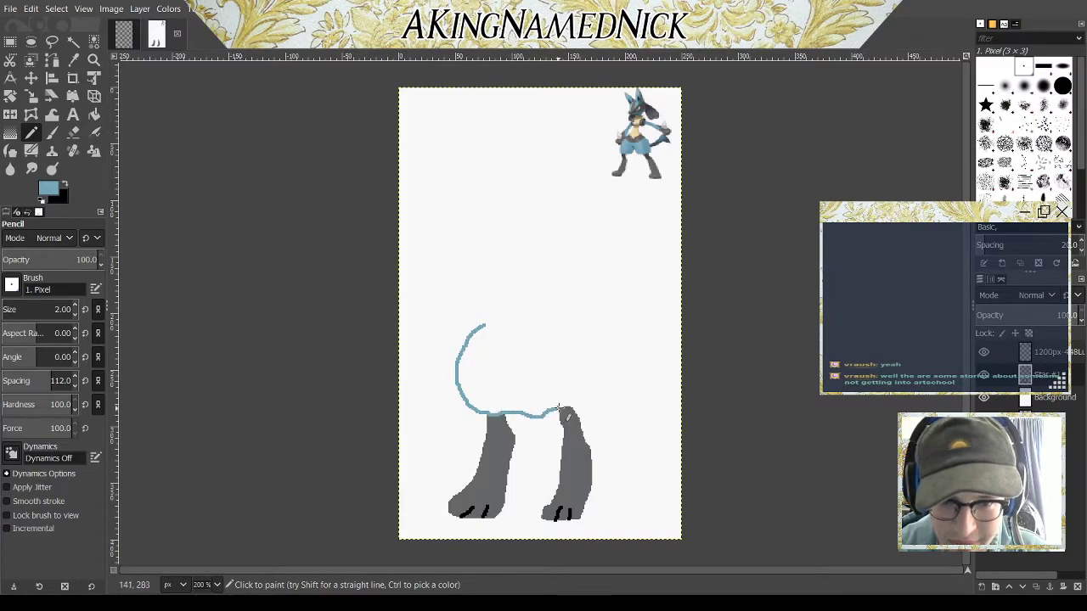
key(ctrl+z)
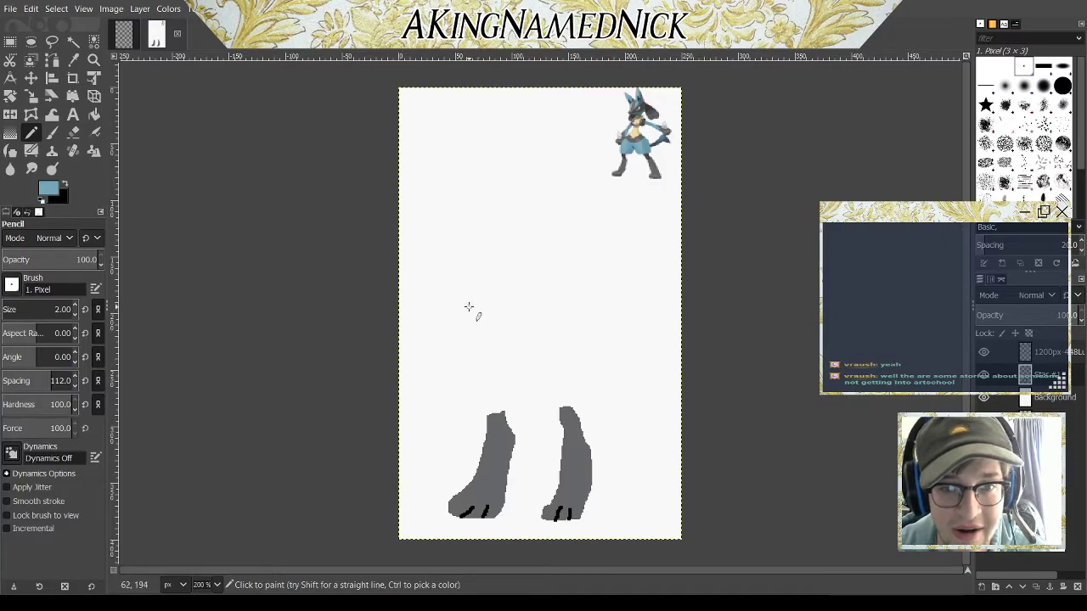
mouse_move(469, 306)
mouse_down()
mouse_move(455, 339)
mouse_move(462, 408)
mouse_move(490, 416)
mouse_move(542, 396)
mouse_move(582, 414)
mouse_move(605, 401)
mouse_move(609, 323)
mouse_move(591, 295)
mouse_move(531, 313)
mouse_move(488, 307)
mouse_up()
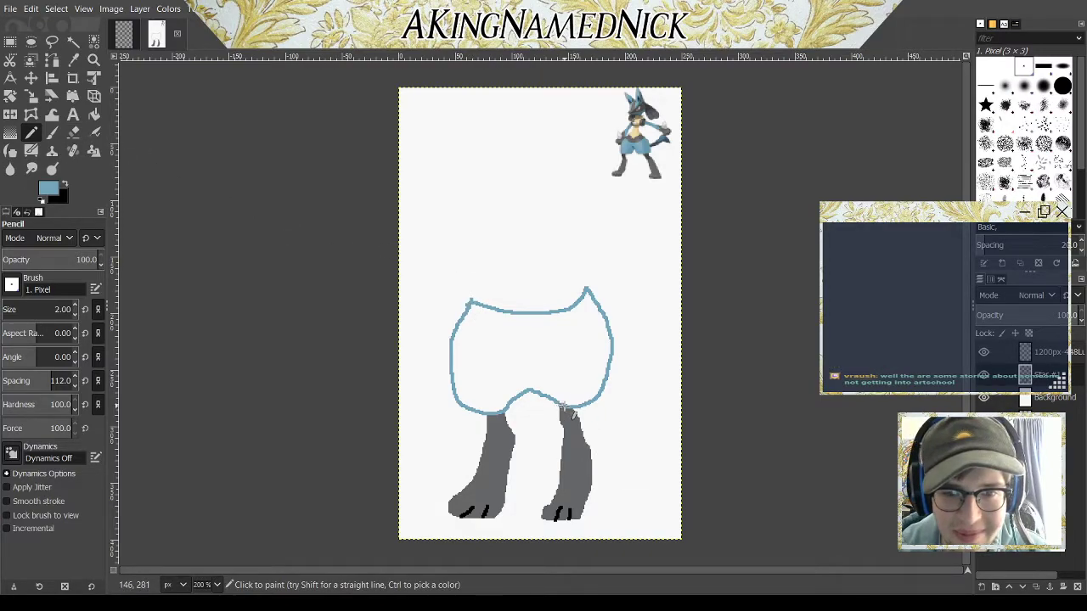
click(95, 115)
click(550, 350)
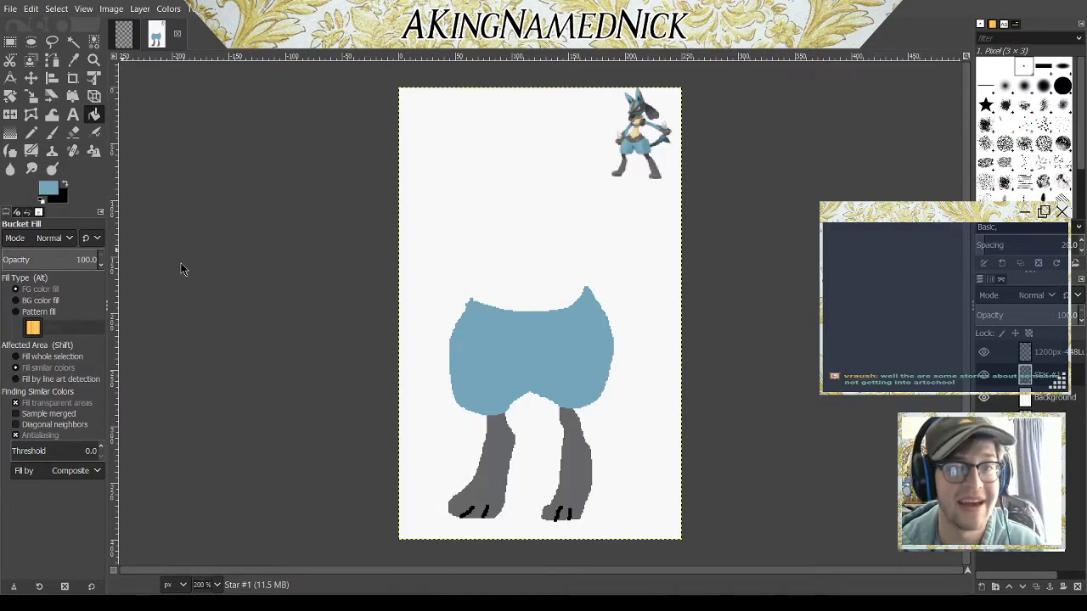
click(32, 132)
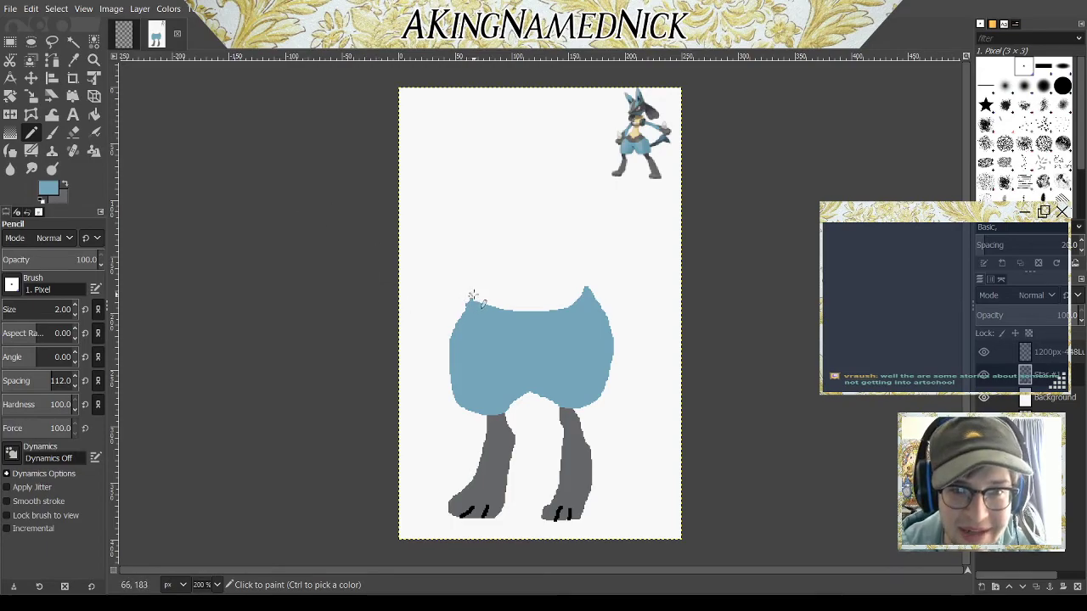
Step: Outline a dark grey shoulder band with an ear tip atop the torso and fill it grey
drag(478, 304, 472, 289)
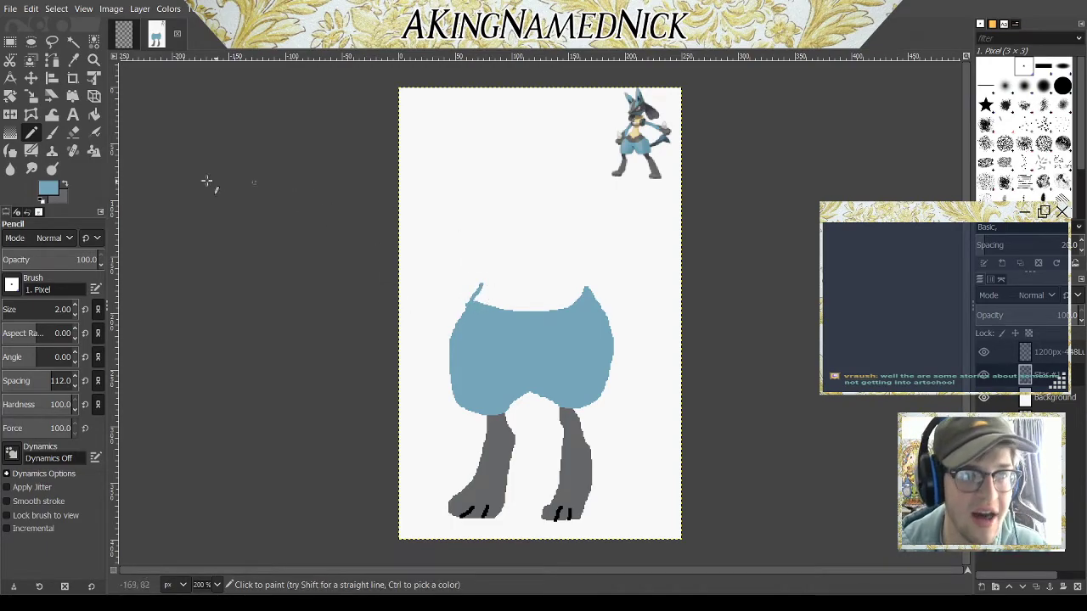
click(66, 185)
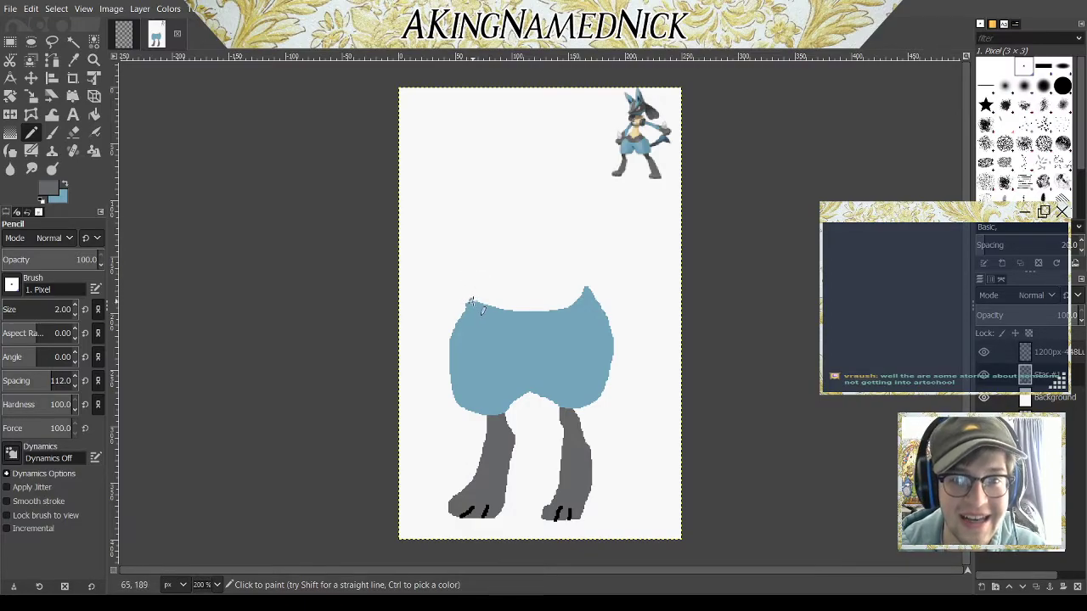
mouse_move(473, 299)
mouse_down()
mouse_move(486, 278)
mouse_move(539, 293)
mouse_move(580, 267)
mouse_up()
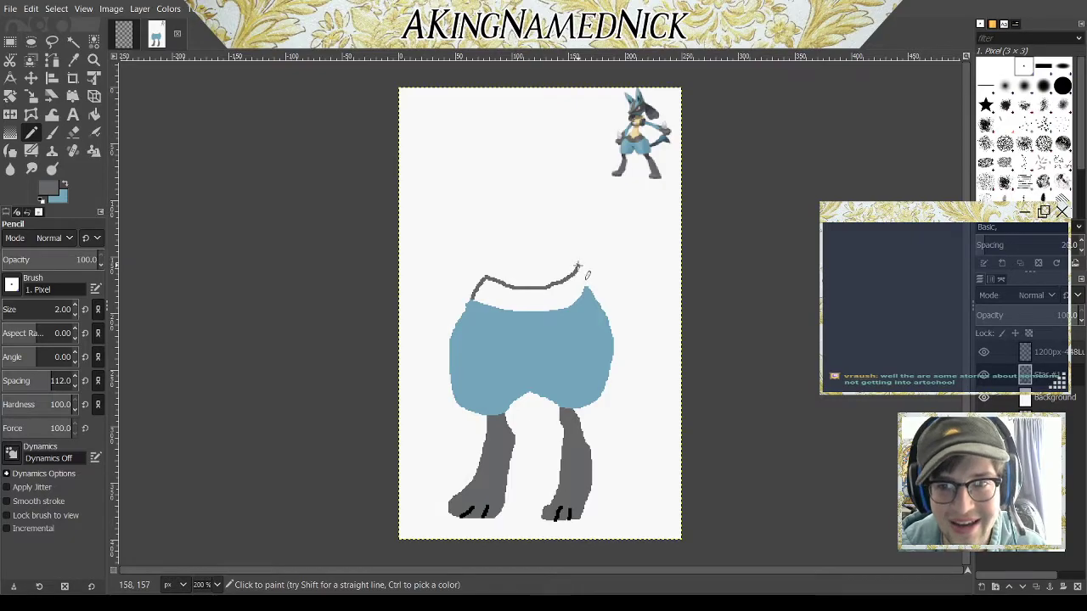
mouse_move(588, 307)
mouse_down()
mouse_move(509, 314)
mouse_move(472, 293)
mouse_up()
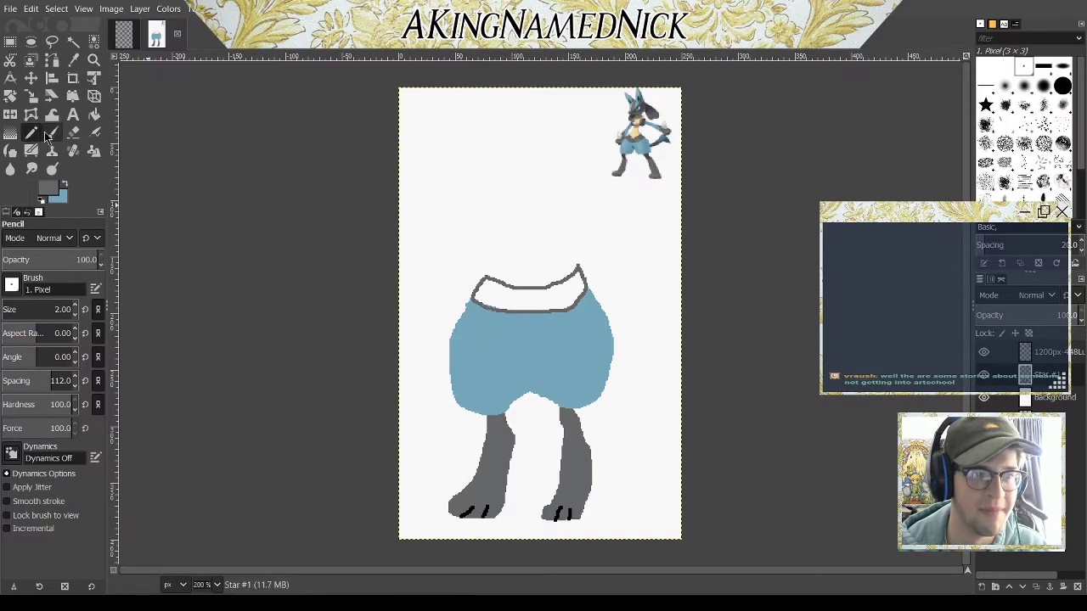
click(95, 115)
click(527, 293)
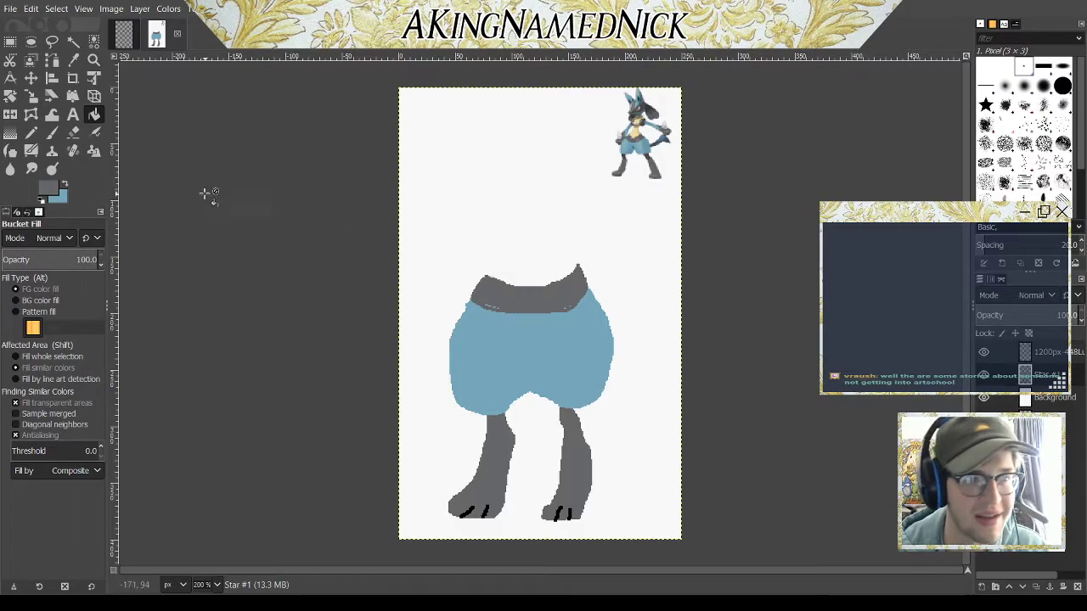
click(32, 133)
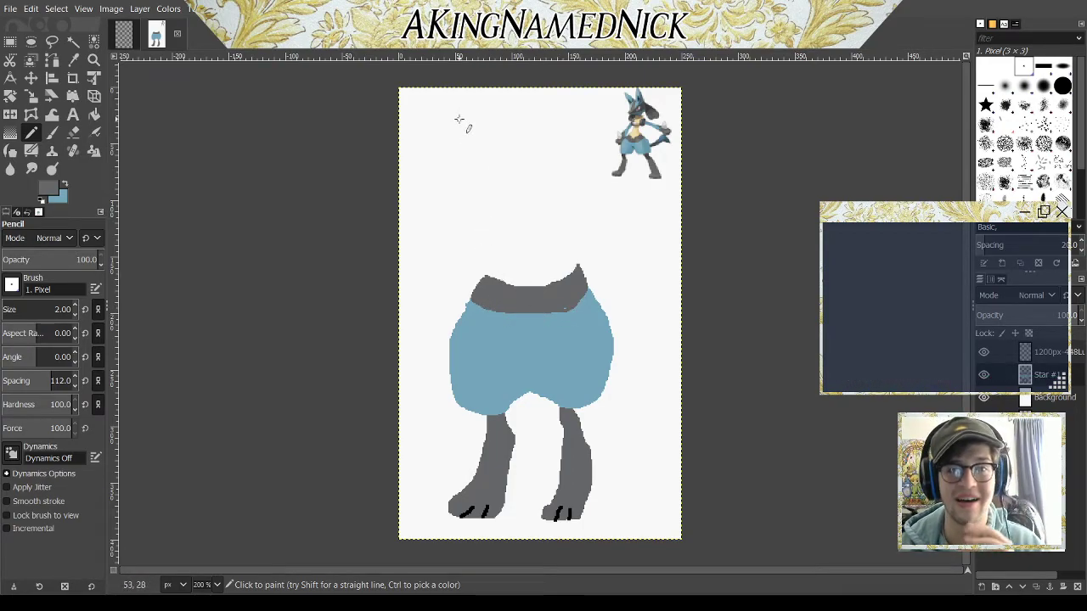
click(64, 187)
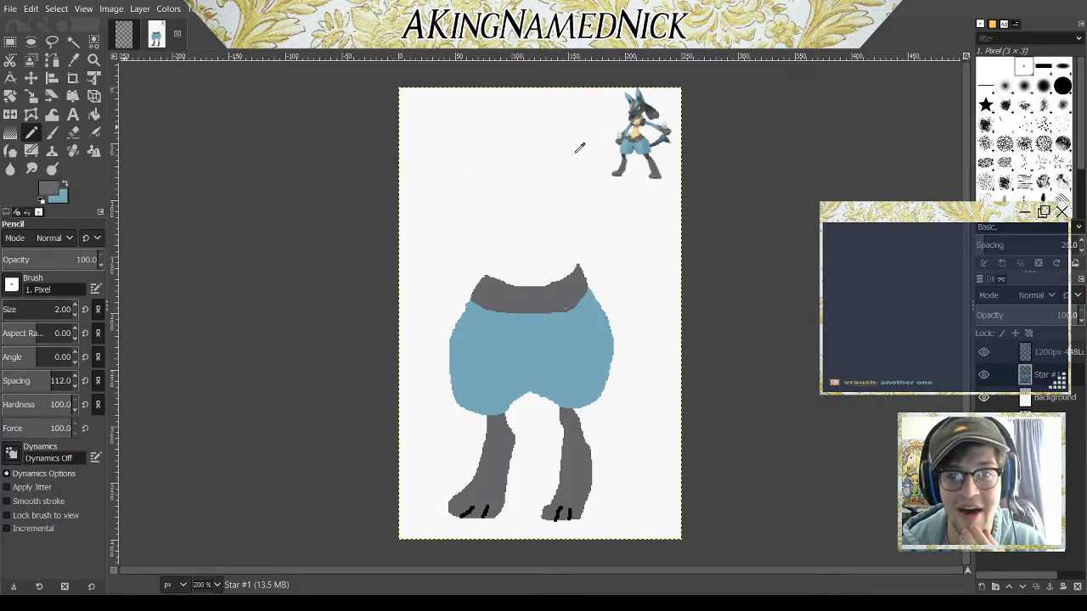
Step: Pick cream from the reference sprite, outline the neck above the grey band, and fill it cream
ctrl+click(639, 132)
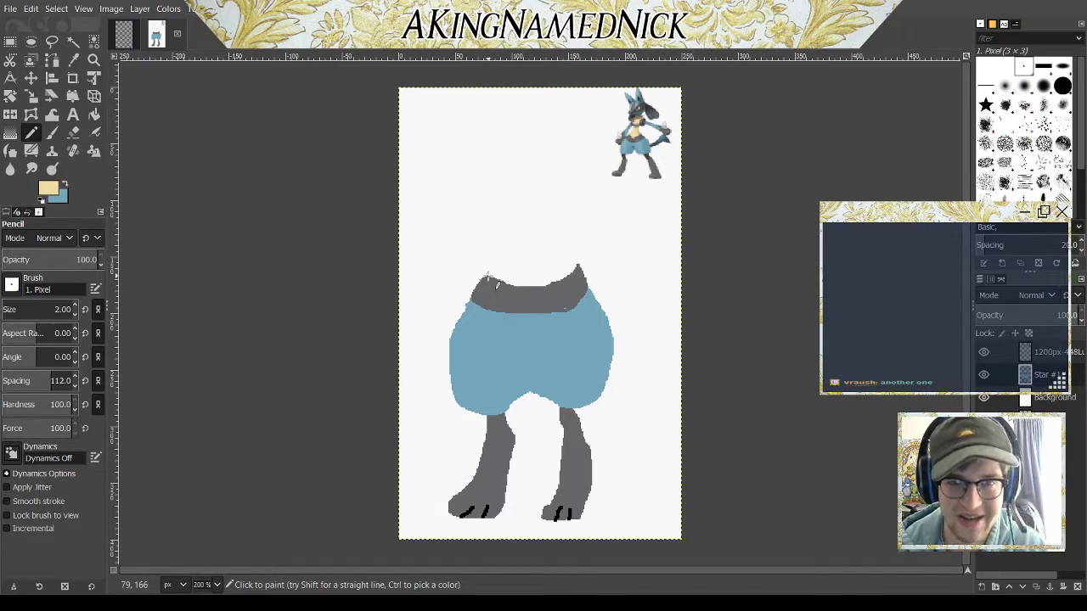
mouse_move(491, 285)
mouse_down()
mouse_move(524, 222)
mouse_move(522, 170)
mouse_up()
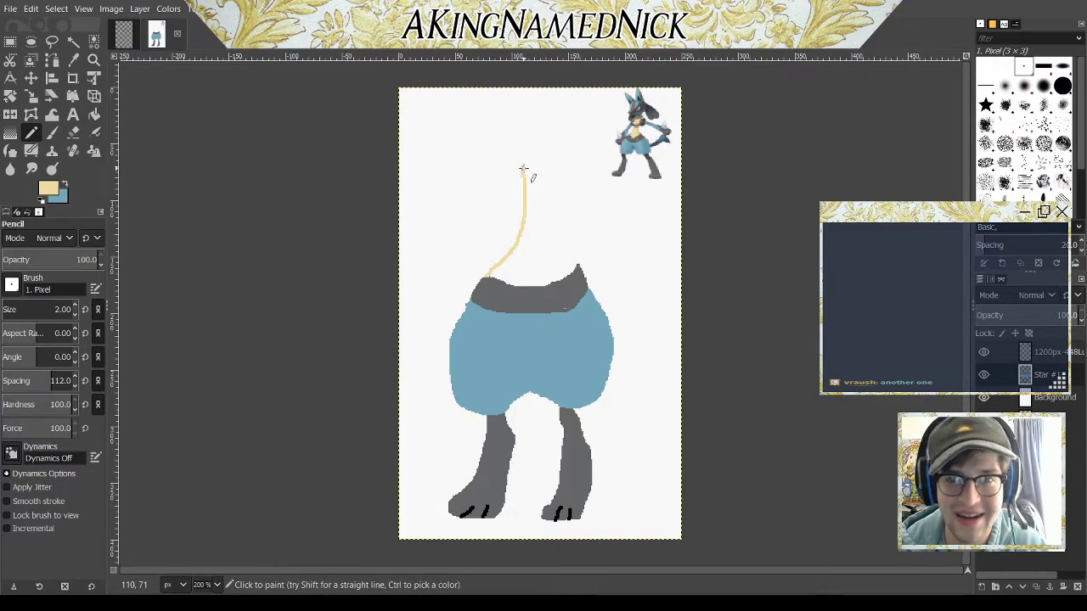
drag(541, 170, 552, 166)
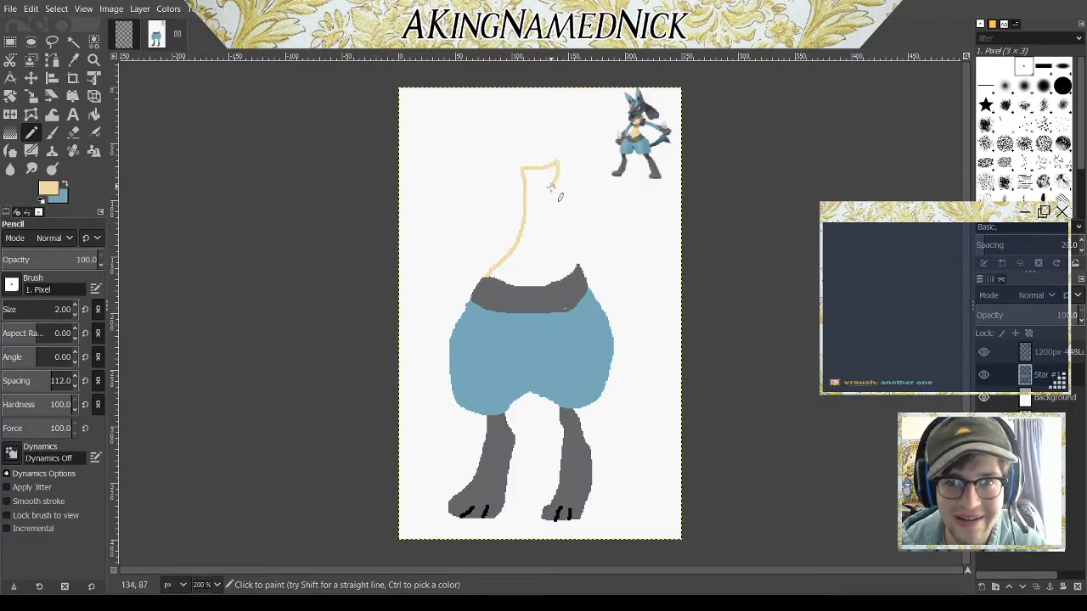
mouse_move(544, 212)
mouse_down()
mouse_move(584, 270)
mouse_move(535, 289)
mouse_up()
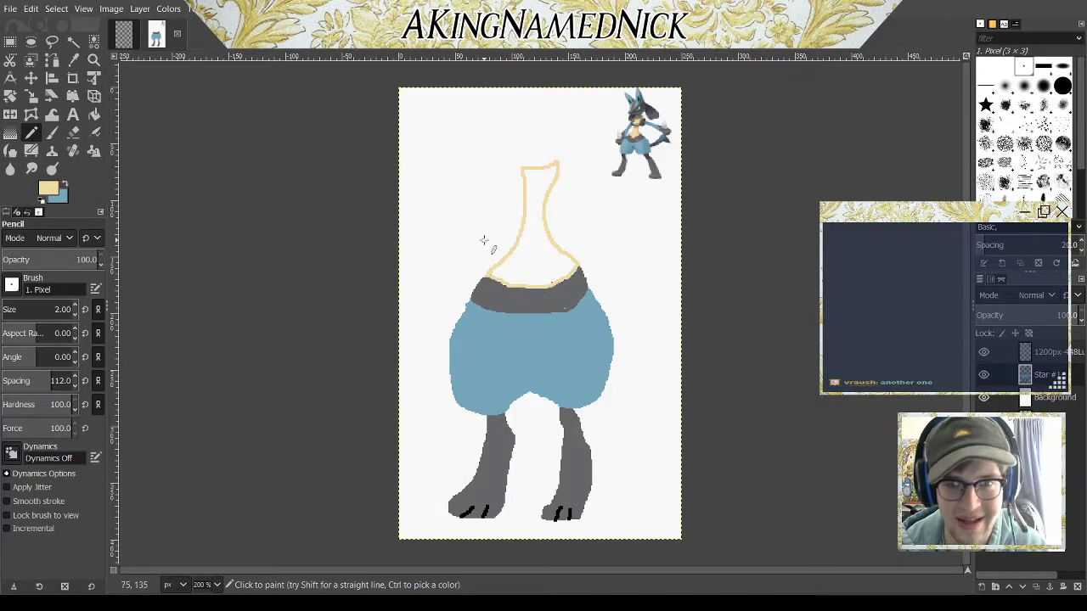
click(93, 114)
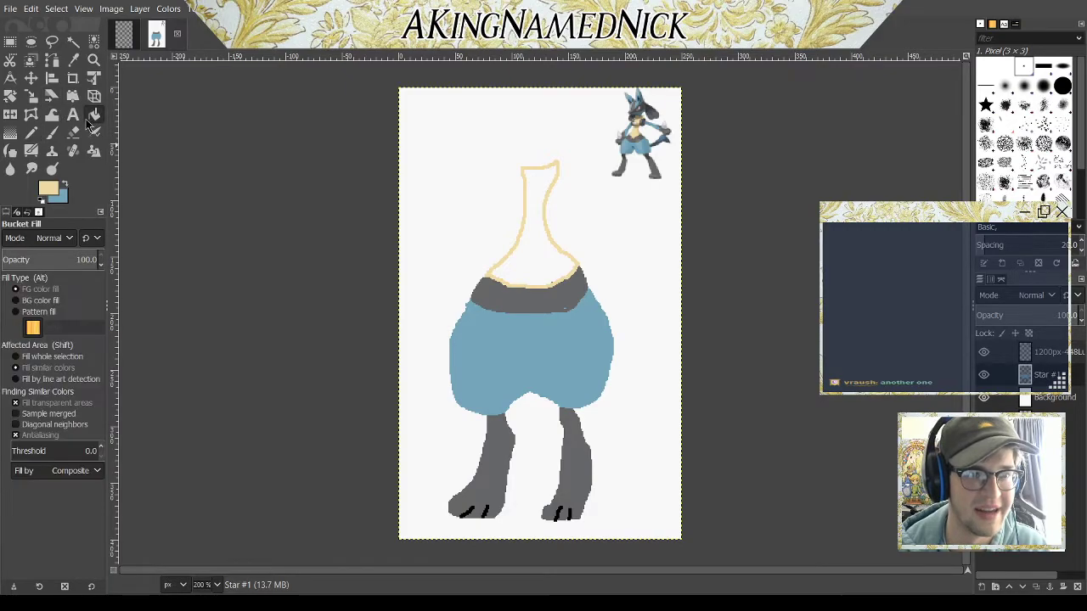
click(529, 273)
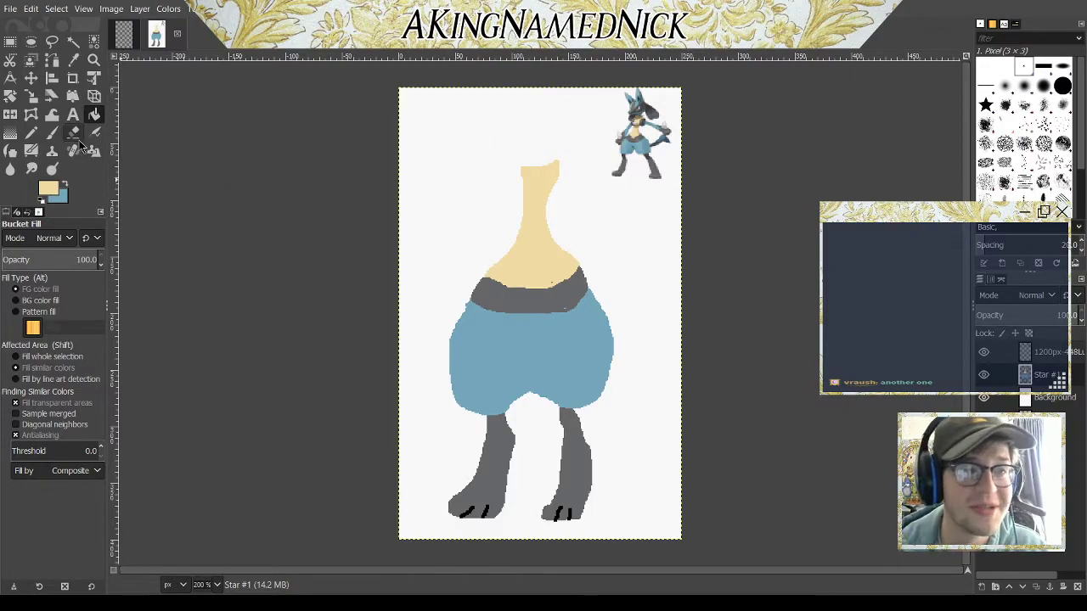
Step: Shift the drawing about 15 pixels down with the Move tool, then return to the Pencil
click(31, 78)
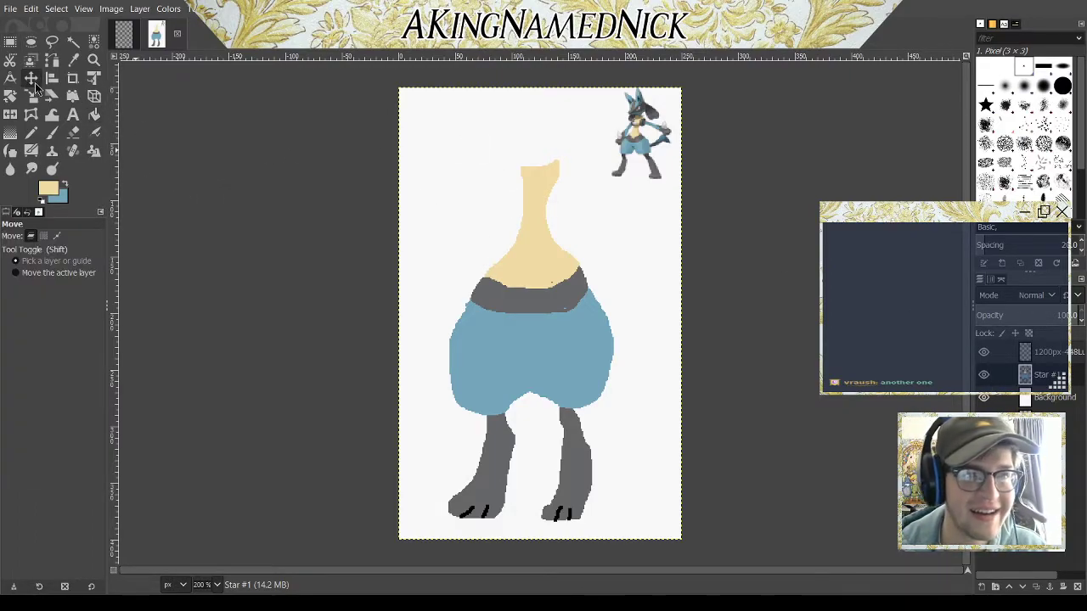
drag(556, 316, 565, 340)
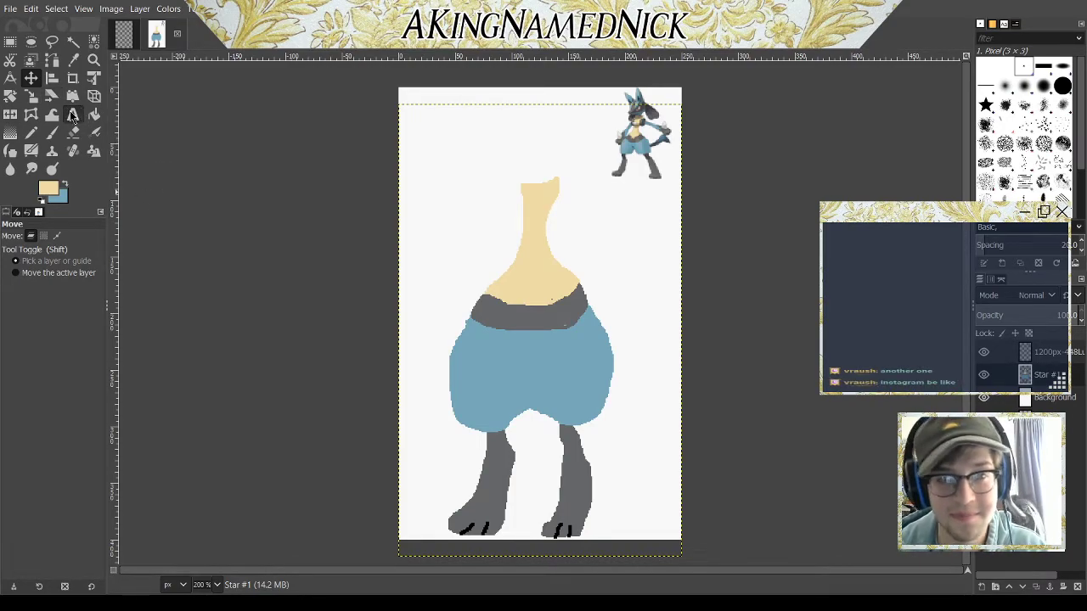
click(32, 133)
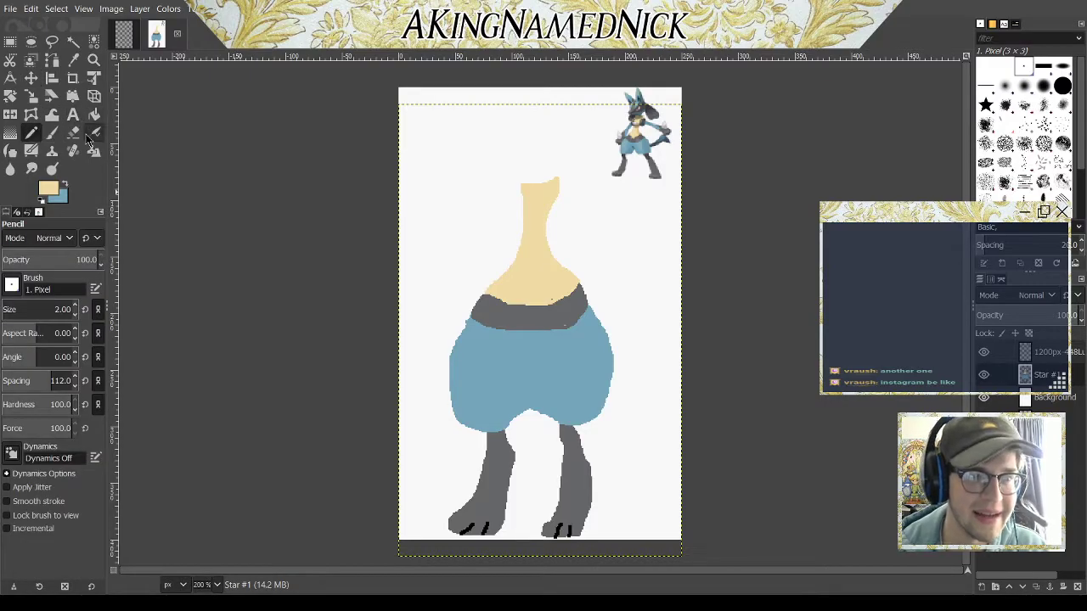
Step: Swap the colours back and forth, place a small dark dot, and set dark grey
key(x)
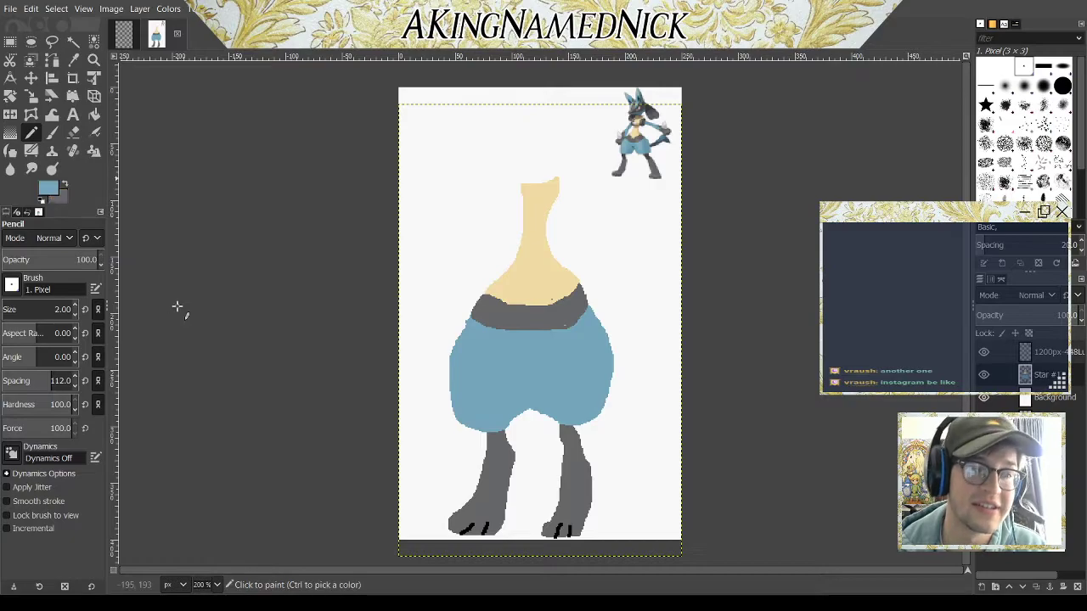
click(67, 185)
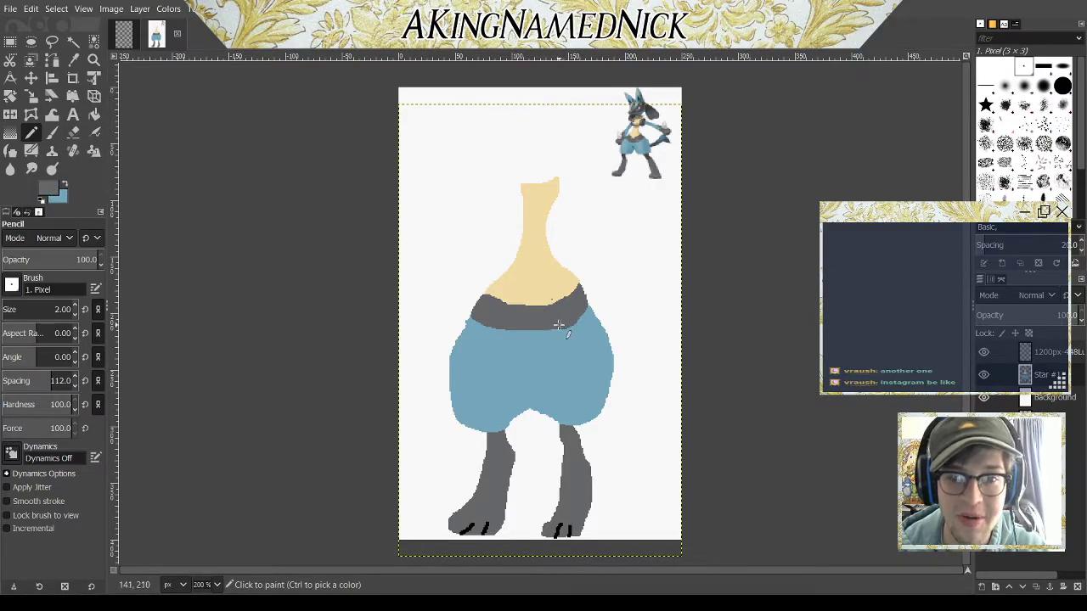
click(528, 250)
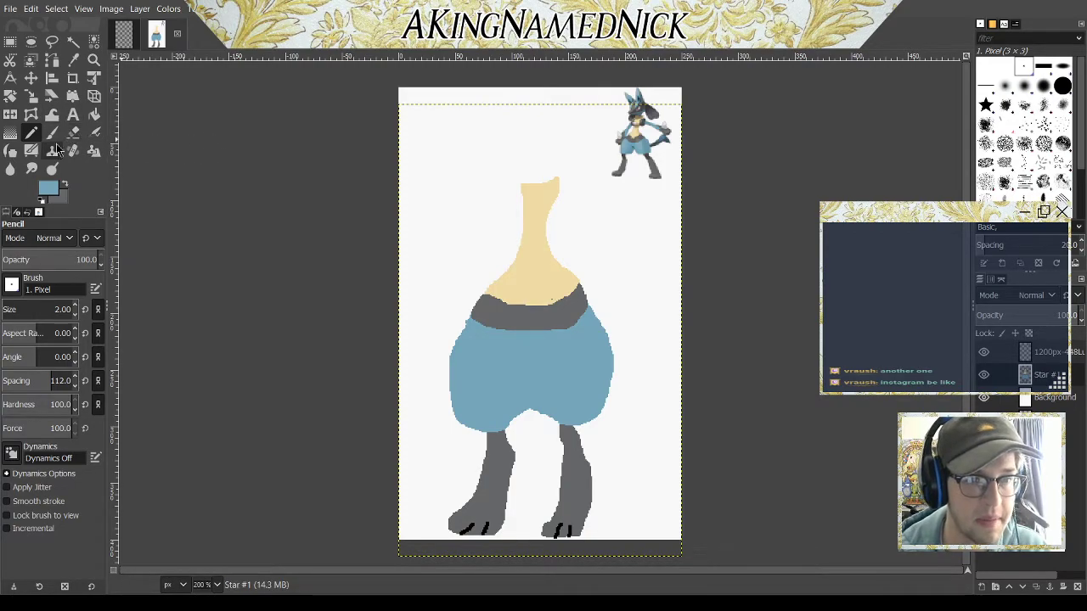
click(62, 182)
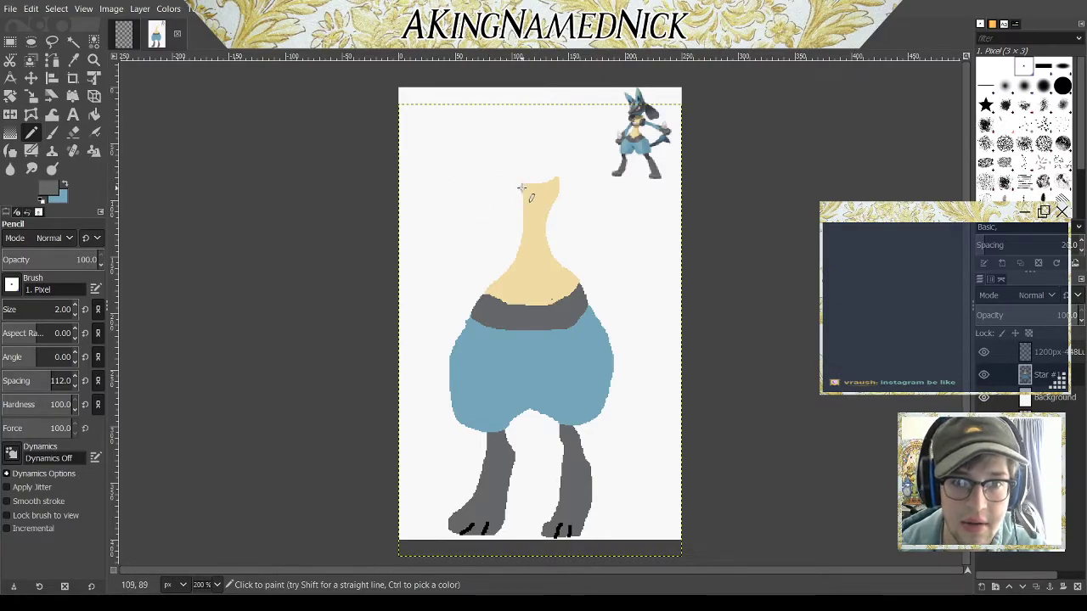
Step: Outline two small ears at the neck top, fill both dark grey, and touch up the left ear
drag(513, 194, 523, 194)
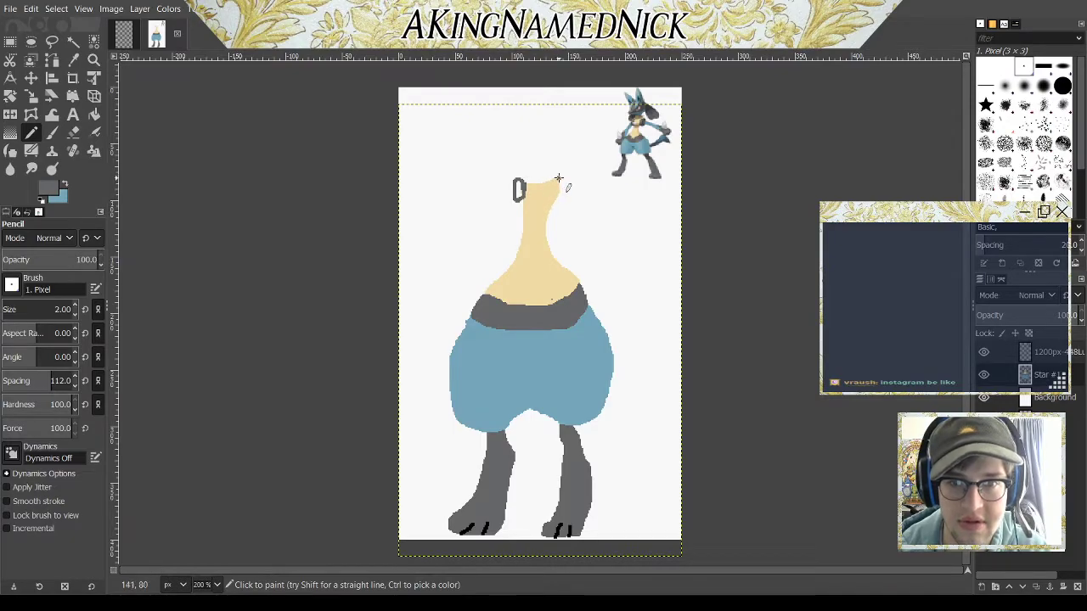
mouse_move(557, 178)
mouse_down()
mouse_move(558, 189)
mouse_move(565, 180)
mouse_up()
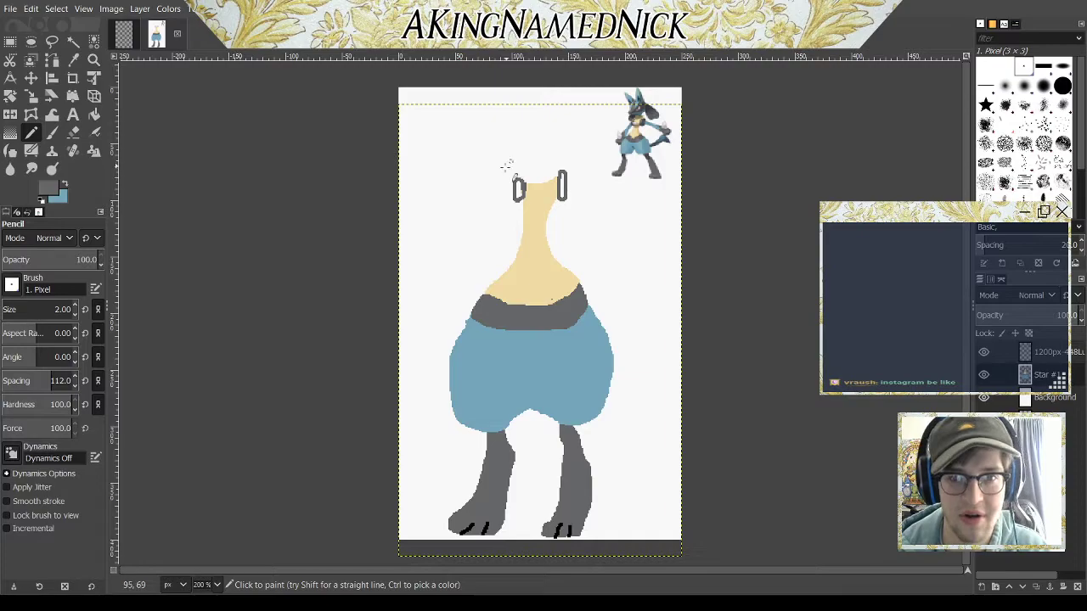
click(95, 113)
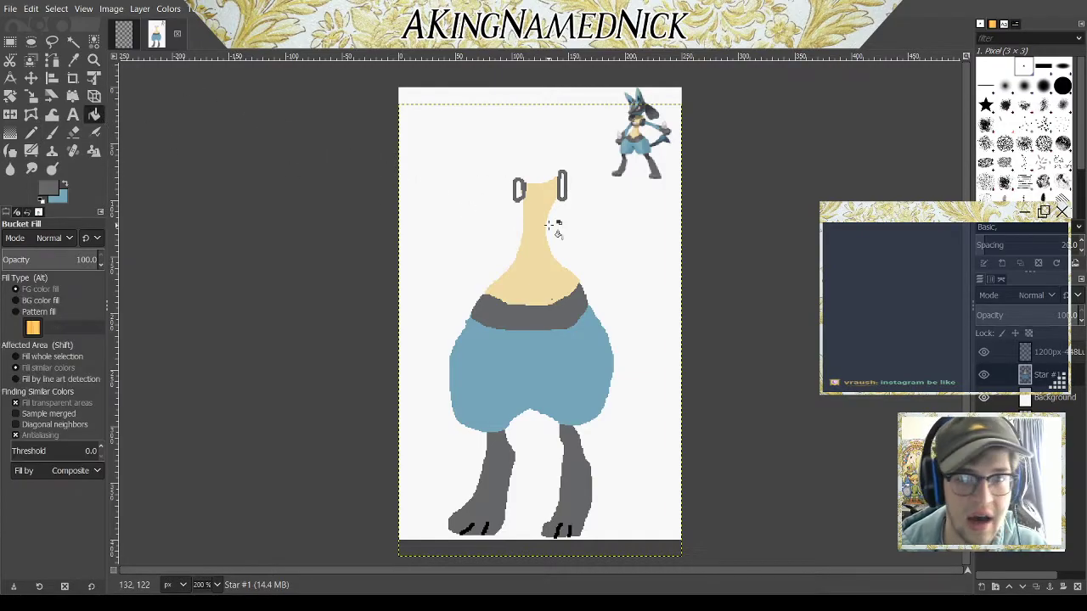
click(519, 189)
click(563, 187)
click(563, 189)
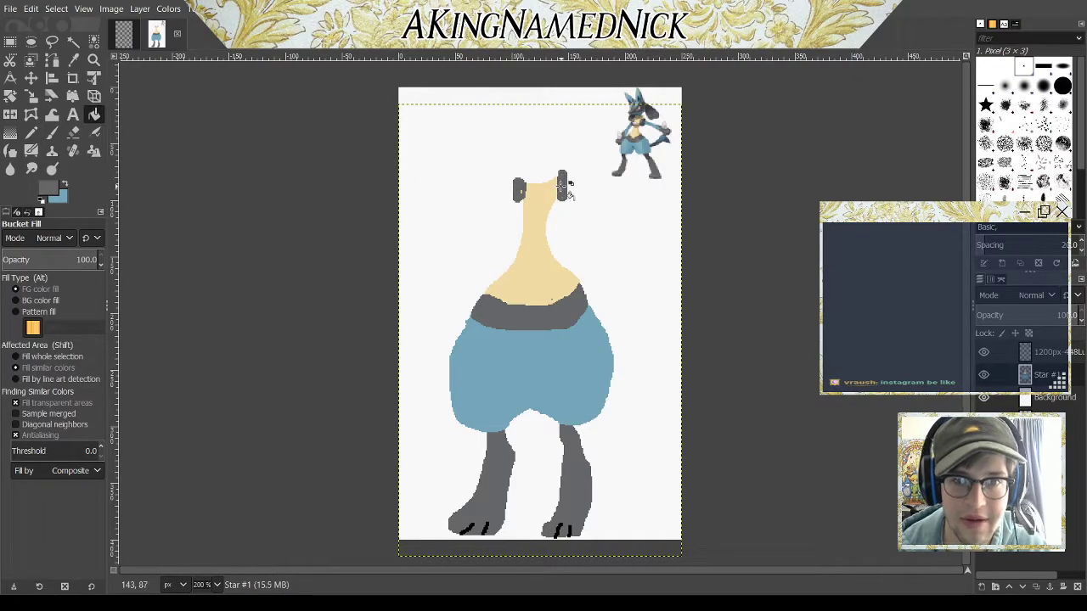
click(33, 133)
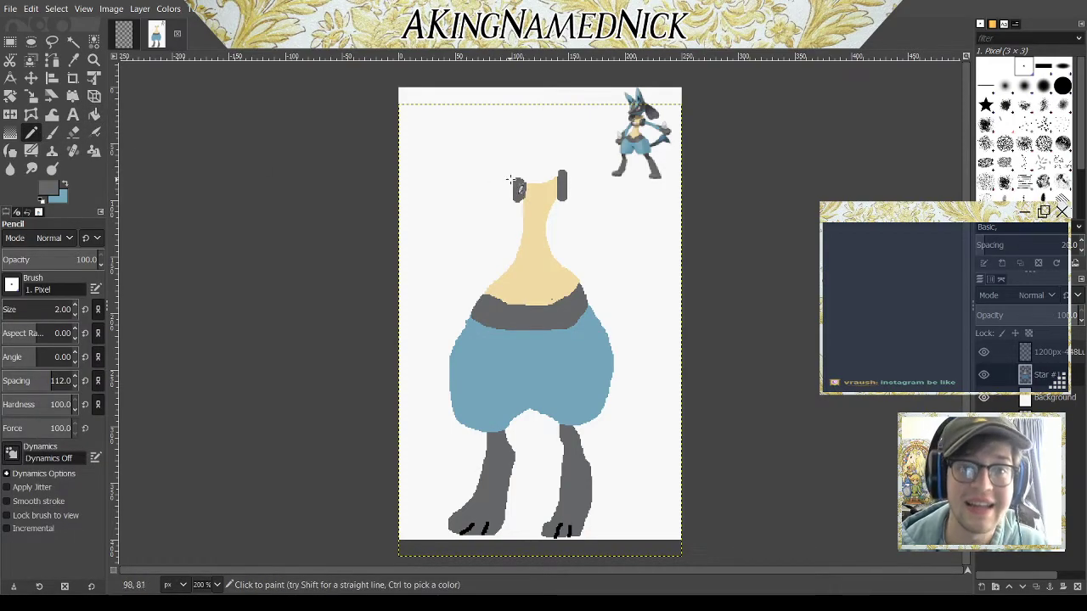
click(518, 186)
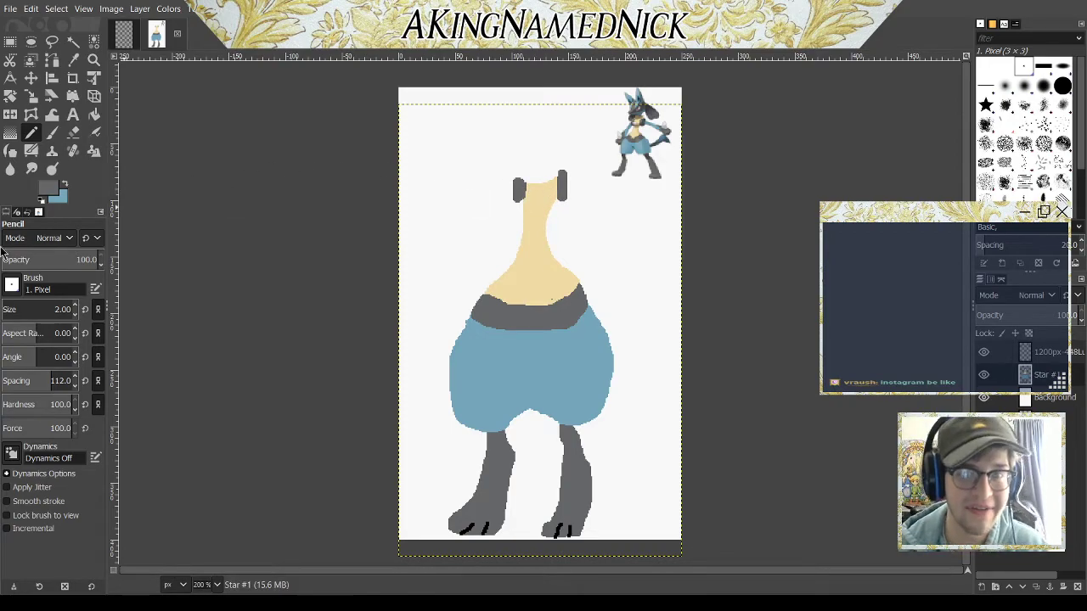
Step: Outline the left arm with a jagged hand and extend the right arm tip in blue
click(65, 183)
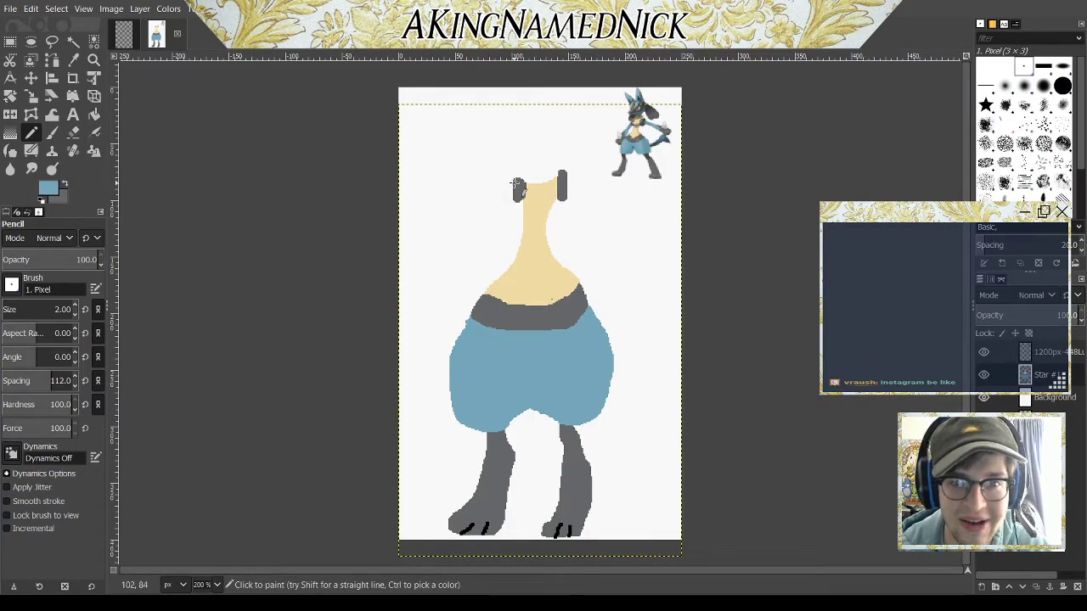
drag(515, 185, 472, 222)
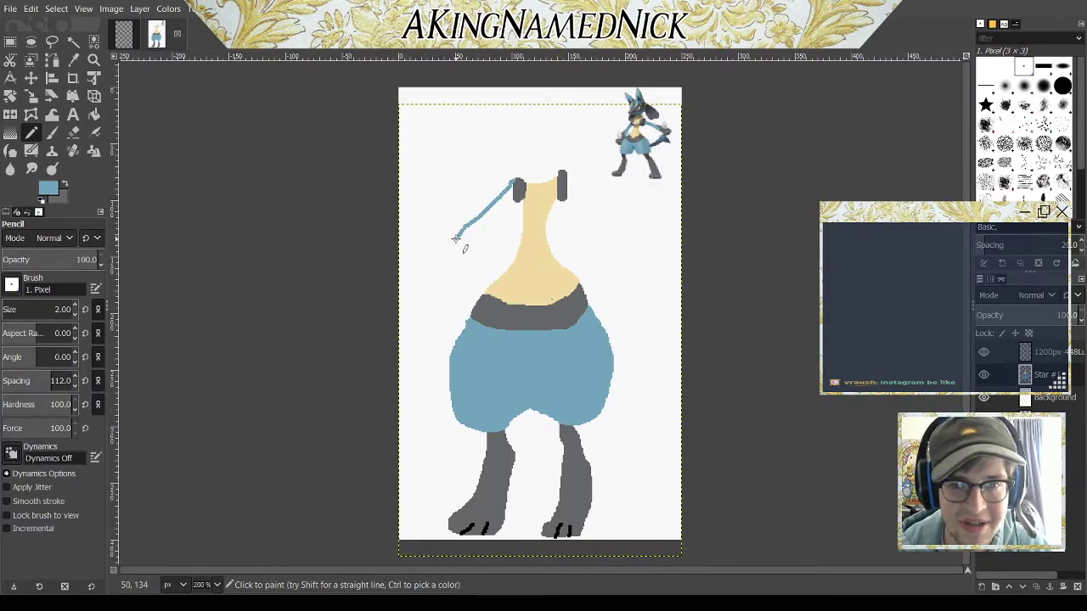
mouse_move(471, 242)
mouse_down()
mouse_move(458, 251)
mouse_move(471, 259)
mouse_move(476, 238)
mouse_move(501, 225)
mouse_up()
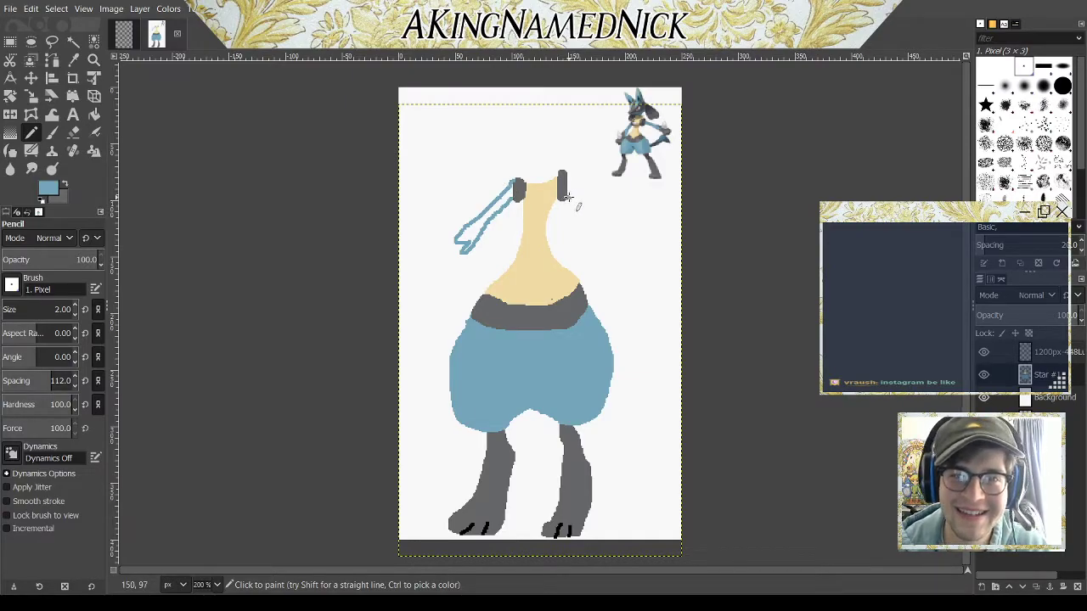
drag(584, 229, 588, 235)
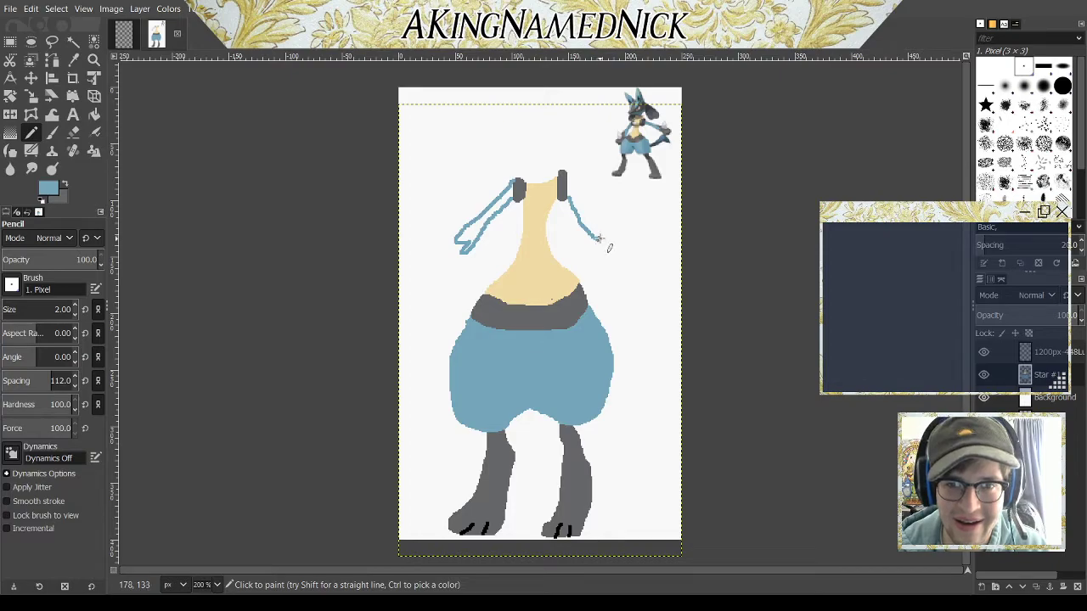
drag(601, 240, 607, 236)
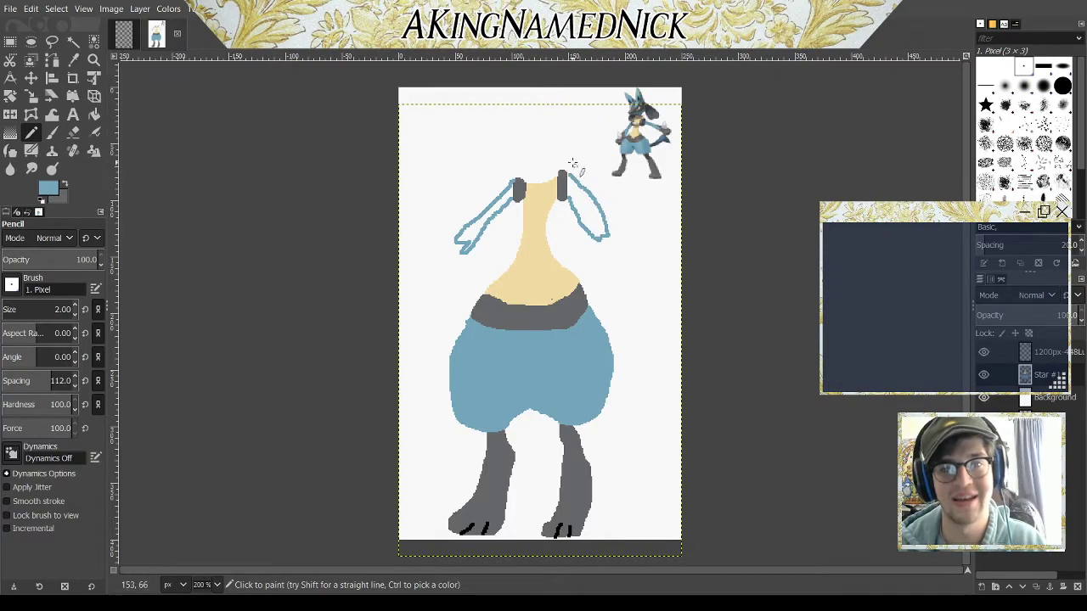
Step: Fill the left arm blue, undoing a right-arm fill that flooded the background
click(94, 114)
click(484, 234)
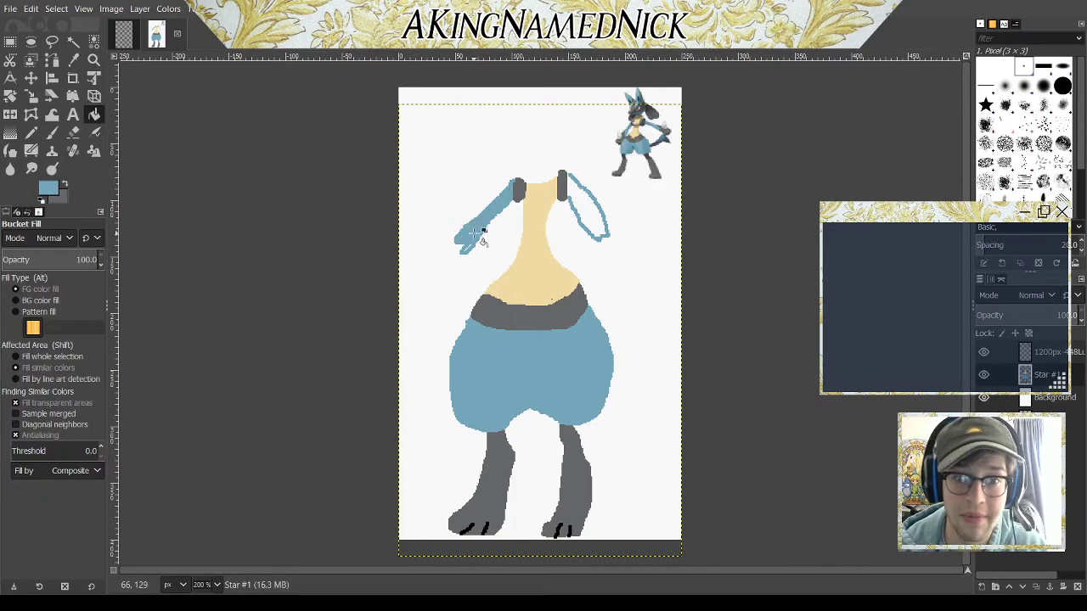
click(592, 206)
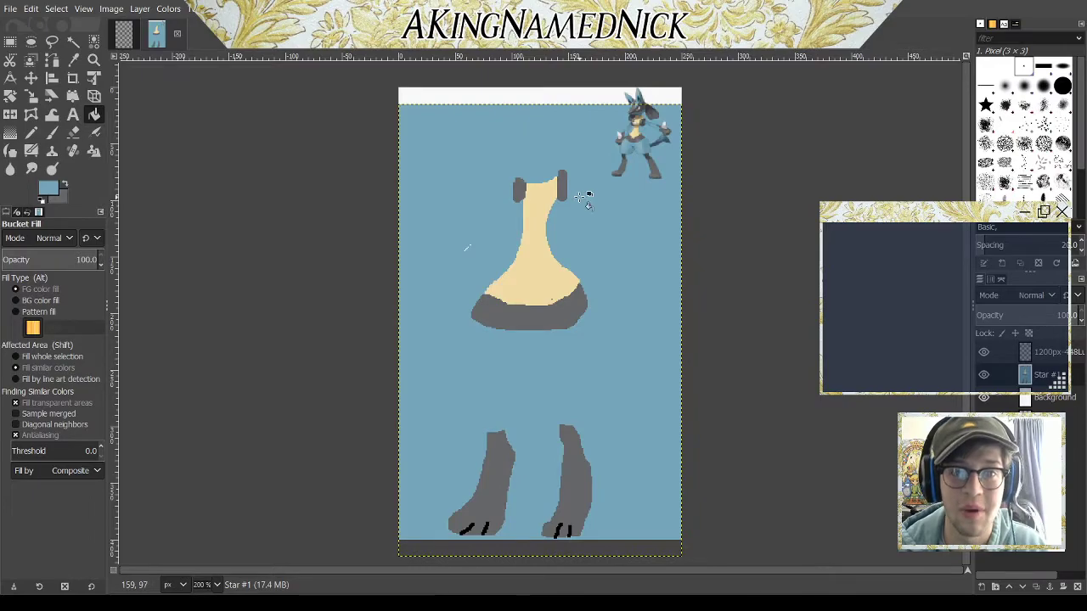
key(ctrl+z)
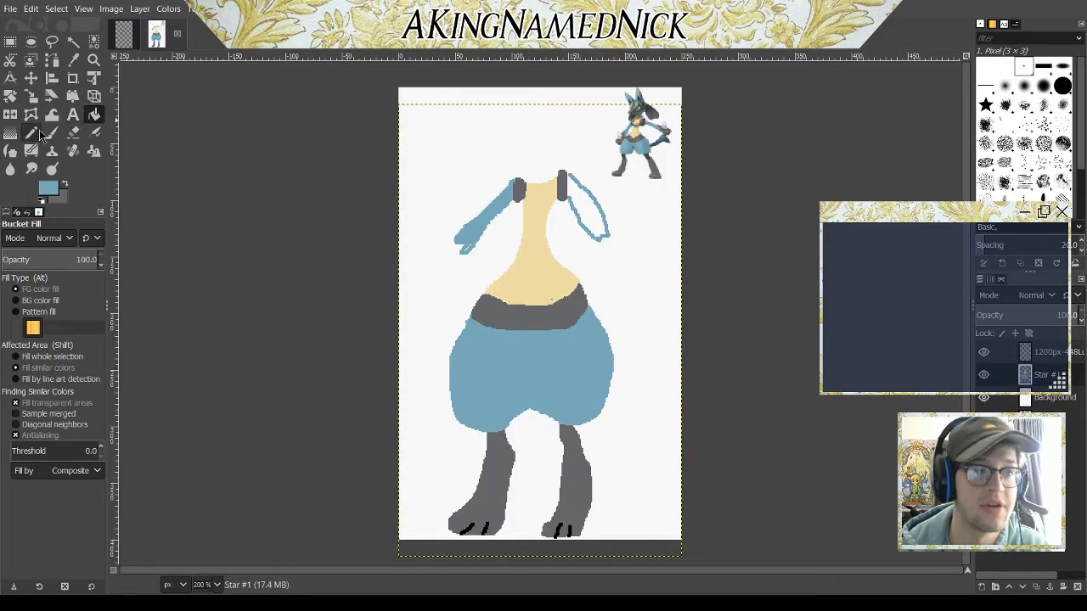
click(32, 133)
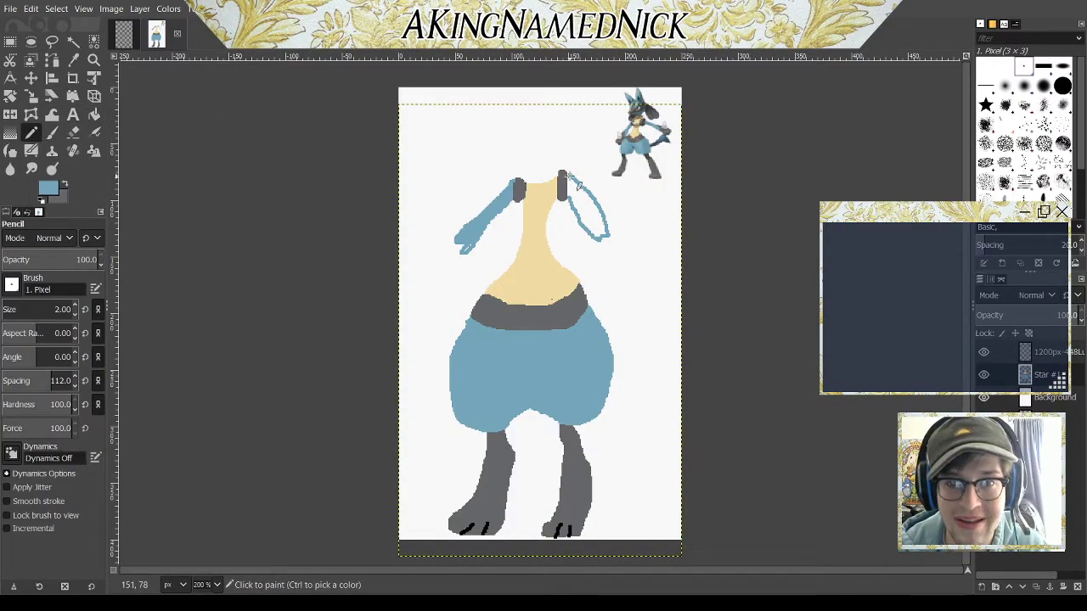
Step: Close the right arm outline and fill it and its leftover gaps solid blue
drag(567, 174, 579, 207)
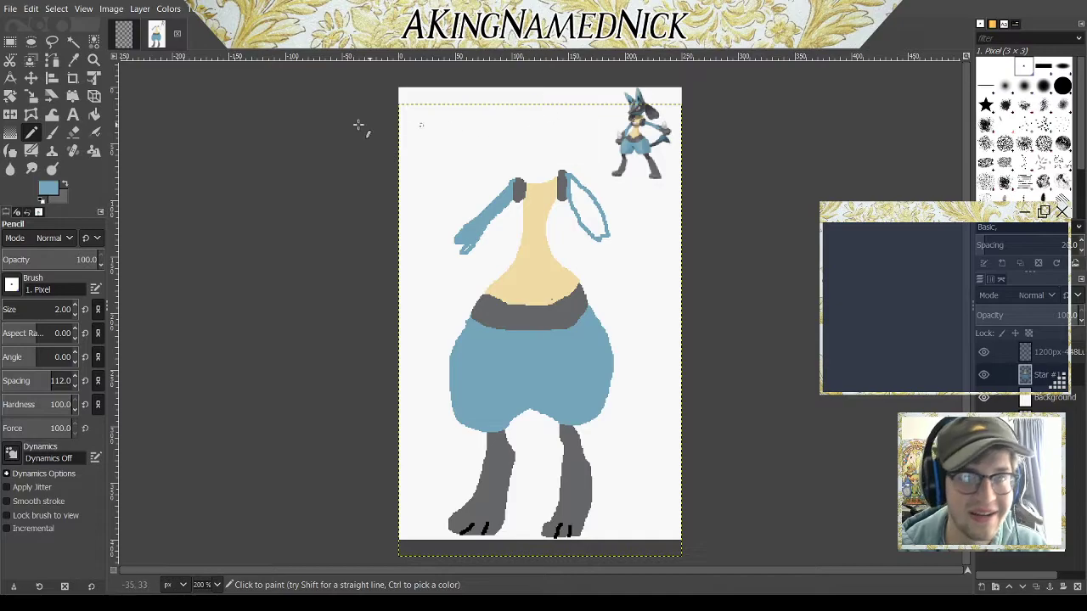
click(94, 113)
click(584, 204)
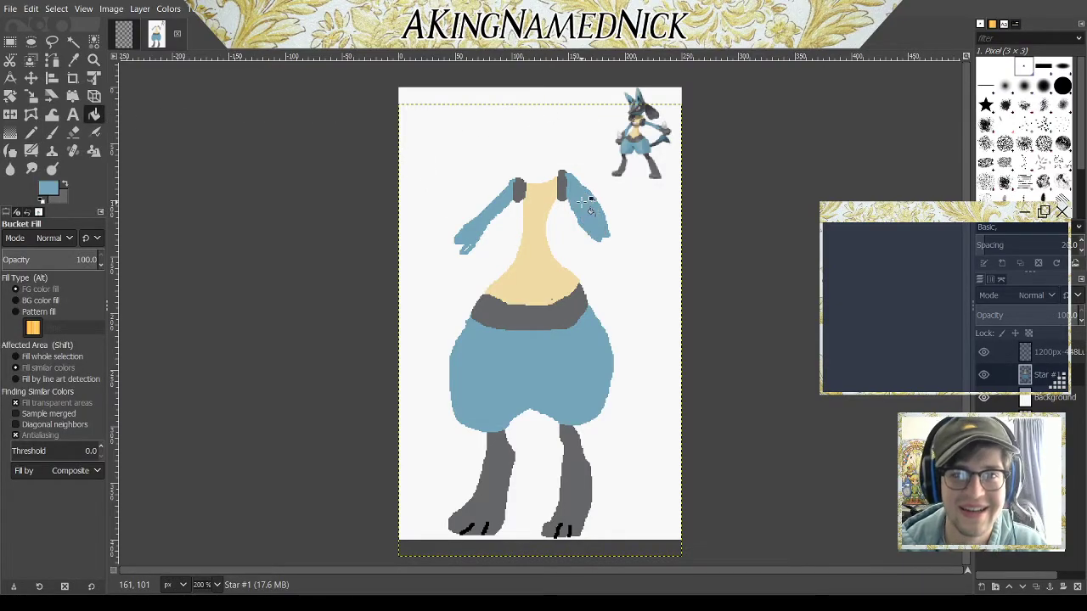
click(463, 242)
click(31, 132)
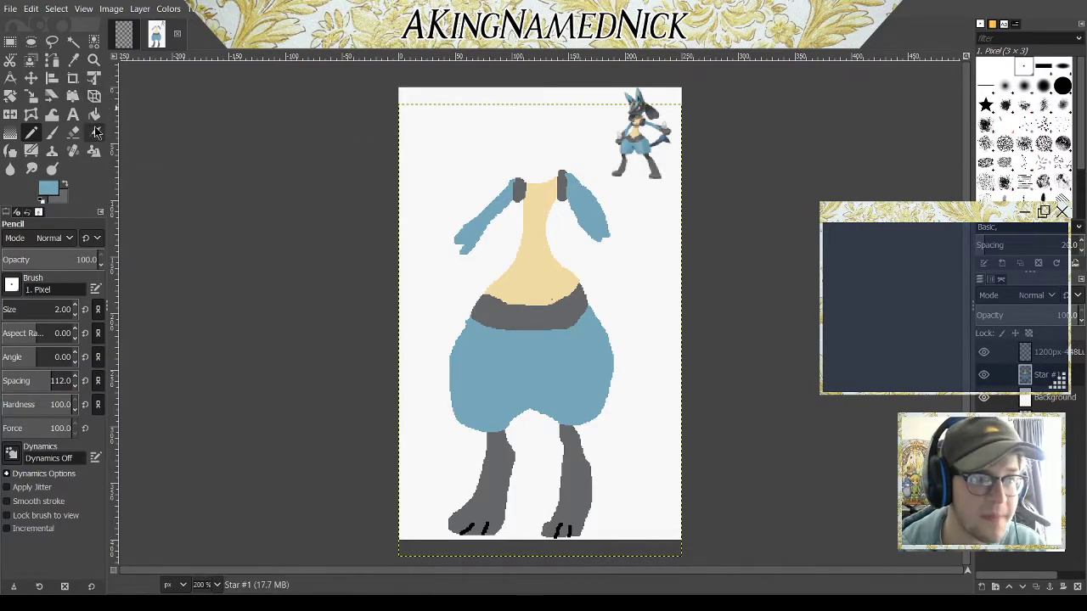
Step: In dark grey, thicken the right shoulder spike and begin a hand outline on the left arm
click(64, 183)
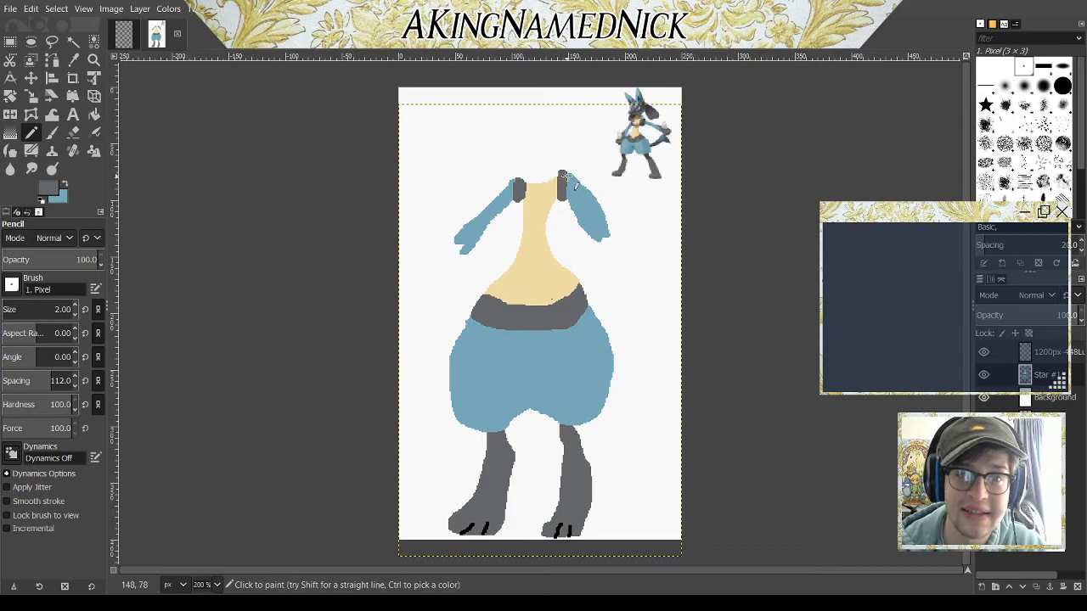
drag(563, 177, 567, 197)
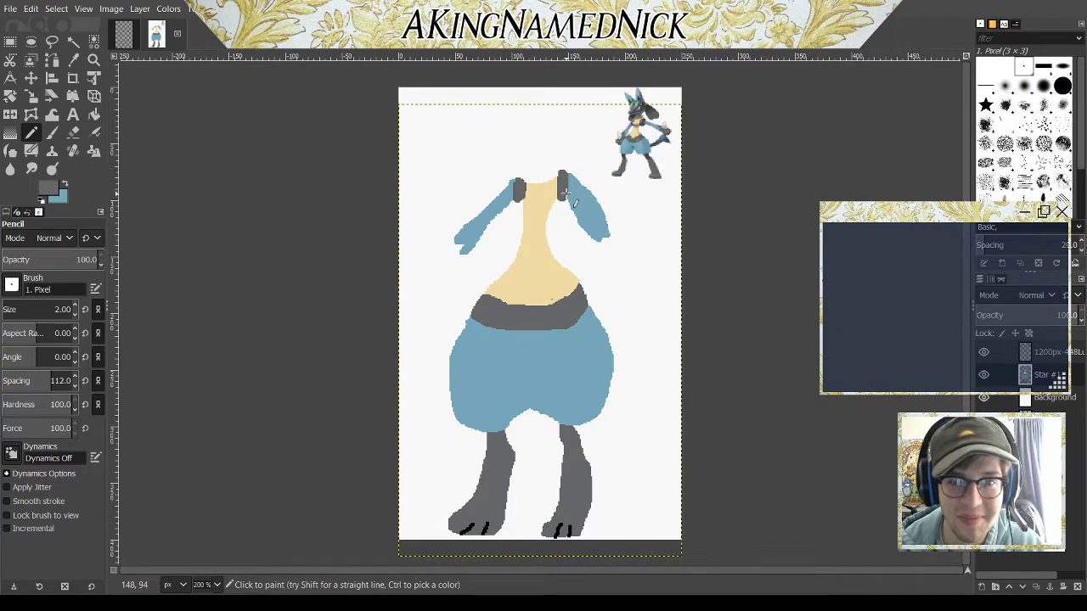
drag(564, 196, 567, 178)
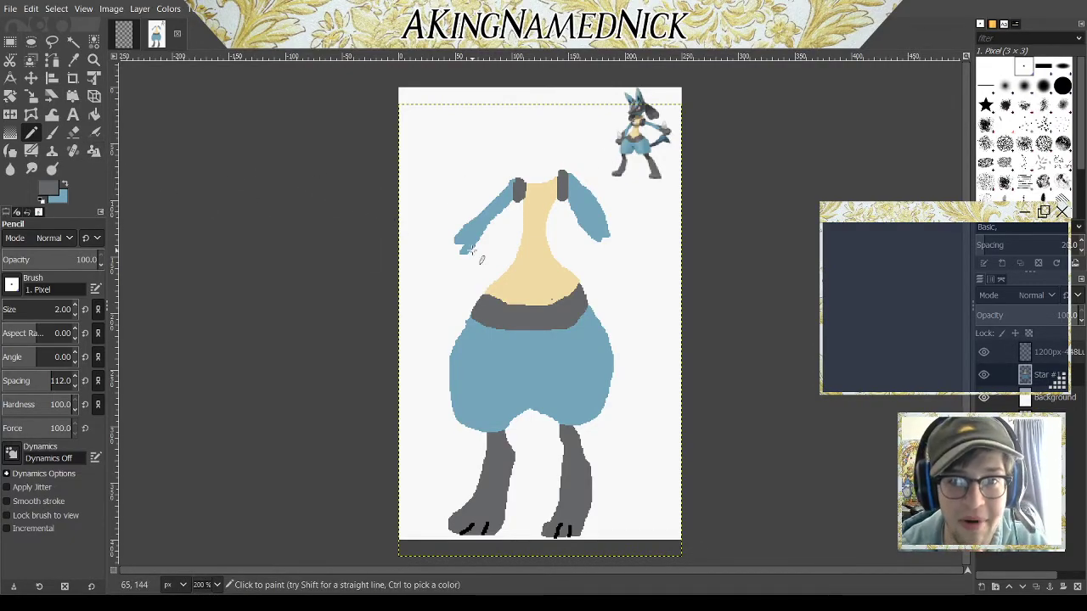
drag(455, 240, 474, 240)
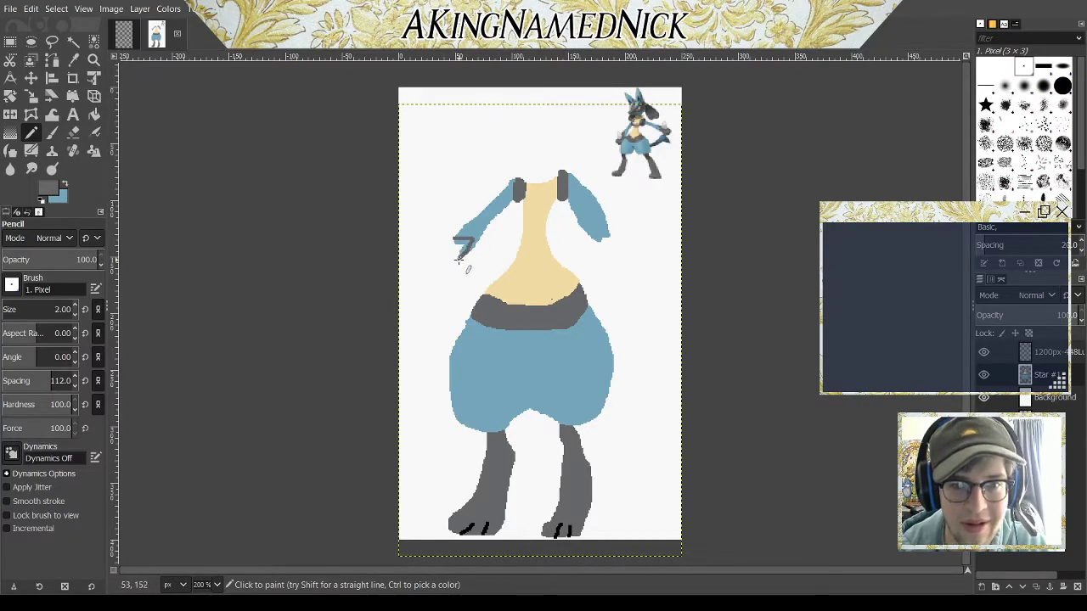
Step: Finish the left hand outline and fill it dark grey
drag(450, 266, 443, 261)
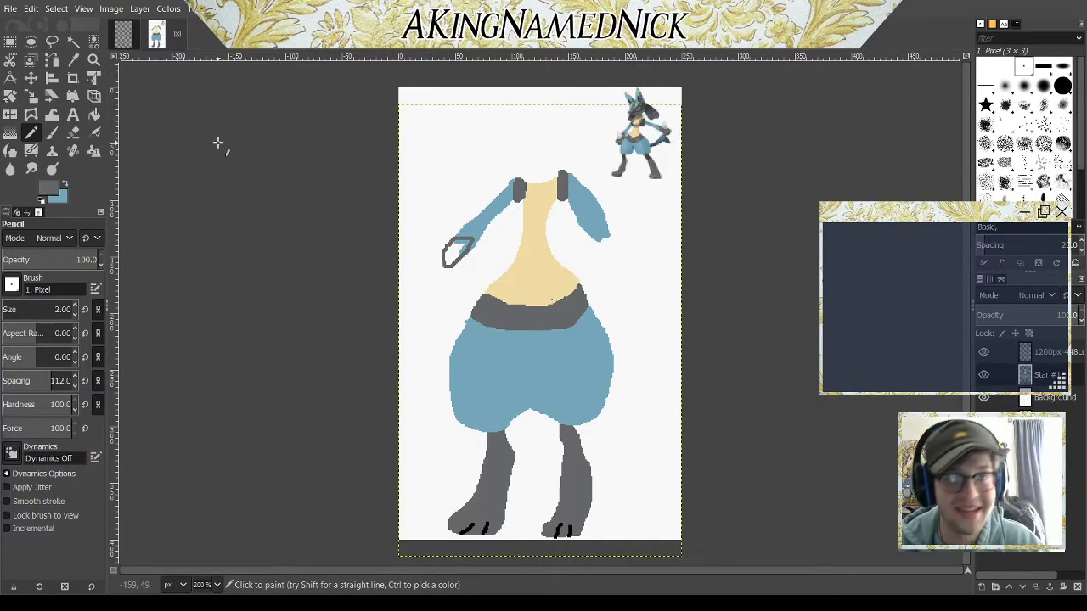
click(94, 113)
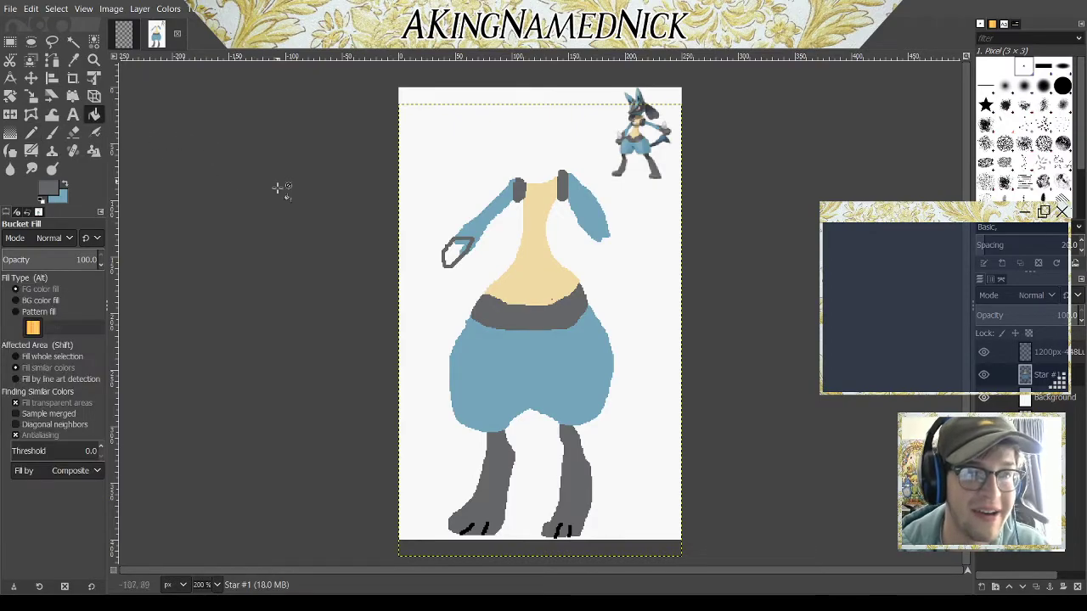
click(459, 255)
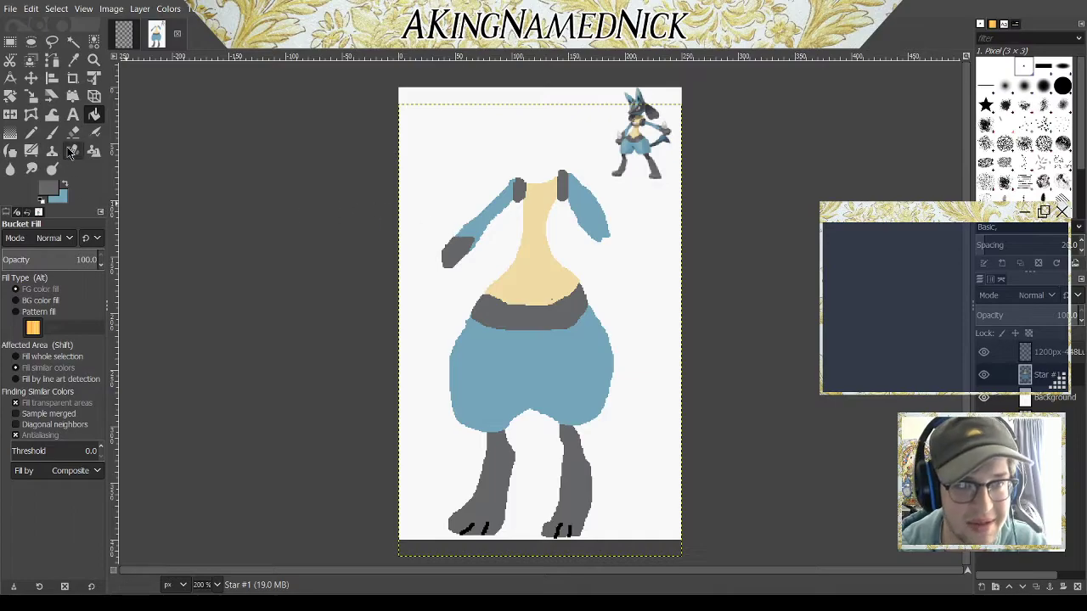
click(32, 135)
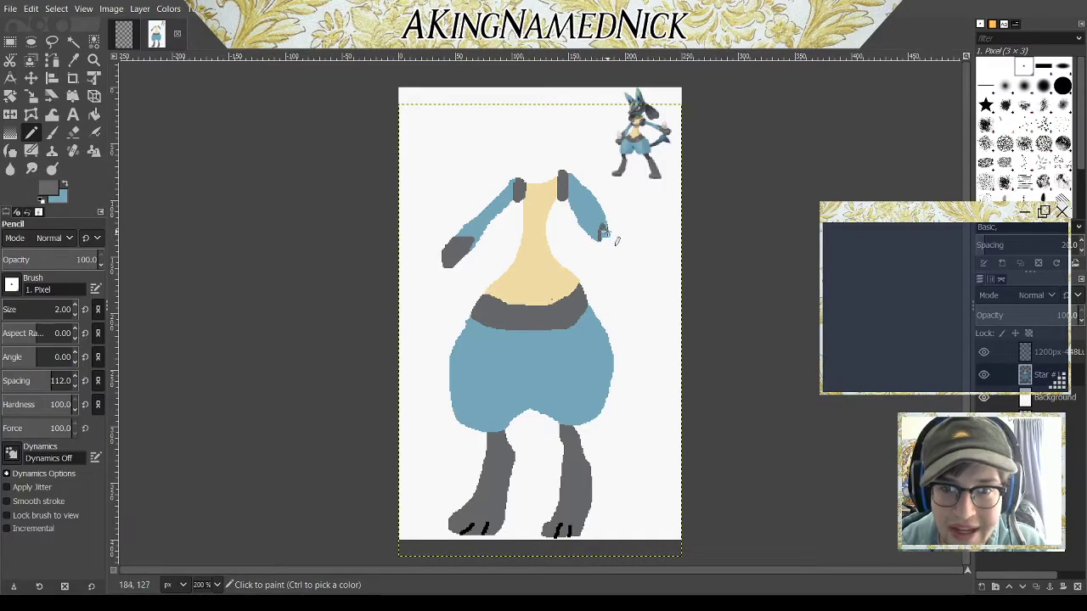
Step: Outline the right hand and fill it dark grey, redrawing and refilling after an undo
drag(614, 245, 605, 255)
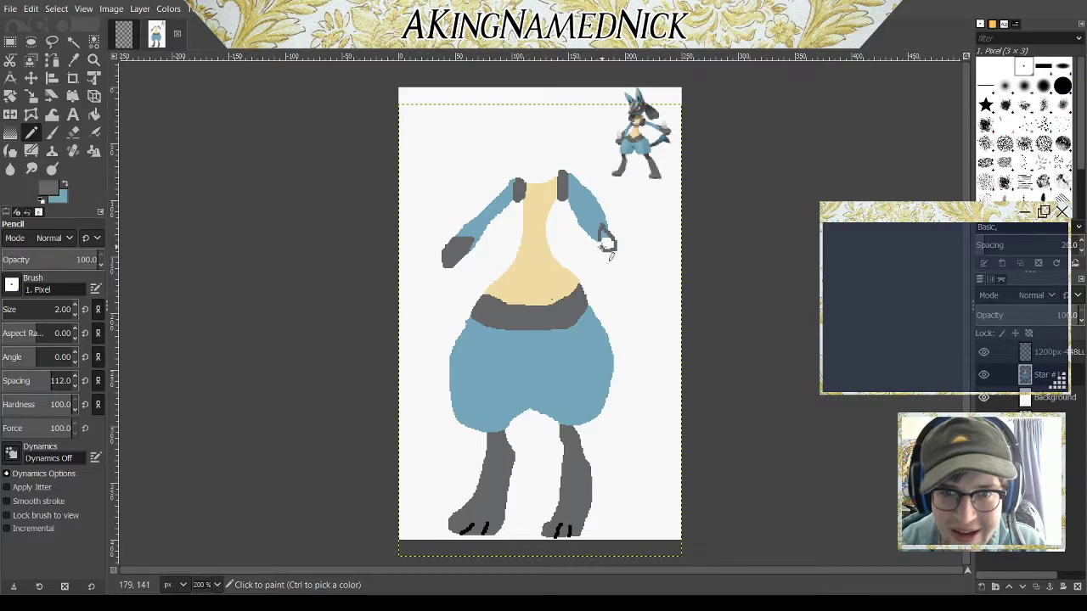
click(94, 114)
click(605, 239)
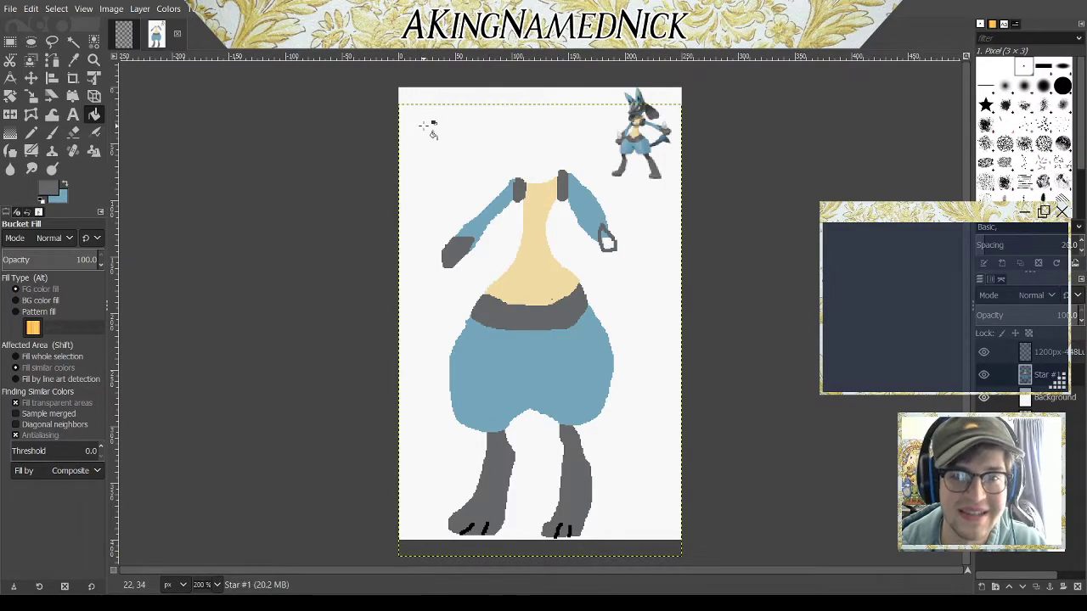
key(ctrl+z)
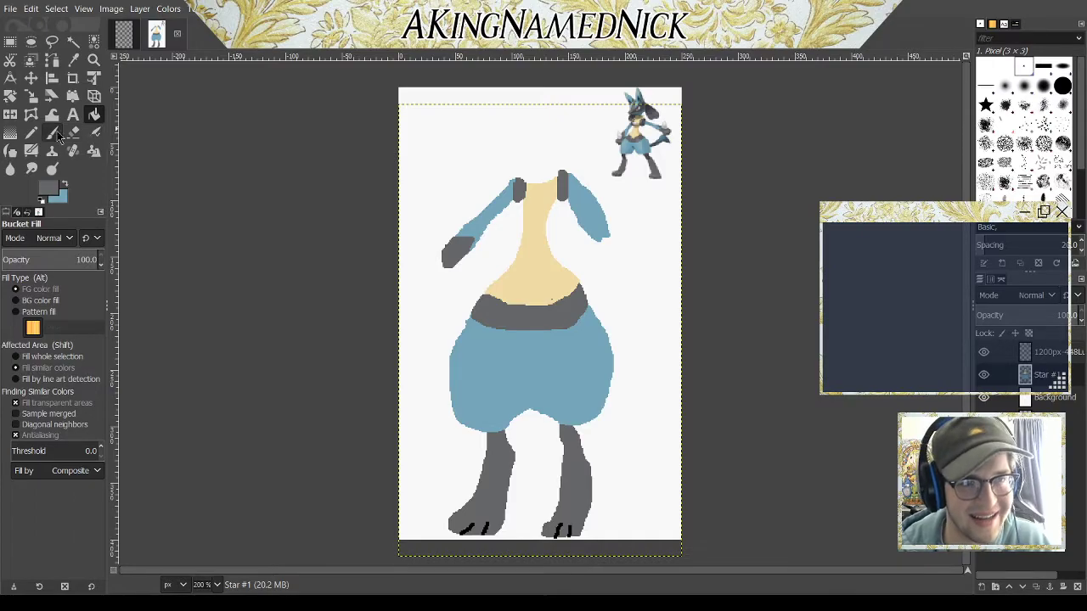
click(31, 132)
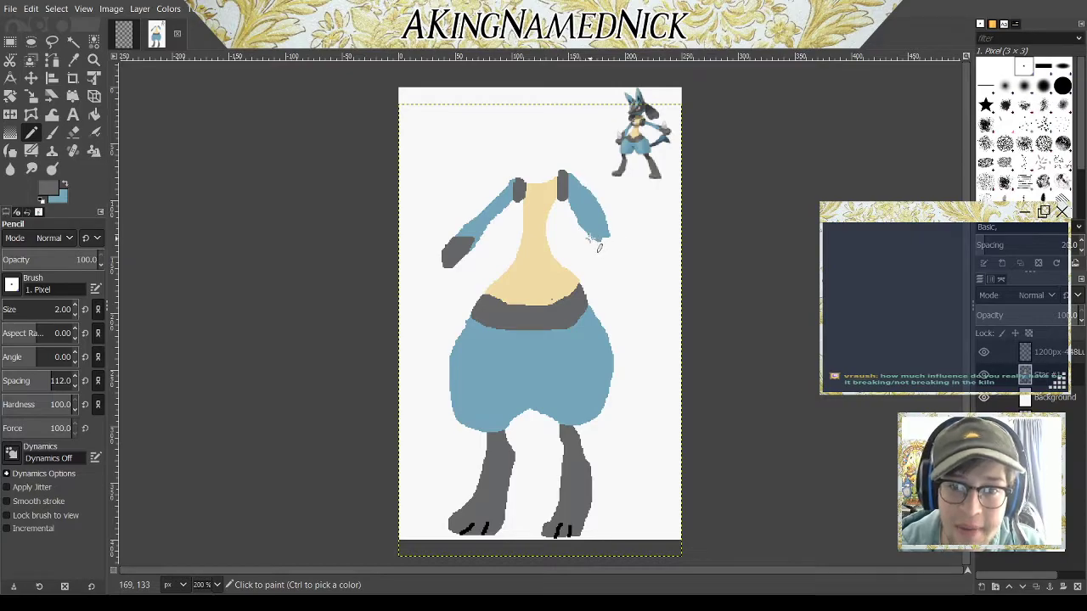
mouse_move(593, 240)
mouse_down()
mouse_move(613, 262)
mouse_move(611, 242)
mouse_up()
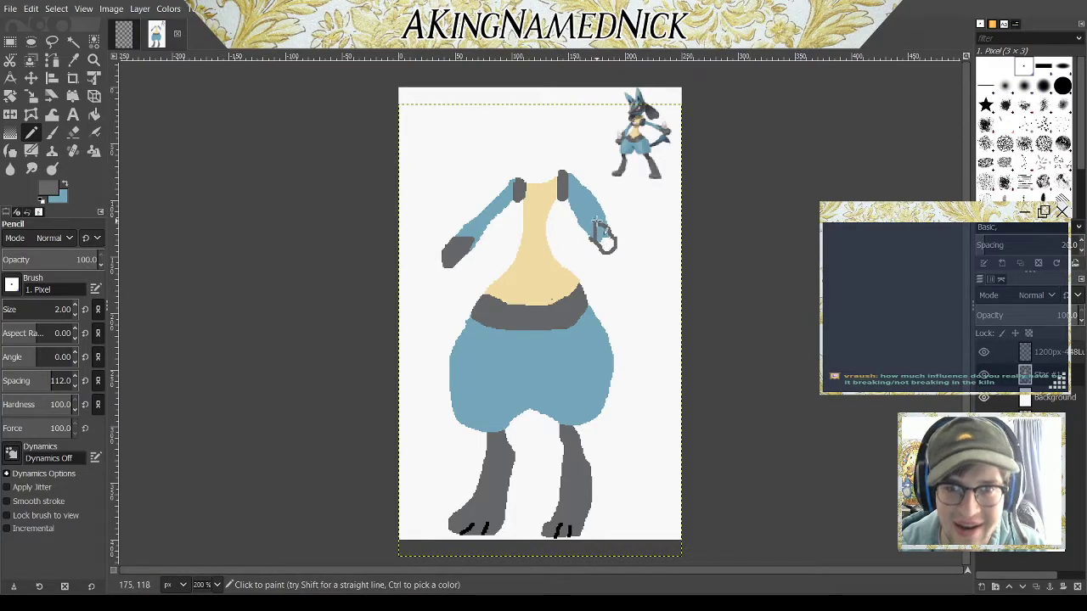
click(94, 114)
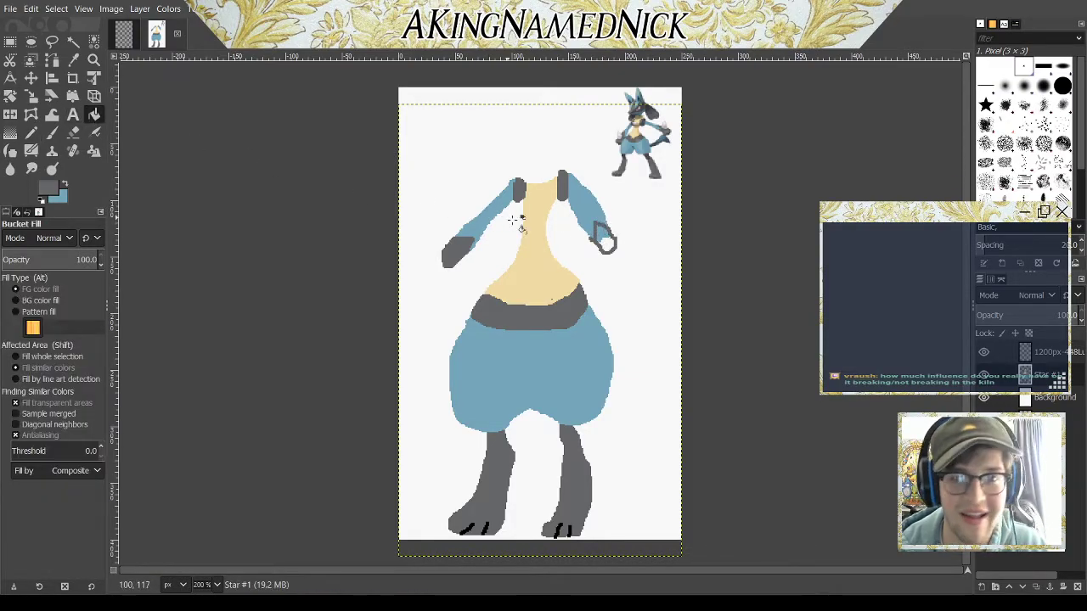
click(603, 243)
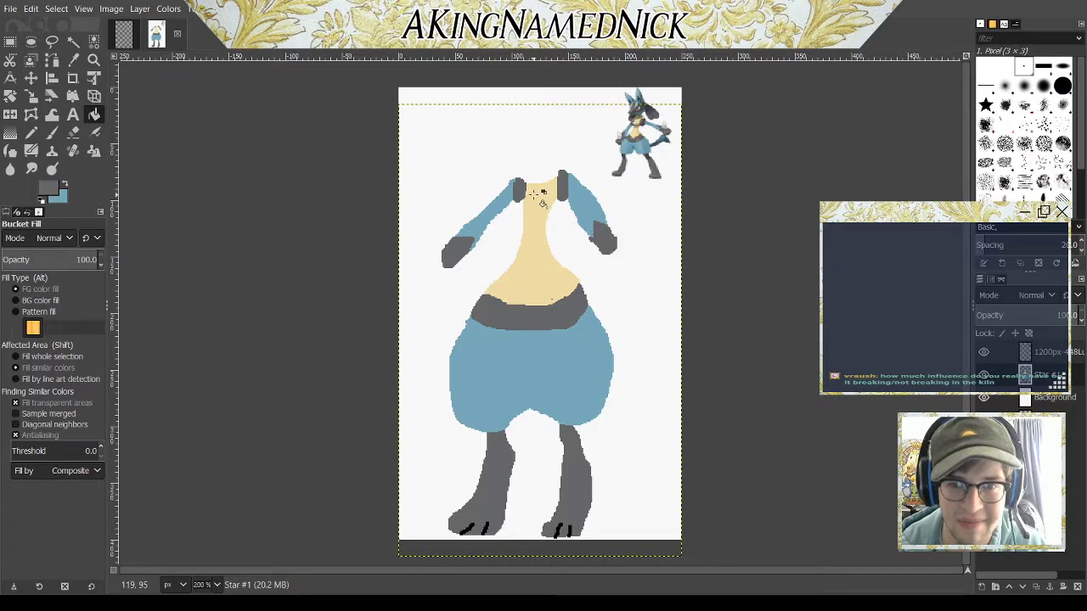
click(32, 136)
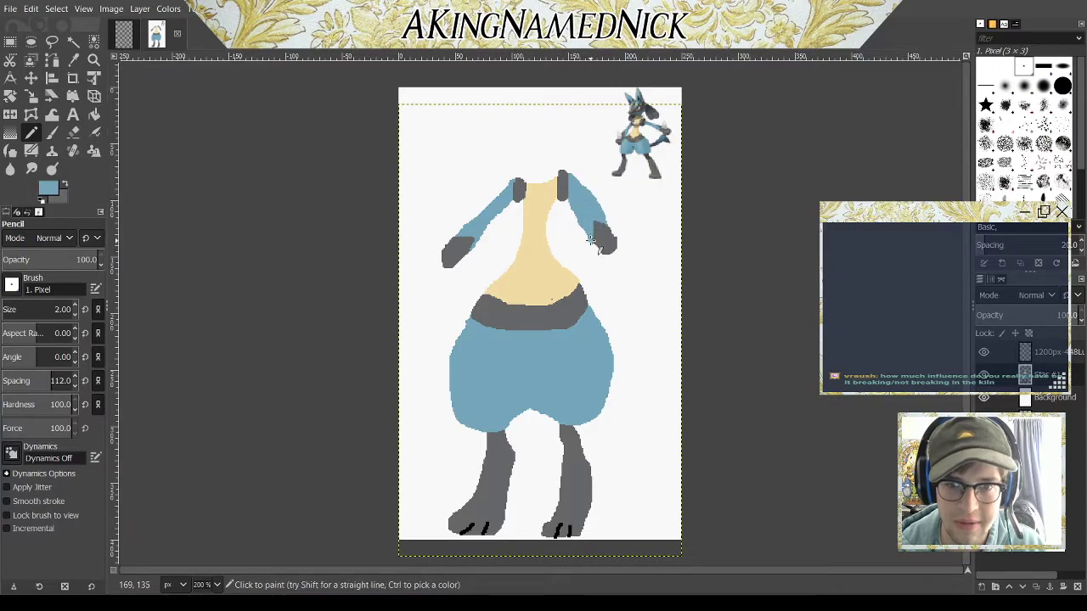
Step: Refine both grey hands with 1 px and 2 px pencil strokes, switching to black, then blue
drag(592, 241, 590, 229)
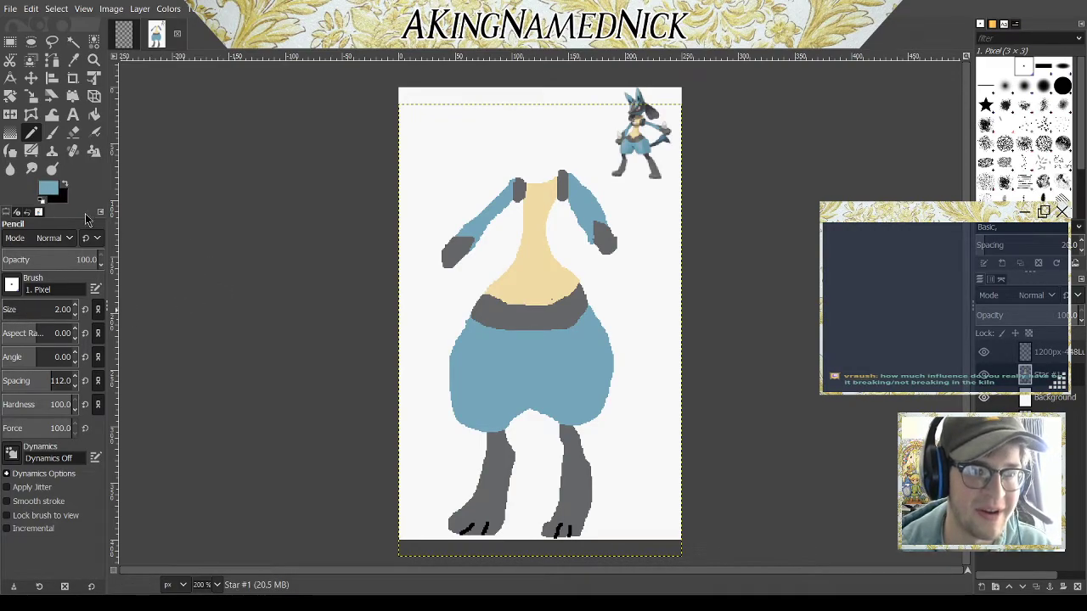
click(74, 314)
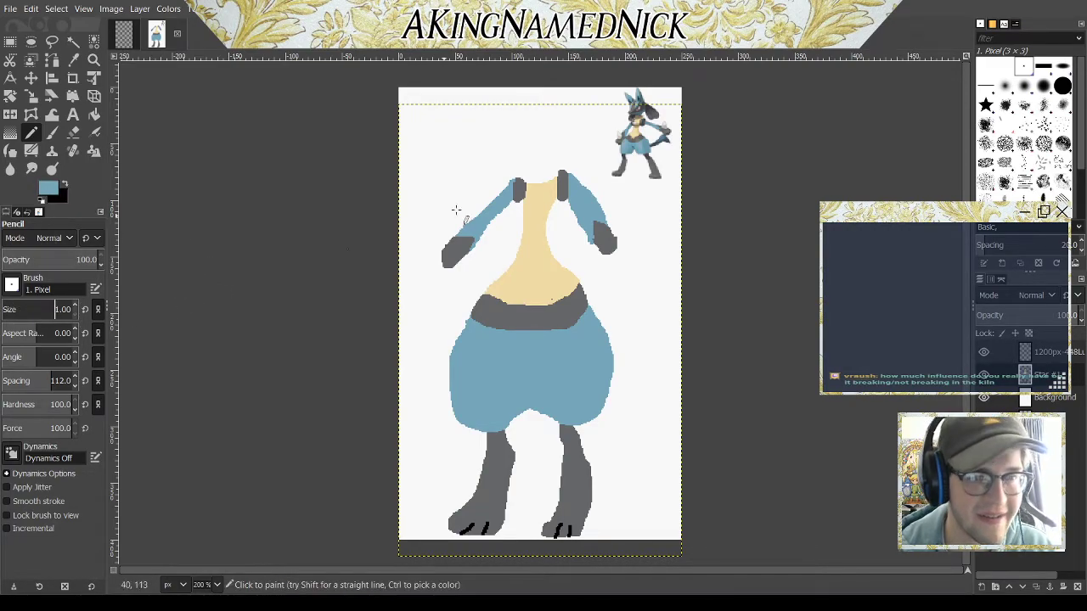
mouse_move(451, 269)
mouse_down()
mouse_move(441, 255)
mouse_move(460, 270)
mouse_up()
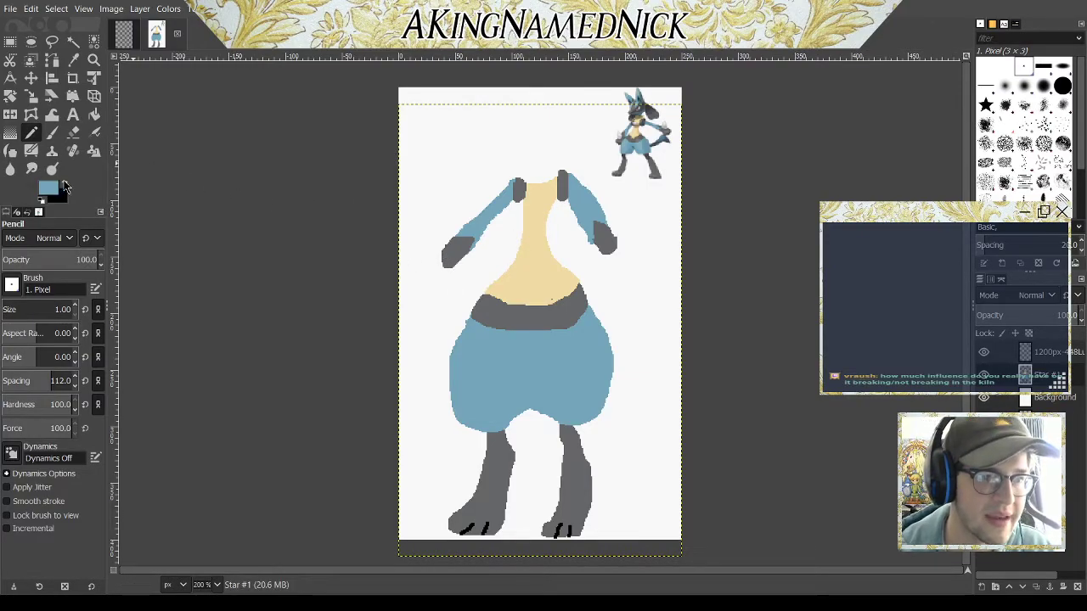
click(74, 306)
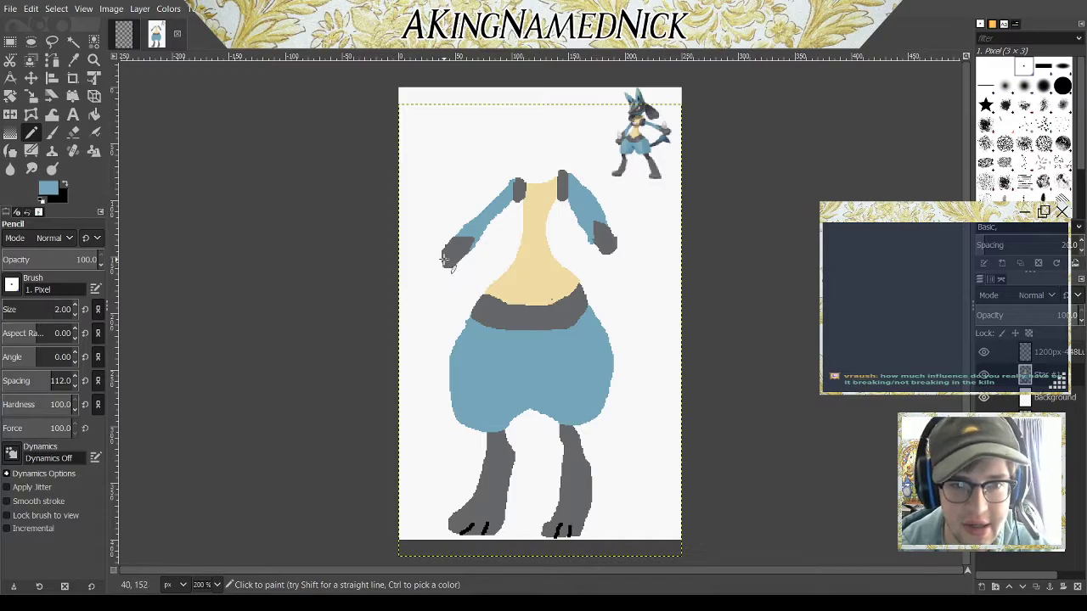
drag(442, 255, 458, 268)
key(x)
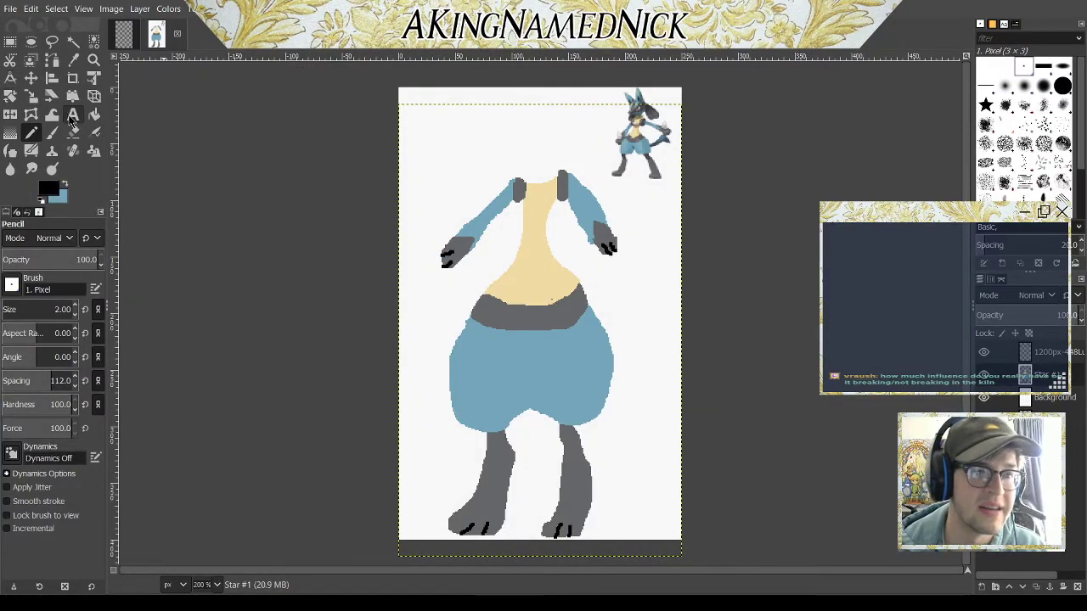
click(63, 181)
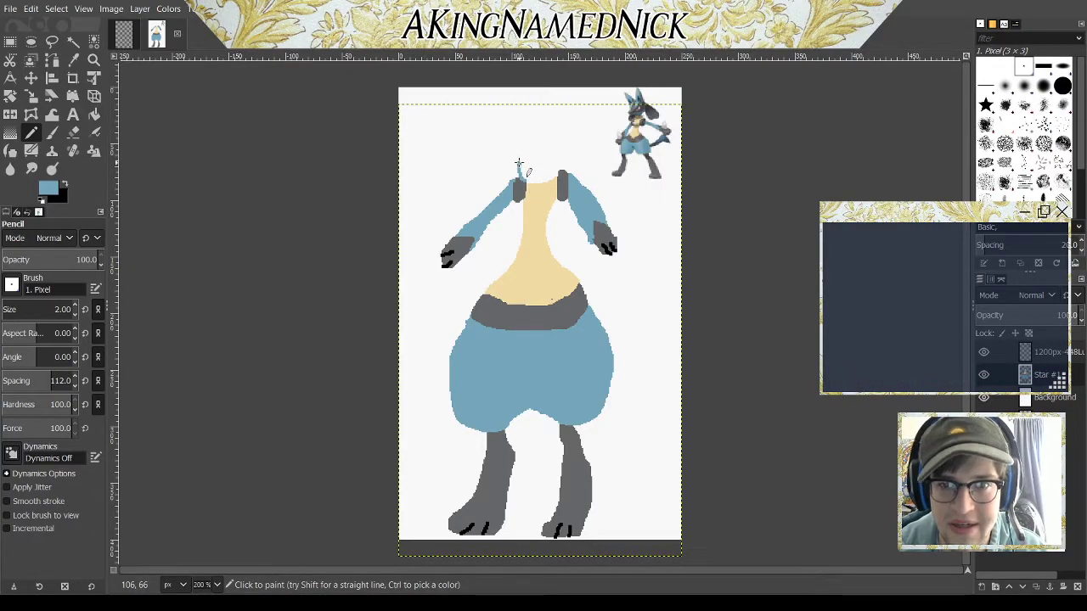
Step: Outline a head base above the collar, fill it blue, and make dark grey active again
drag(522, 166, 533, 169)
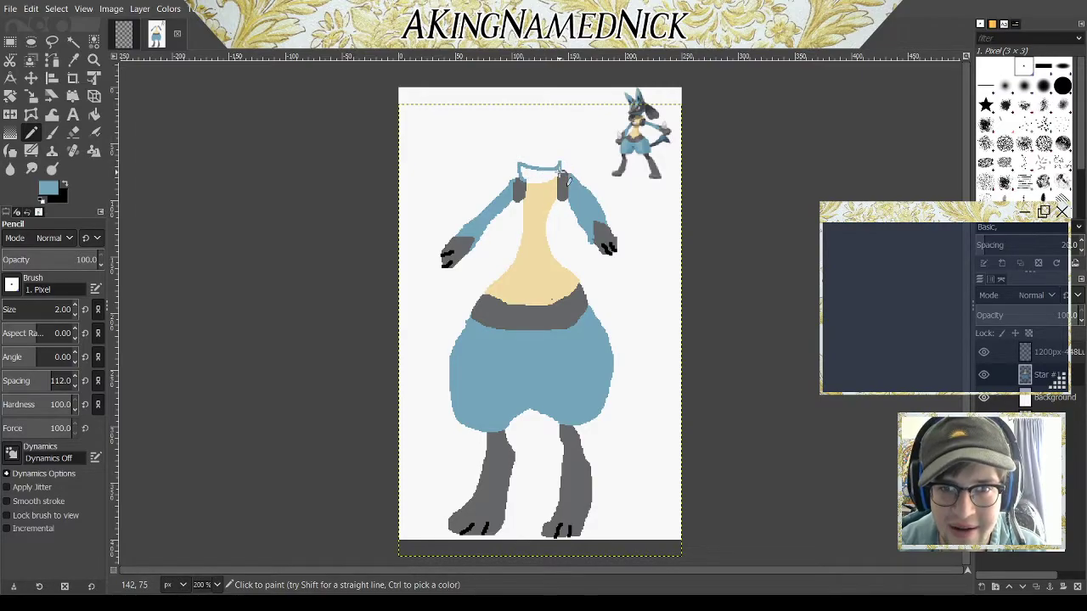
click(95, 116)
click(540, 174)
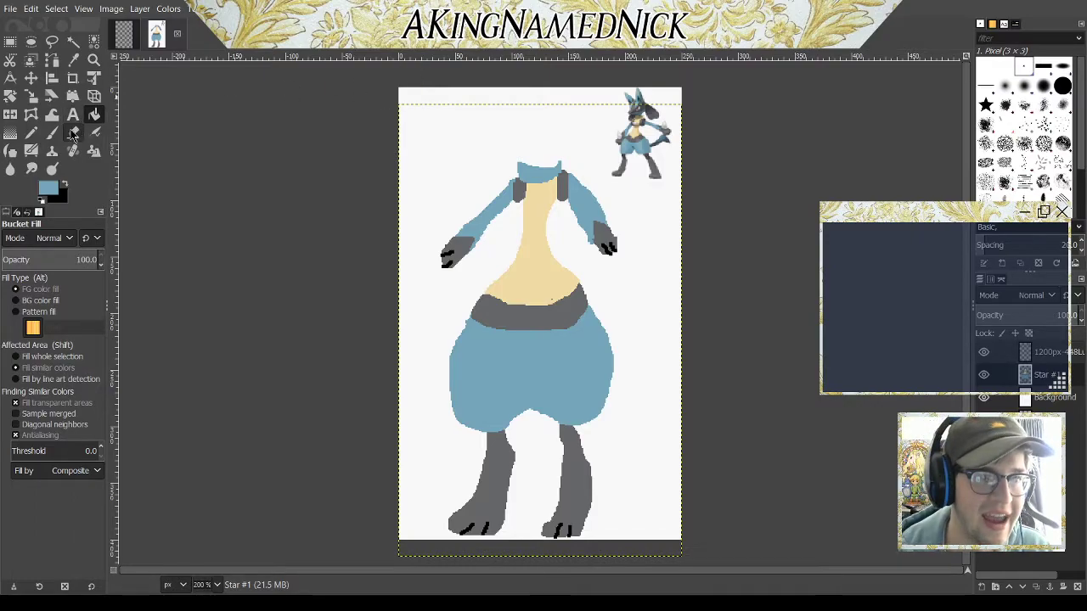
click(31, 133)
click(64, 184)
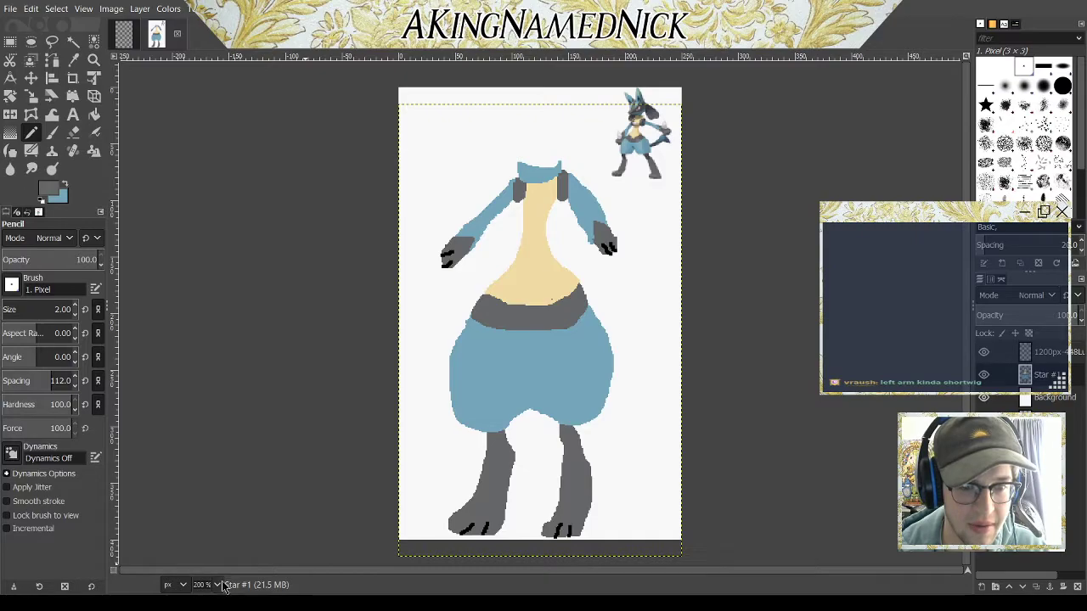
scroll(204, 456, up, 4)
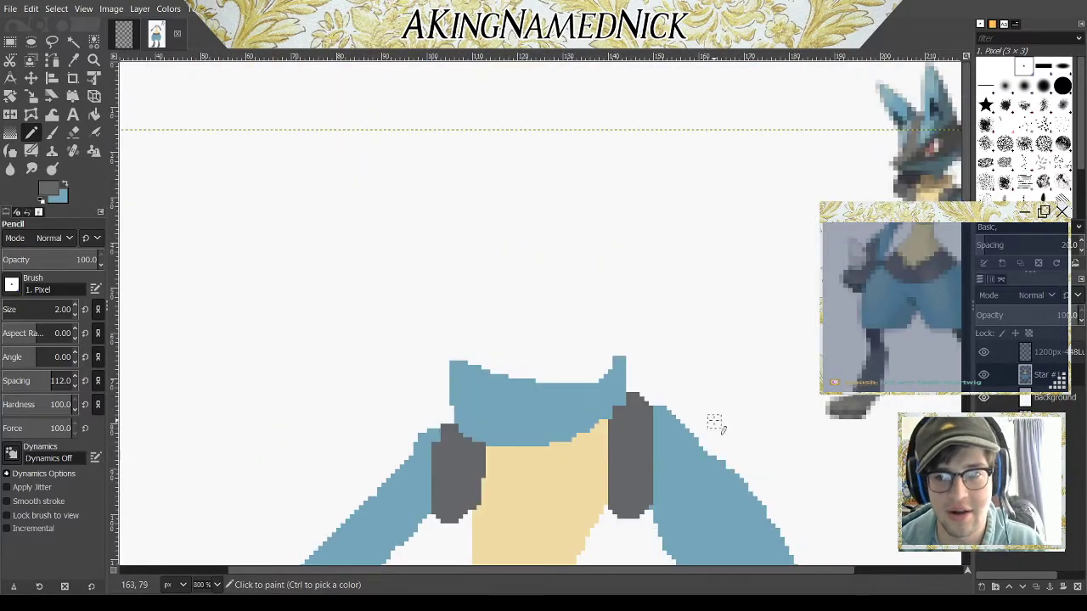
scroll(715, 422, right, 4)
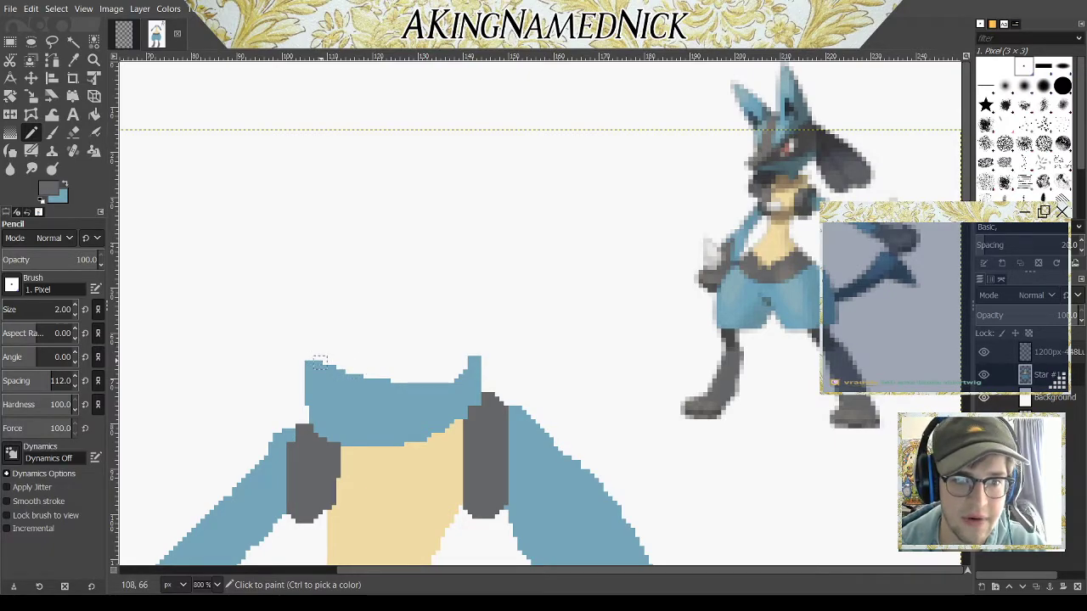
Step: Outline the grey face mask with its long snout and upward point
drag(322, 364, 259, 377)
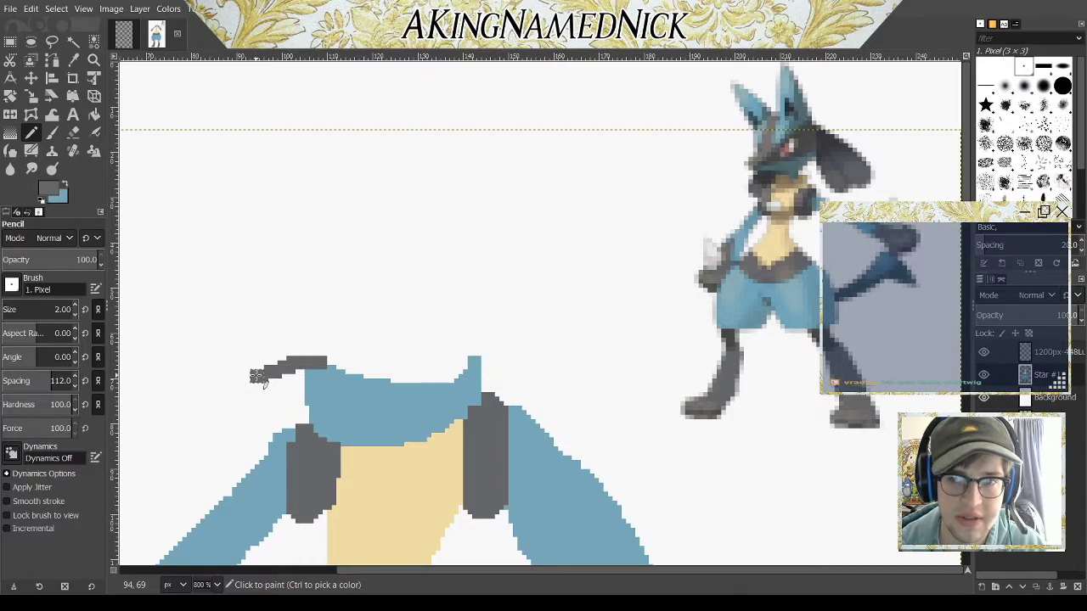
mouse_move(257, 377)
mouse_down()
mouse_move(244, 380)
mouse_move(344, 327)
mouse_move(407, 213)
mouse_up()
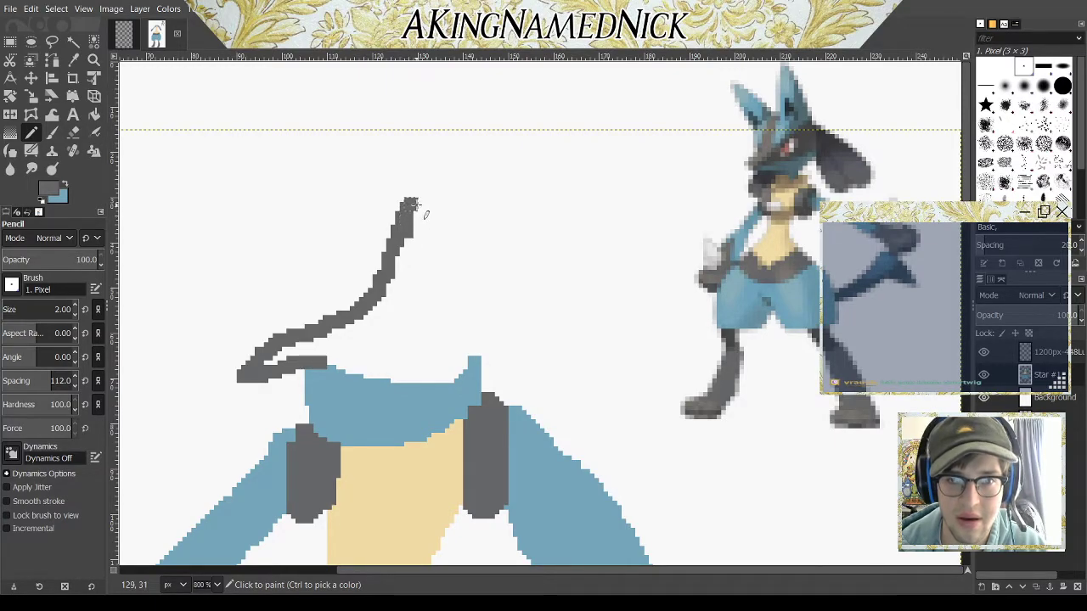
mouse_move(425, 219)
mouse_down()
mouse_move(425, 297)
mouse_move(508, 265)
mouse_move(531, 323)
mouse_move(450, 387)
mouse_move(417, 392)
mouse_move(318, 365)
mouse_up()
Step: Bucket-fill the mask solid grey, including a leftover white gap, then switch to blue
click(95, 114)
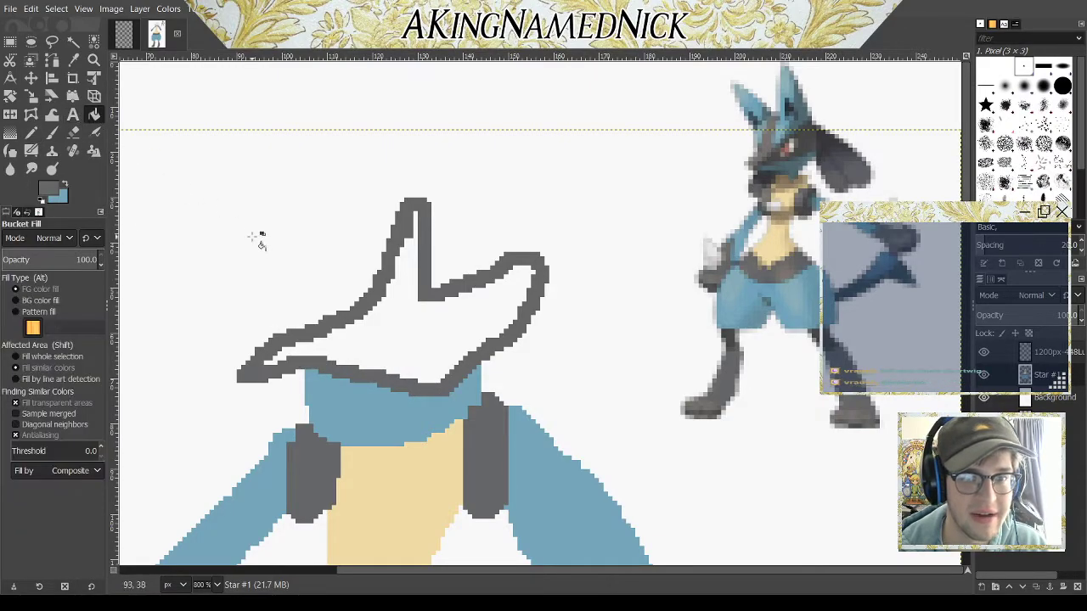
click(387, 339)
click(424, 263)
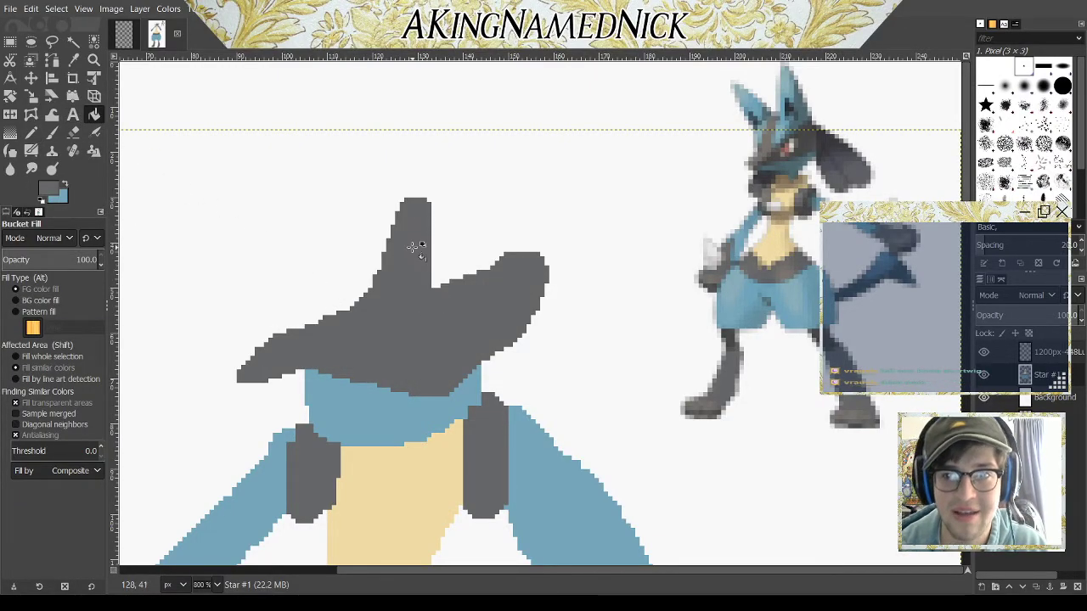
click(64, 184)
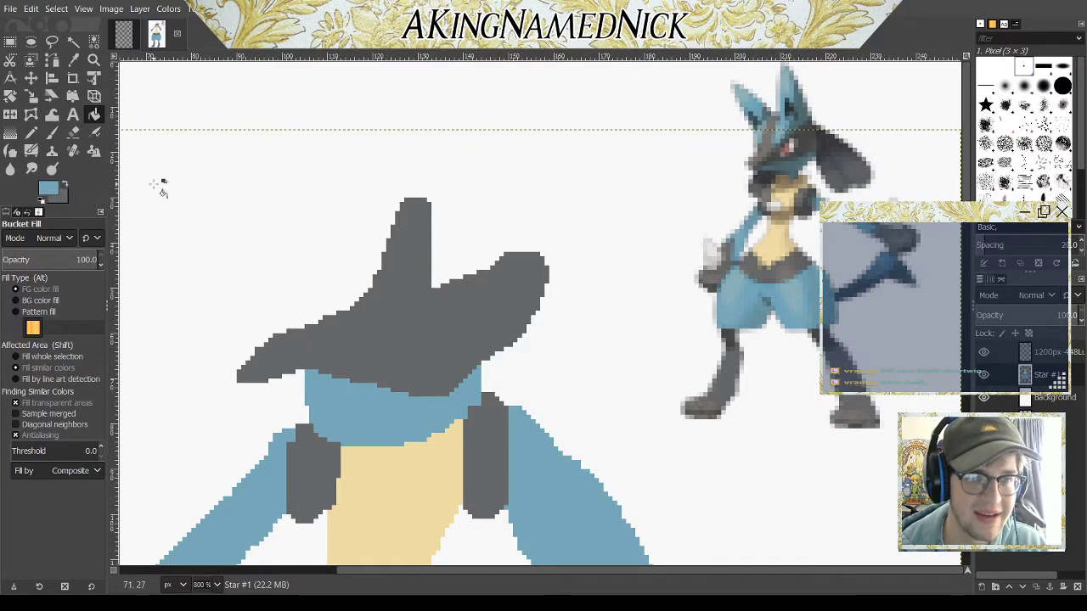
Step: Pencil the left and right sides of the rounded head in blue
click(31, 132)
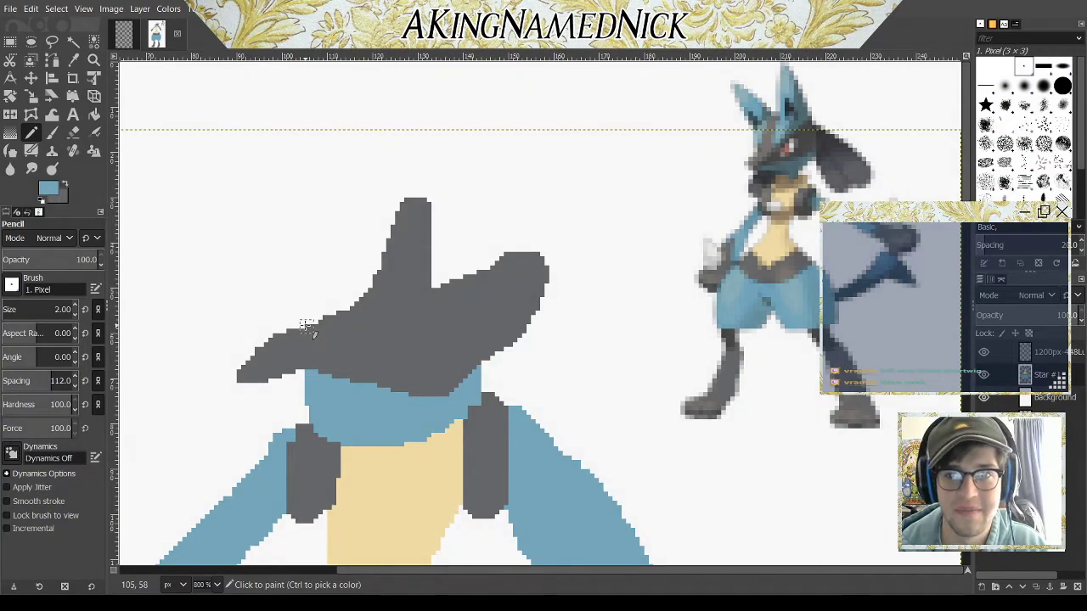
mouse_move(306, 327)
mouse_down()
mouse_move(325, 211)
mouse_move(406, 188)
mouse_move(519, 205)
mouse_move(551, 262)
mouse_up()
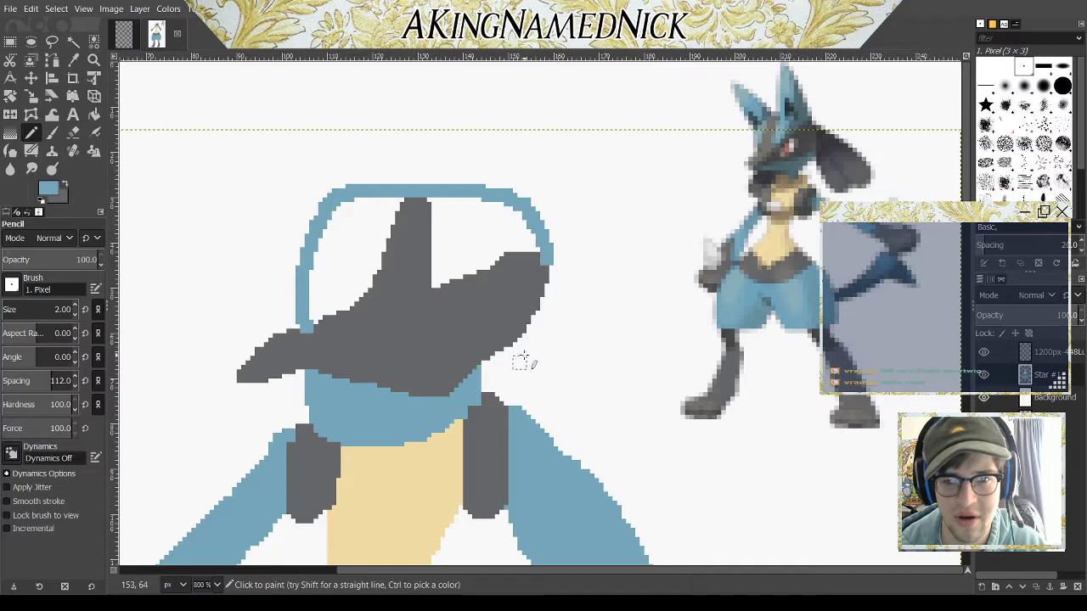
drag(544, 304, 498, 389)
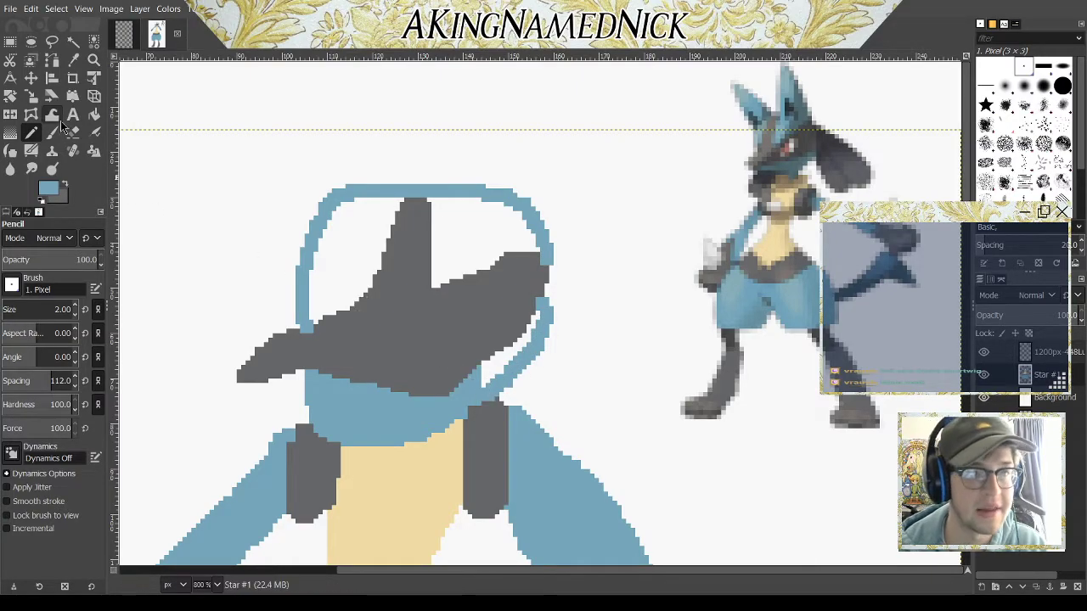
Step: Fill the head's enclosed white regions solid blue
click(94, 113)
click(509, 380)
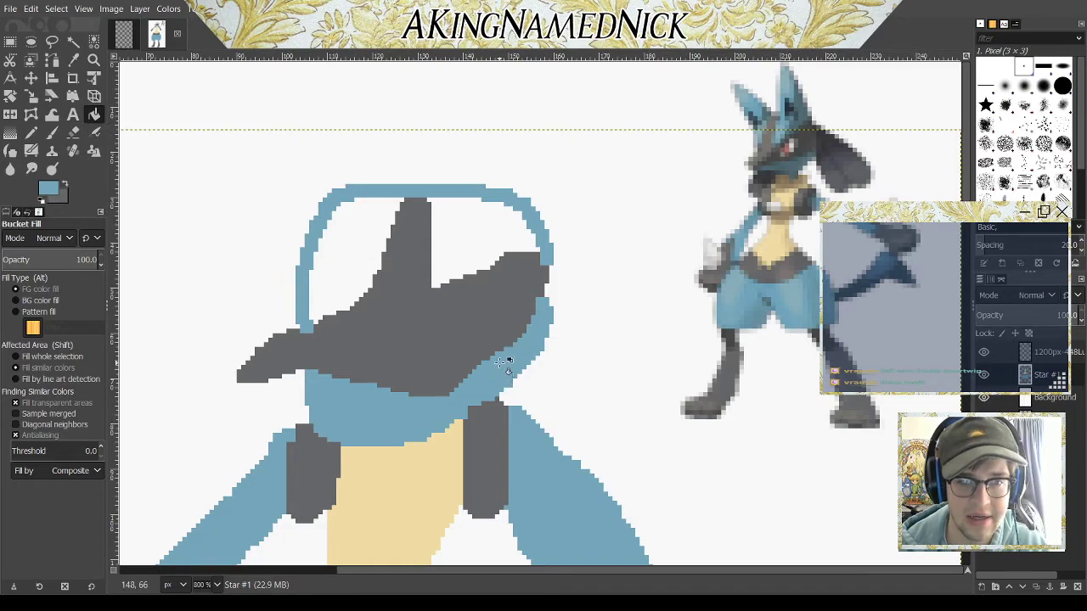
click(448, 231)
click(370, 245)
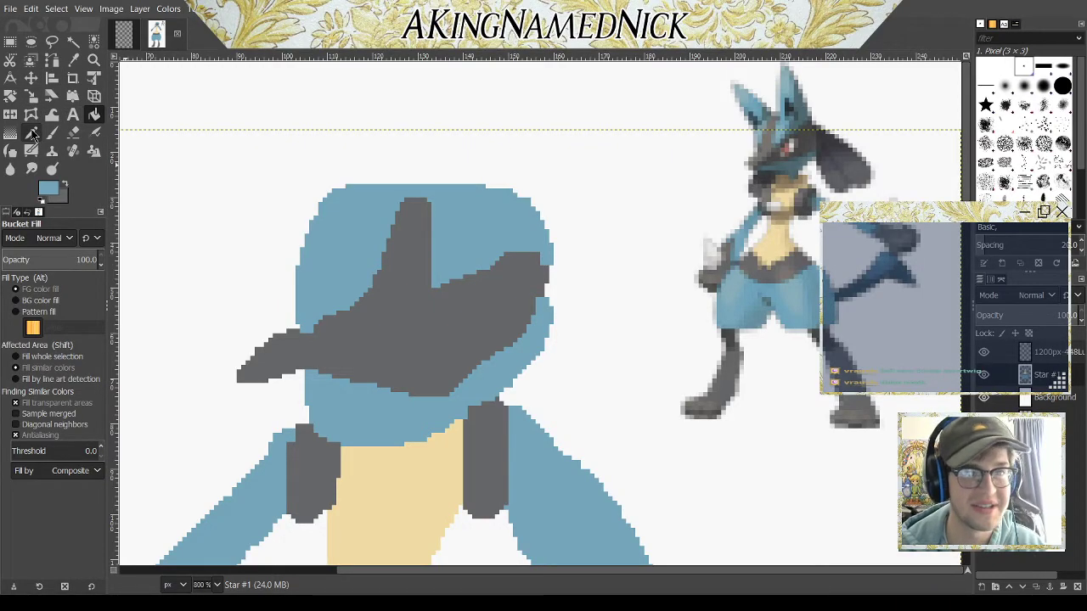
click(31, 132)
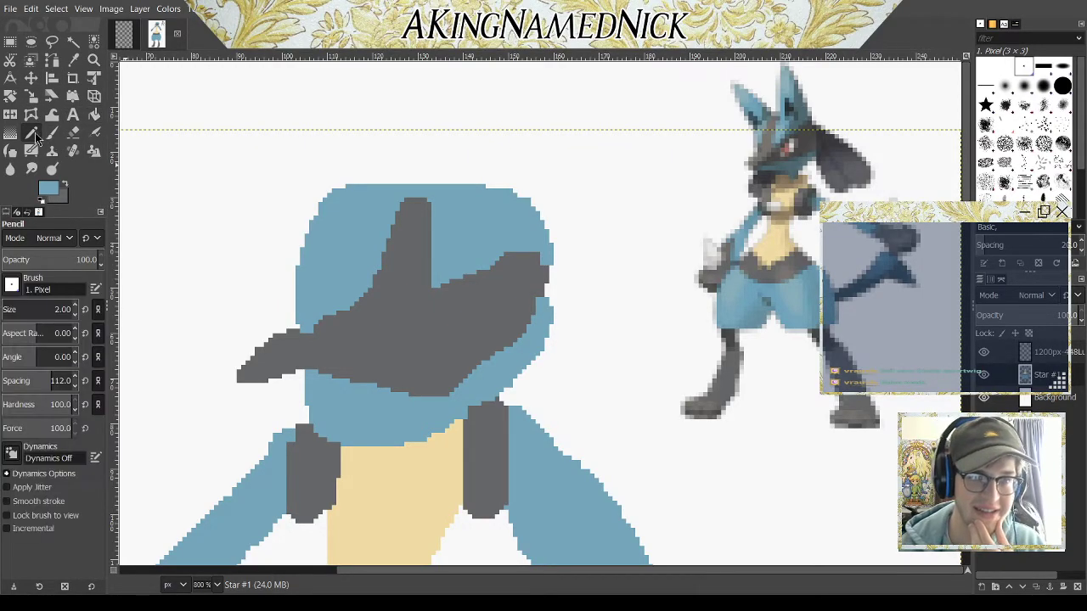
Step: Paint the white of the eye in white and pencil the left ear outline
key(d)
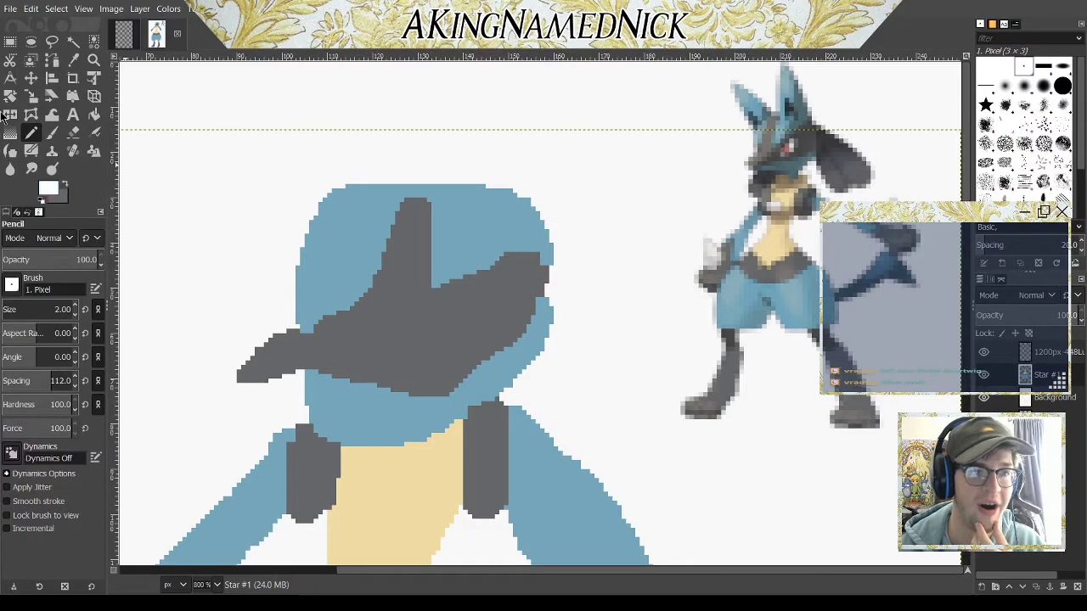
key(x)
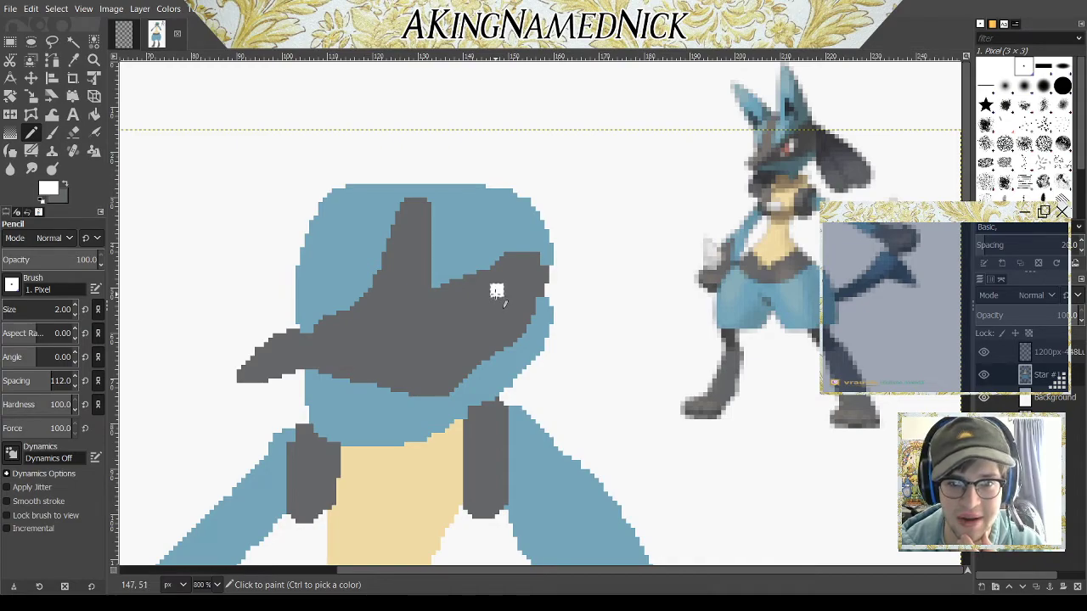
drag(496, 291, 481, 316)
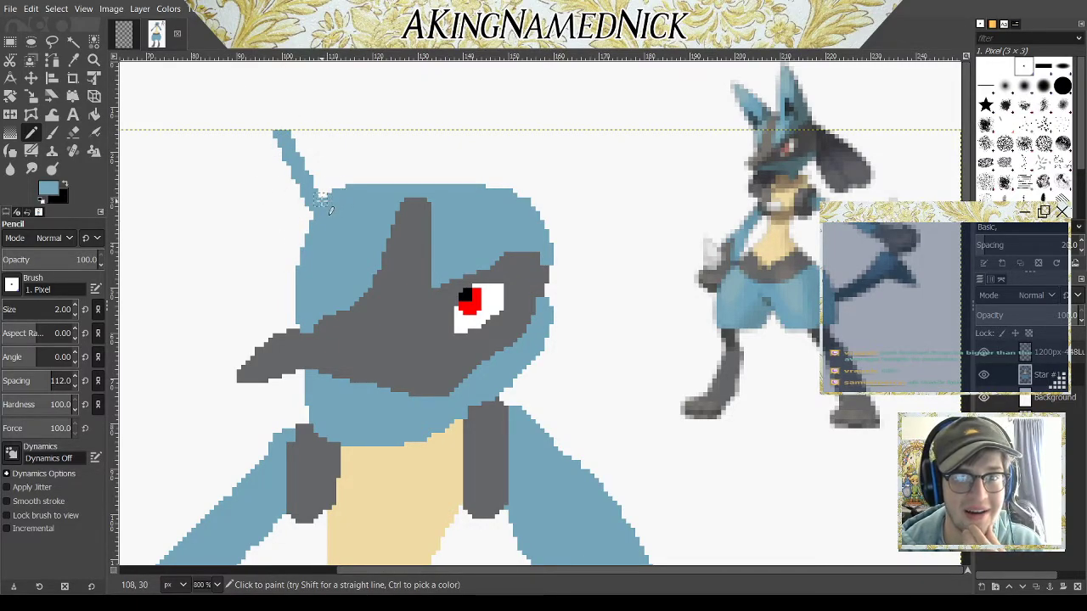
drag(289, 134, 366, 180)
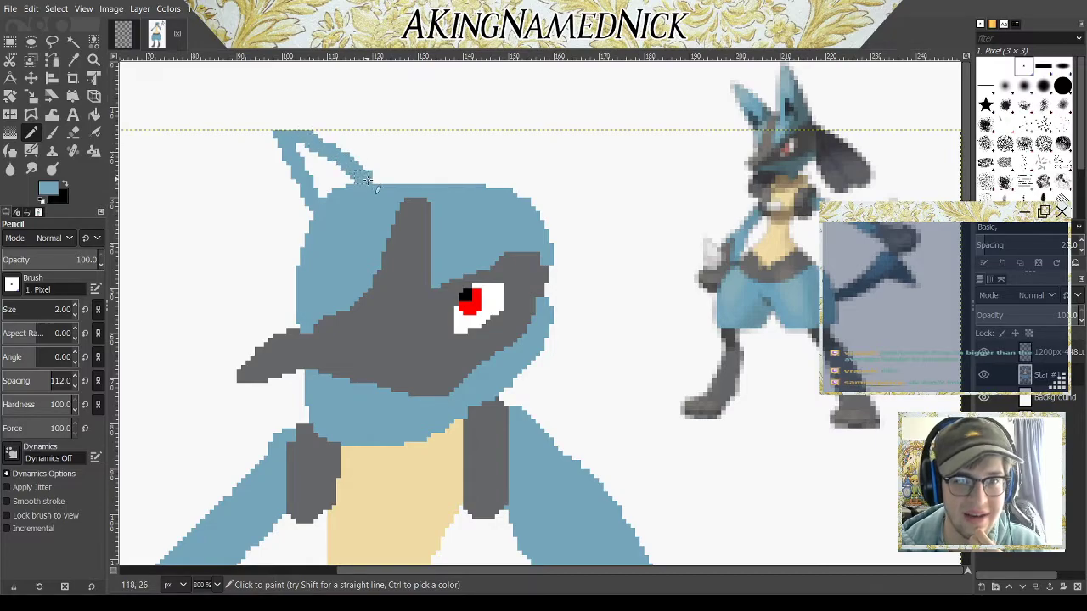
Step: Outline the right ear and fill both ears solid blue
mouse_move(501, 193)
mouse_down()
mouse_move(650, 135)
mouse_move(560, 251)
mouse_up()
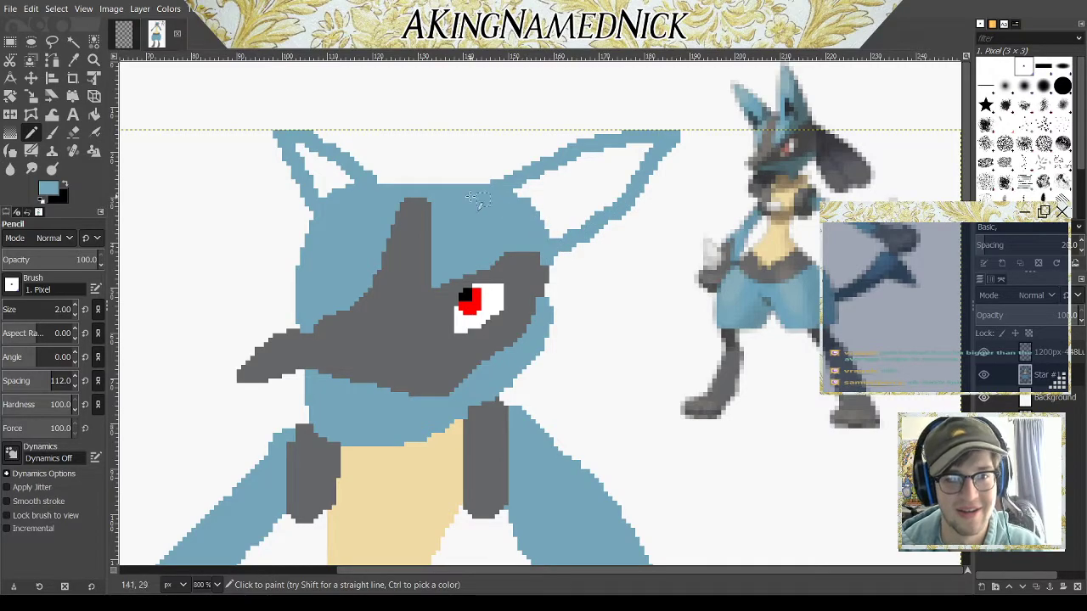
click(94, 115)
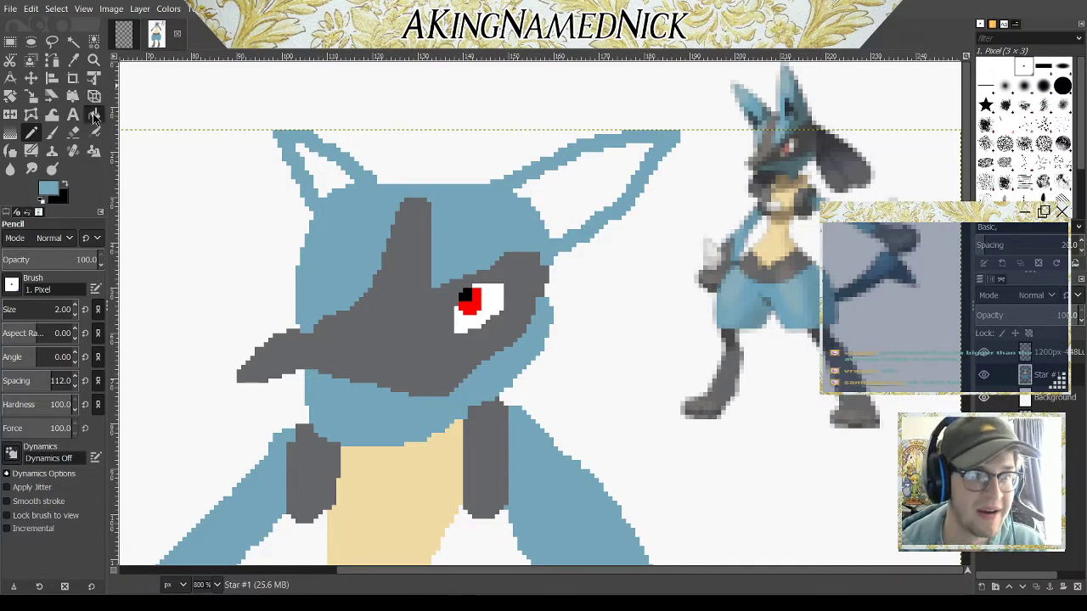
click(331, 161)
click(568, 183)
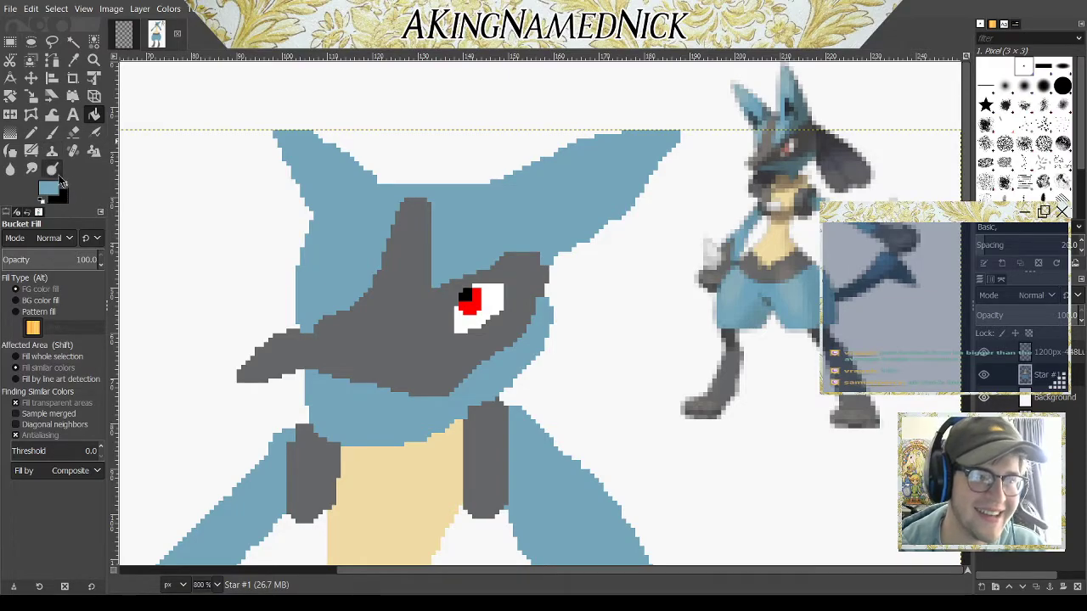
Step: Add black inner-ear markings, then pick a grey drawing colour
click(43, 200)
click(30, 130)
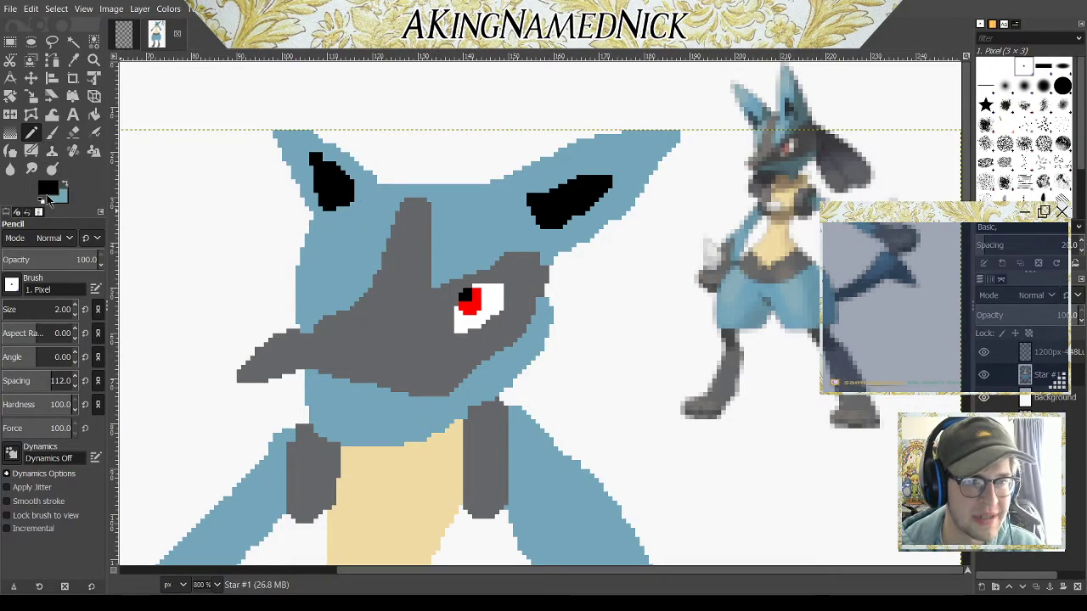
ctrl+click(153, 242)
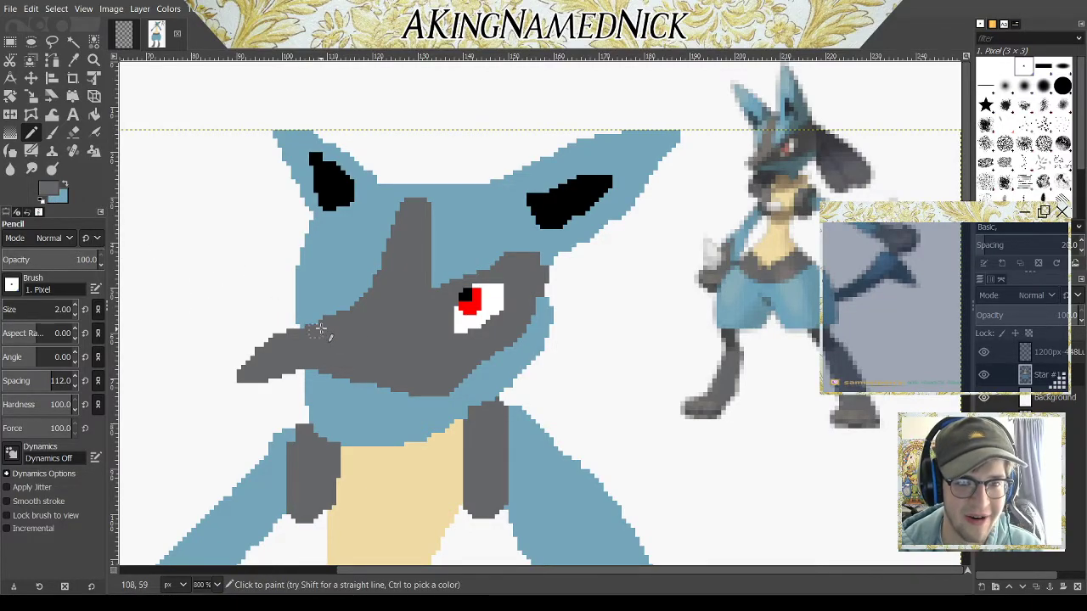
scroll(482, 238, down, 3)
scroll(476, 289, down, 5)
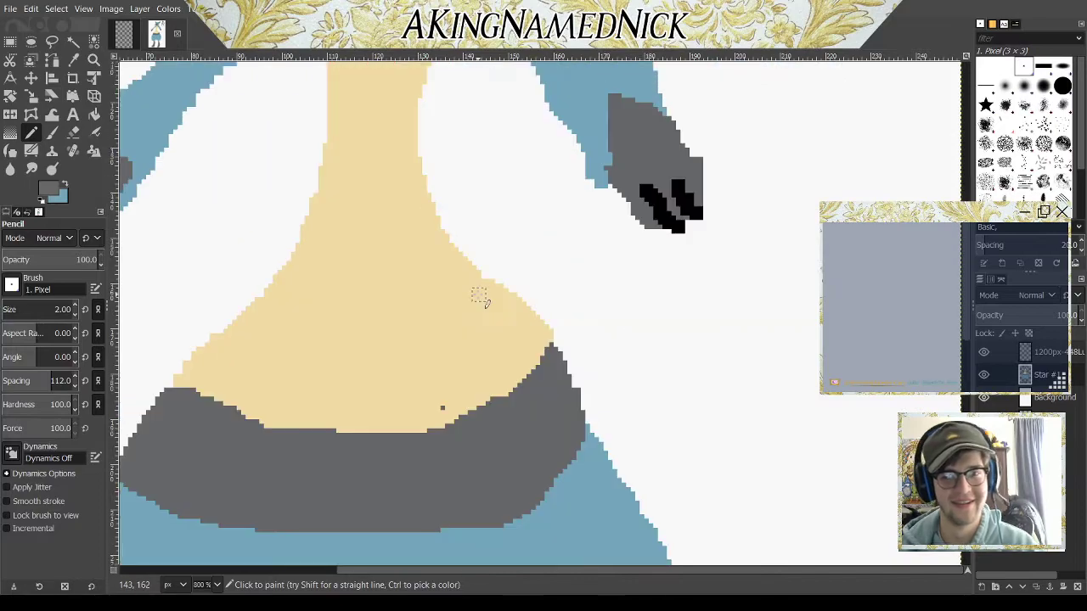
scroll(476, 289, up, 2)
scroll(297, 425, down, 5)
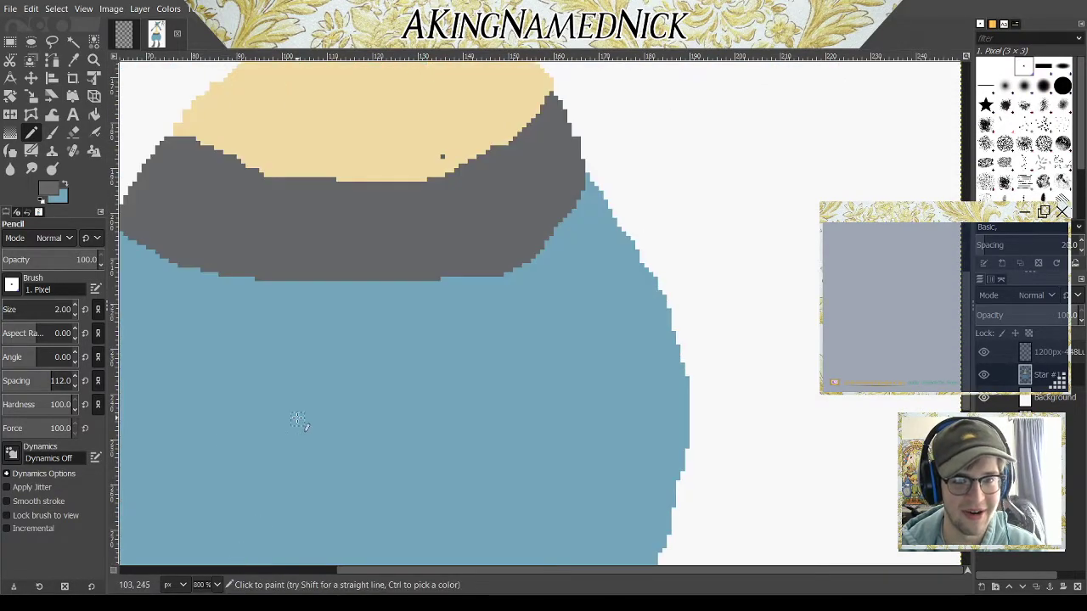
scroll(298, 425, down, 5)
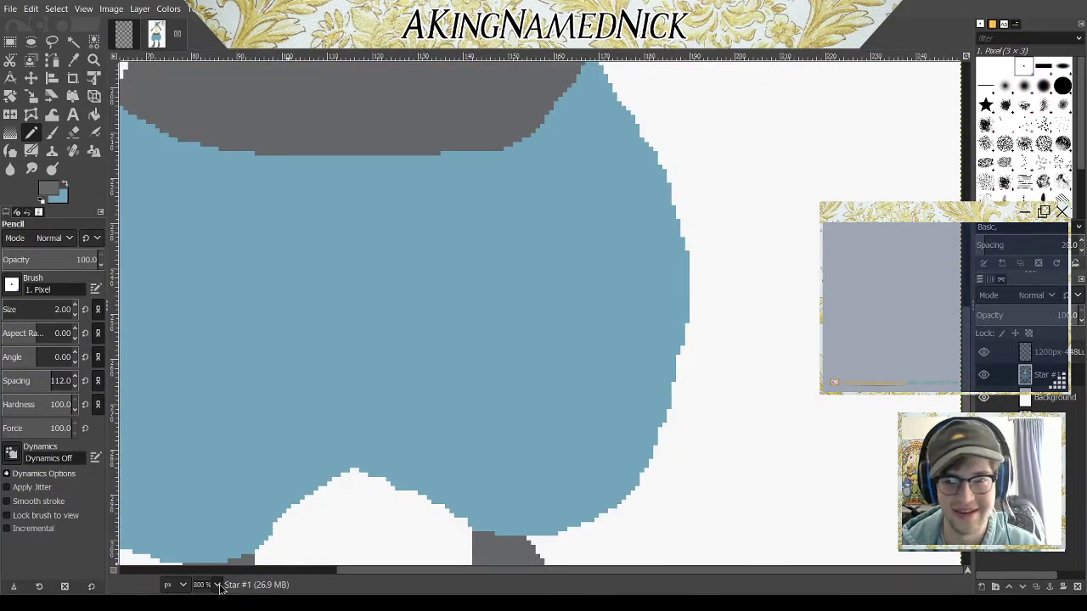
Step: Zoom to 100% to view the whole Lucario, and swap to light grey
key(1)
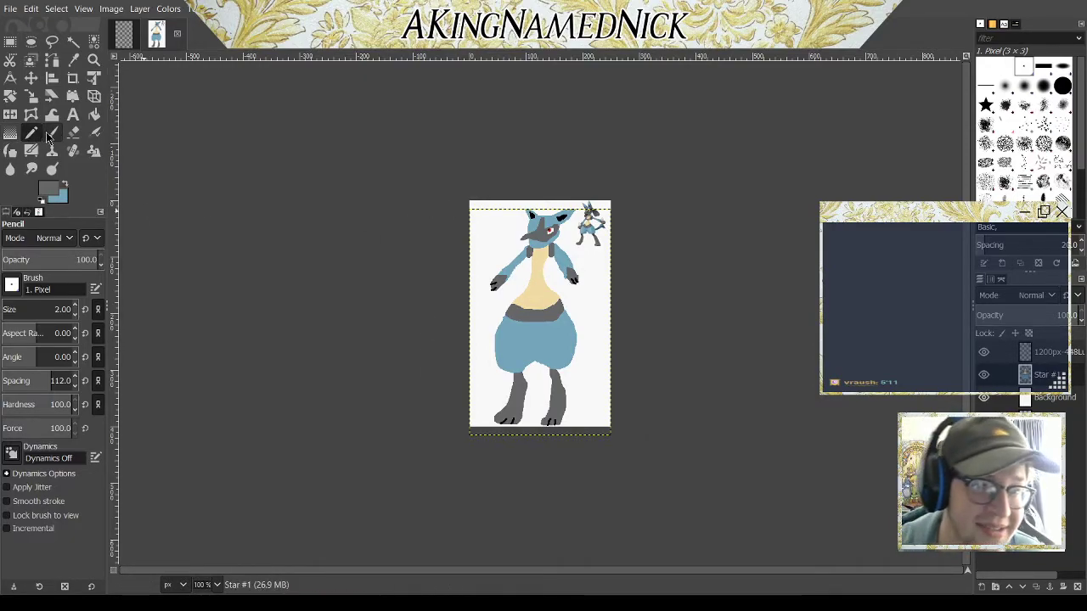
click(61, 186)
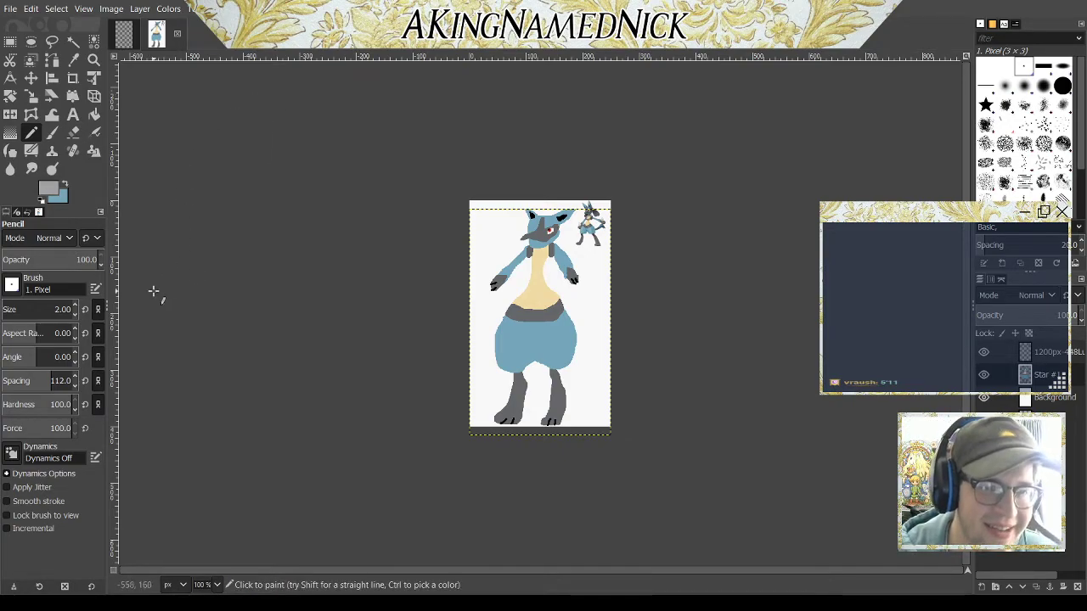
scroll(505, 219, up, 4)
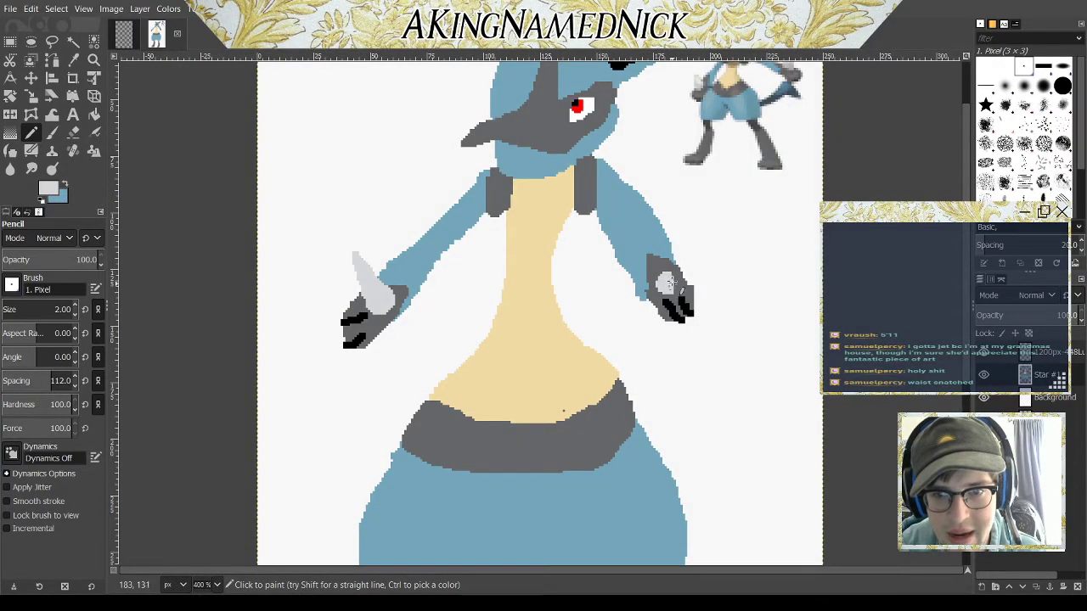
Step: Touch up the right paw with a light grey spike and sketch light grey chest strokes
click(667, 280)
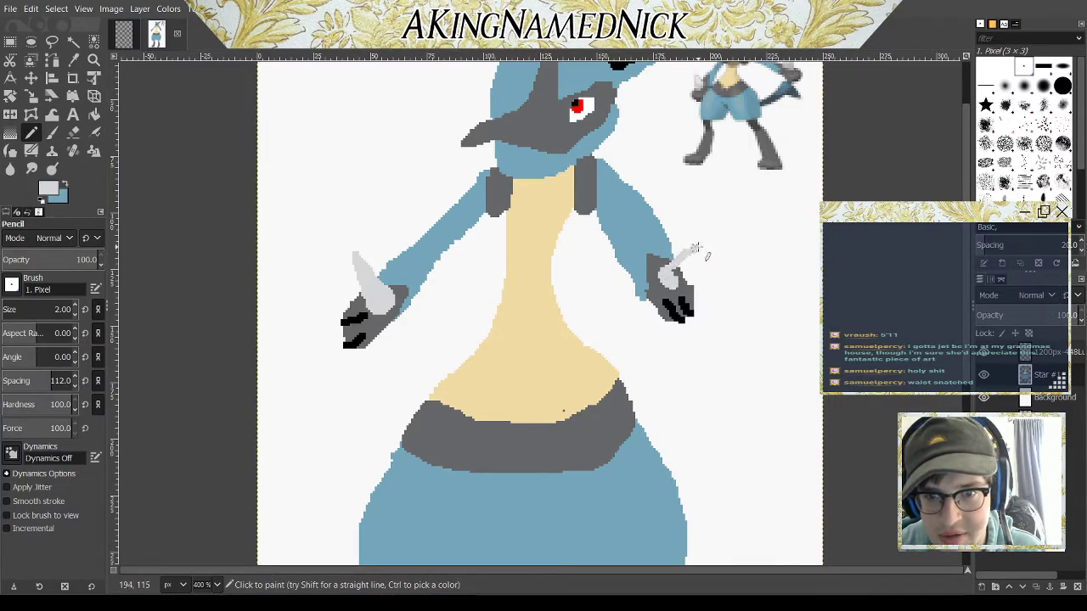
drag(696, 247, 674, 273)
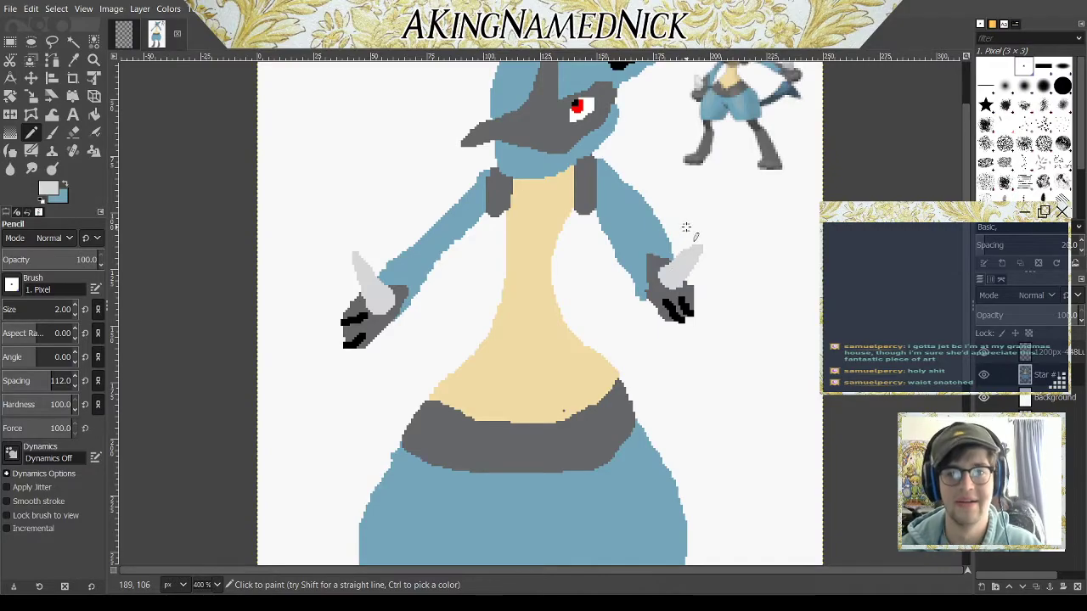
scroll(679, 153, up, 3)
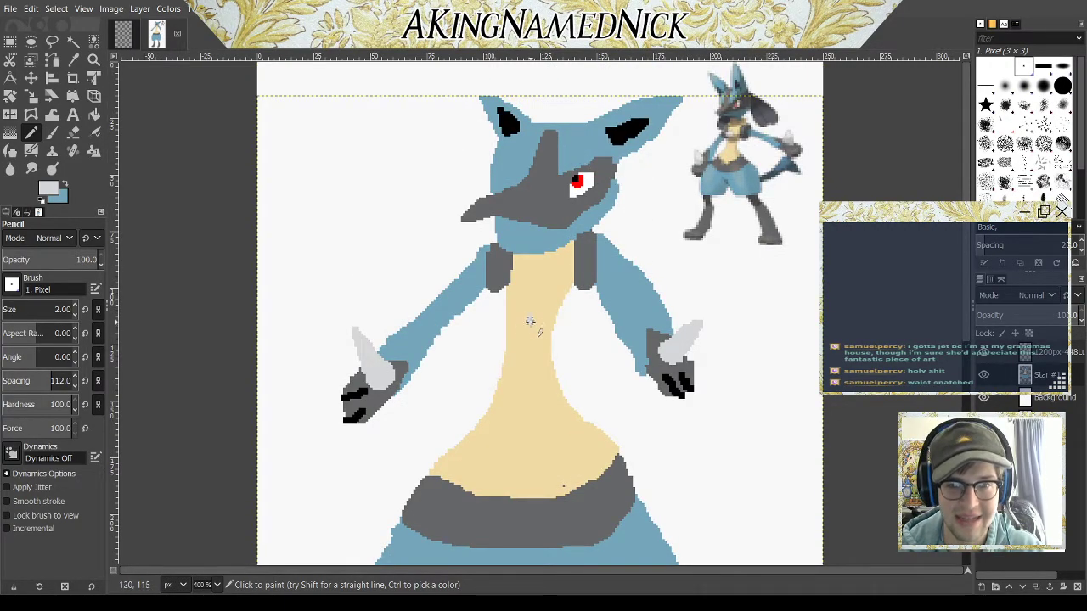
drag(531, 342, 540, 328)
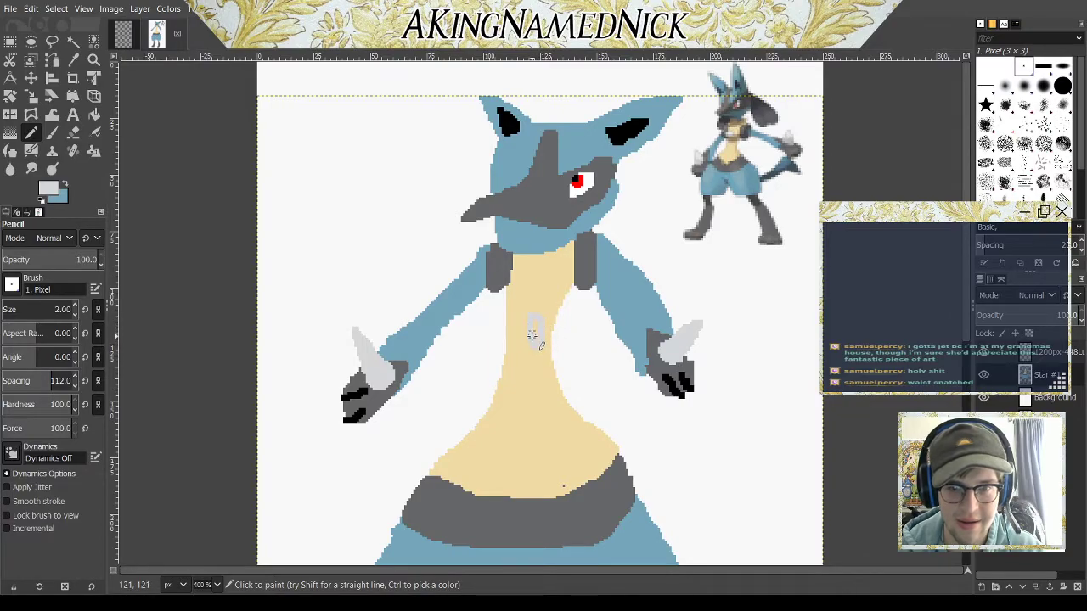
key(ctrl+z)
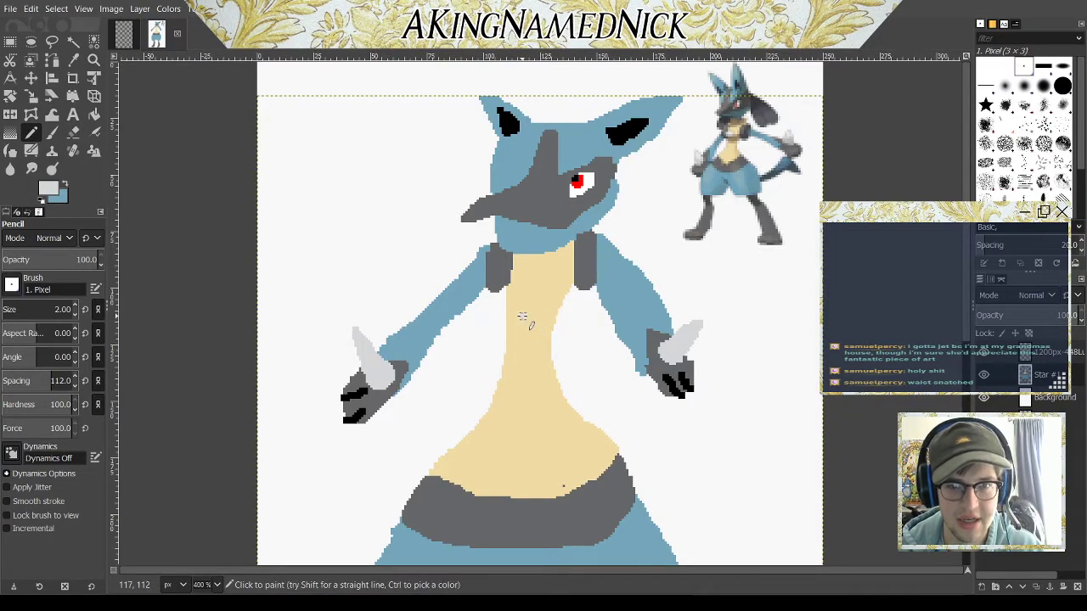
drag(522, 319, 522, 339)
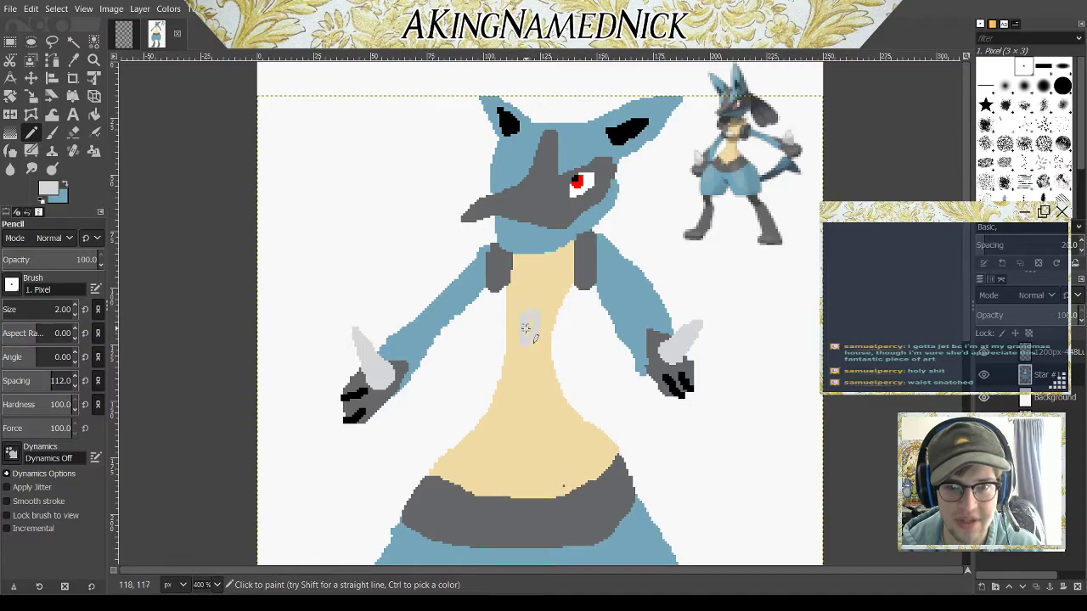
drag(527, 321, 531, 348)
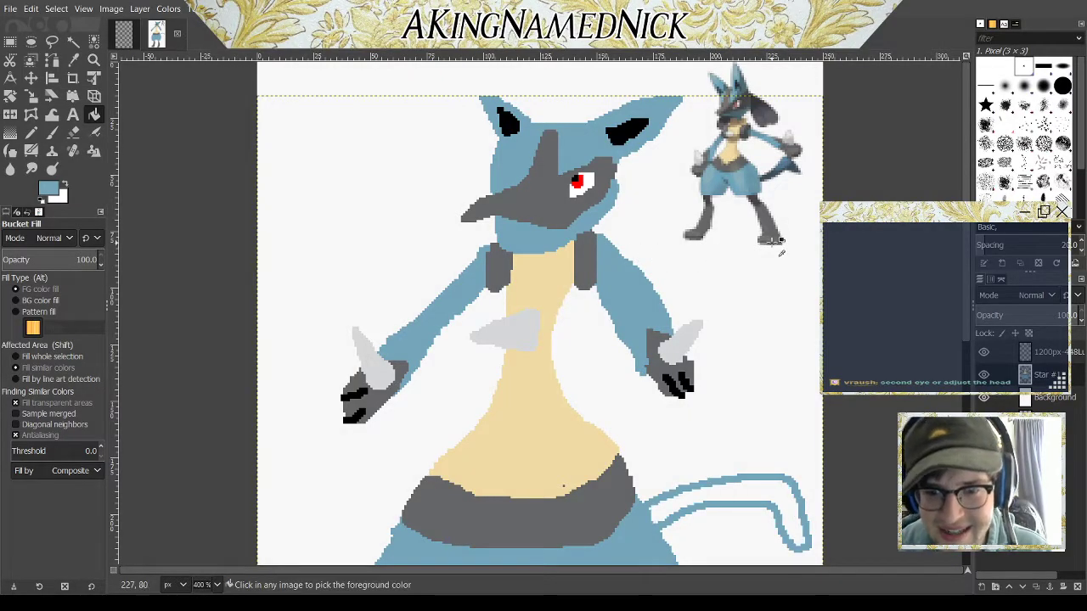
Step: Undo the old tail and fill the redrawn tail outline solid blue
key(ctrl+z)
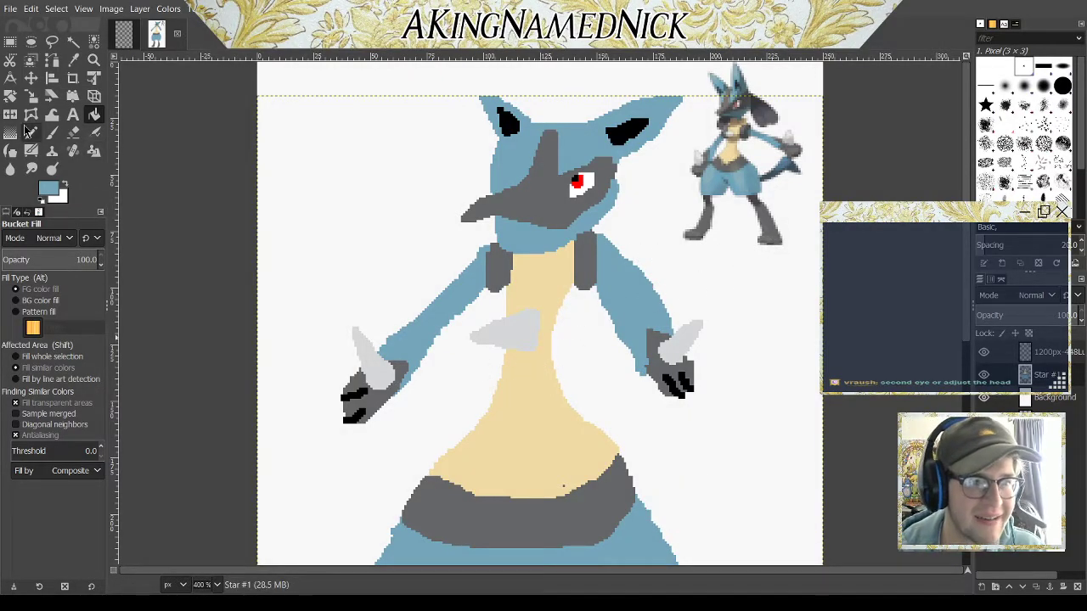
click(31, 132)
scroll(652, 468, down, 3)
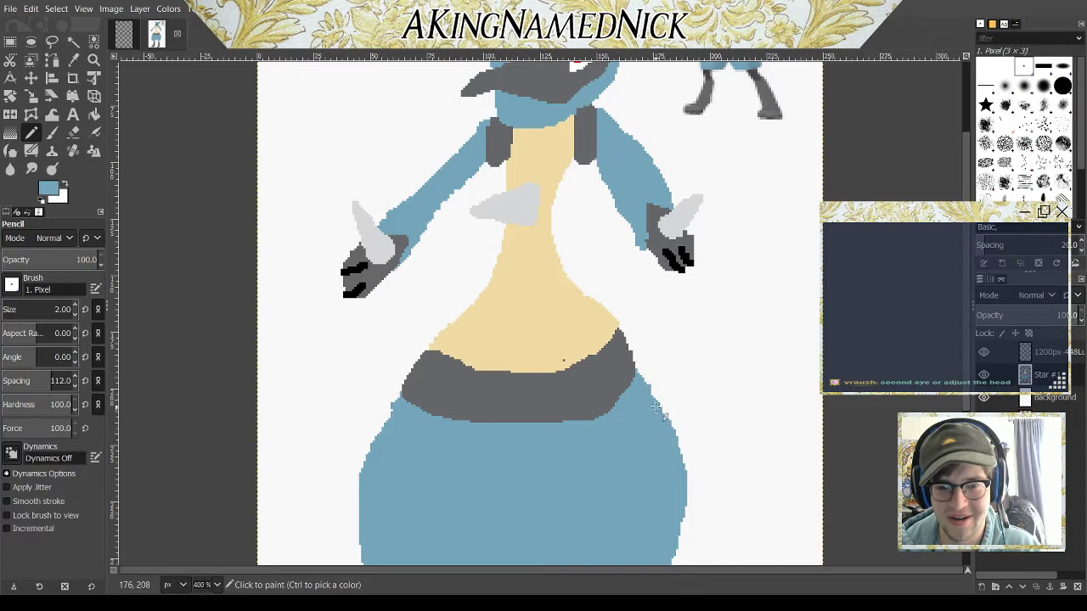
mouse_move(648, 393)
mouse_down()
mouse_move(767, 330)
mouse_move(814, 416)
mouse_move(747, 372)
mouse_move(668, 413)
mouse_move(652, 410)
mouse_up()
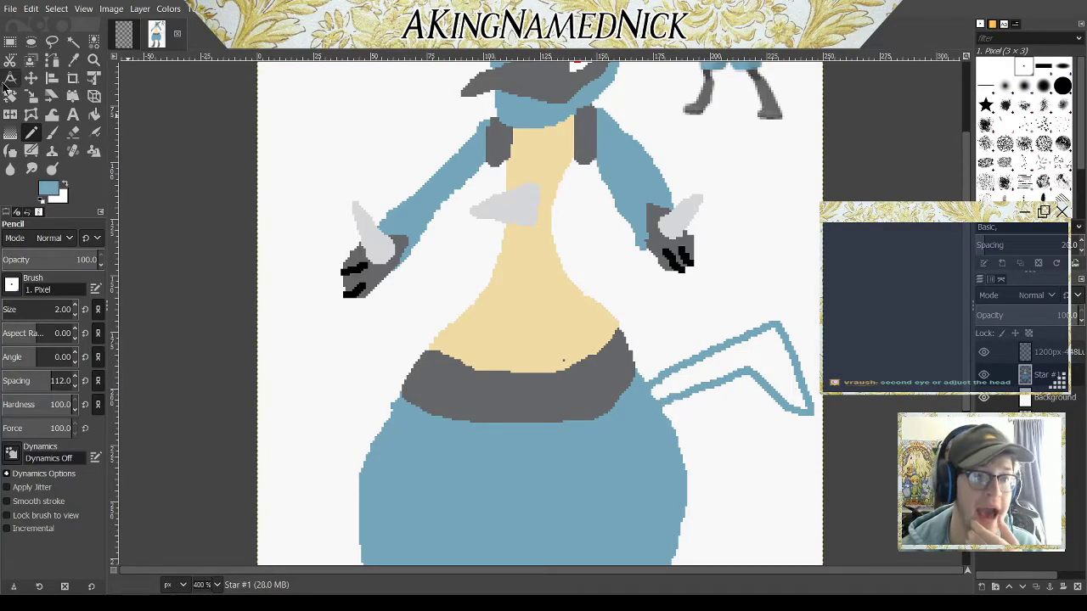
click(94, 114)
click(771, 354)
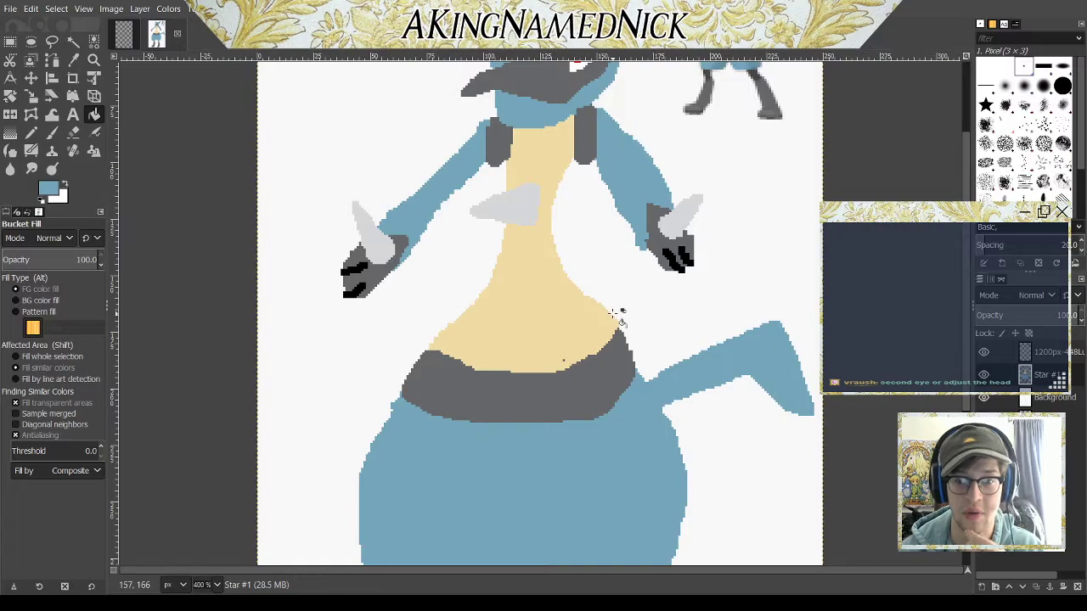
scroll(620, 314, up, 3)
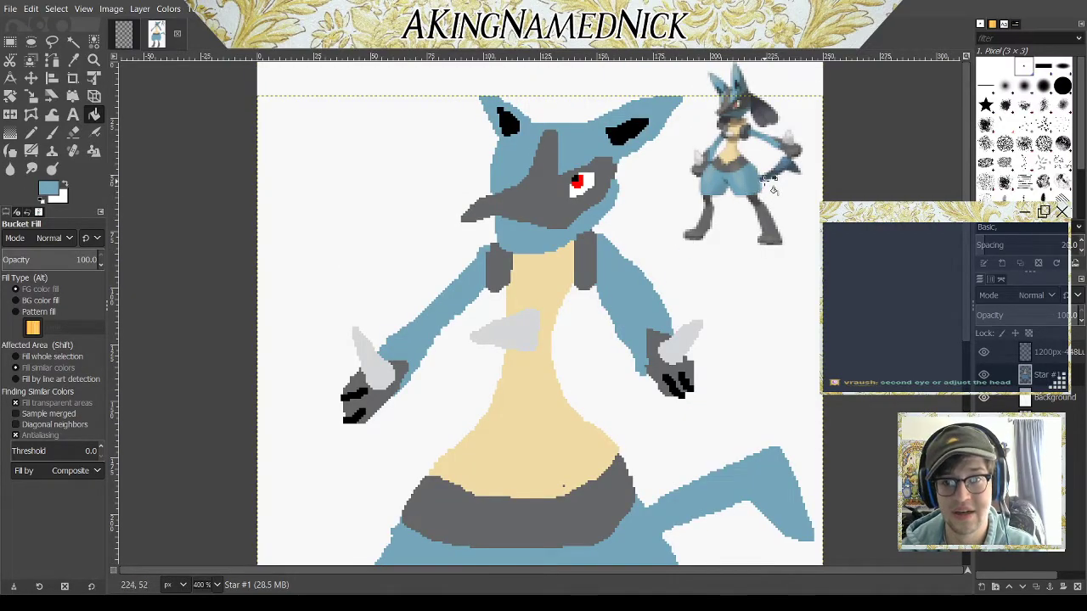
scroll(714, 288, down, 3)
scroll(705, 293, down, 3)
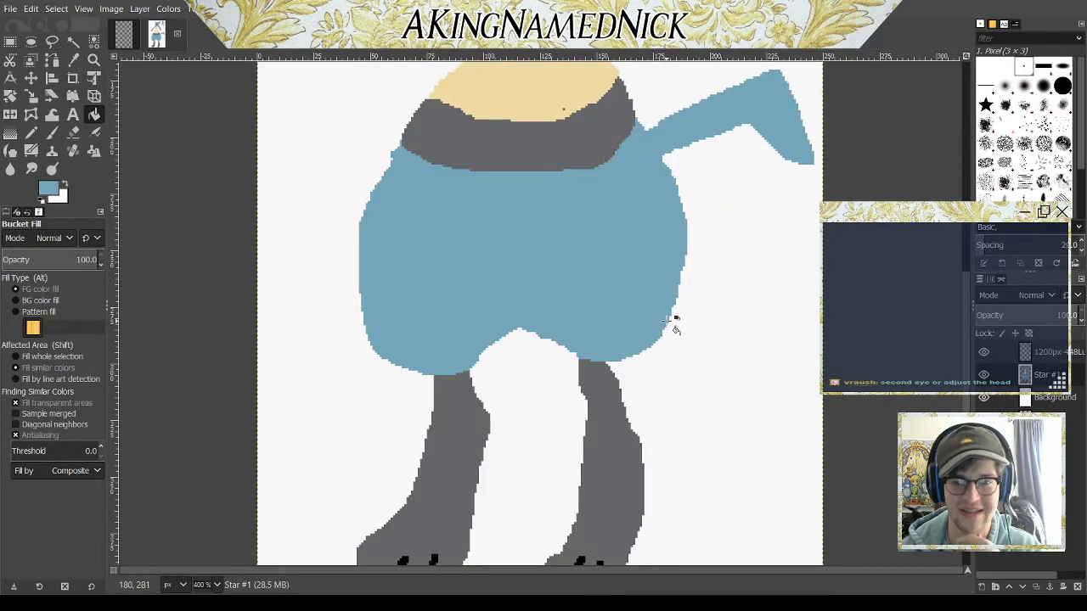
scroll(675, 327, up, 10)
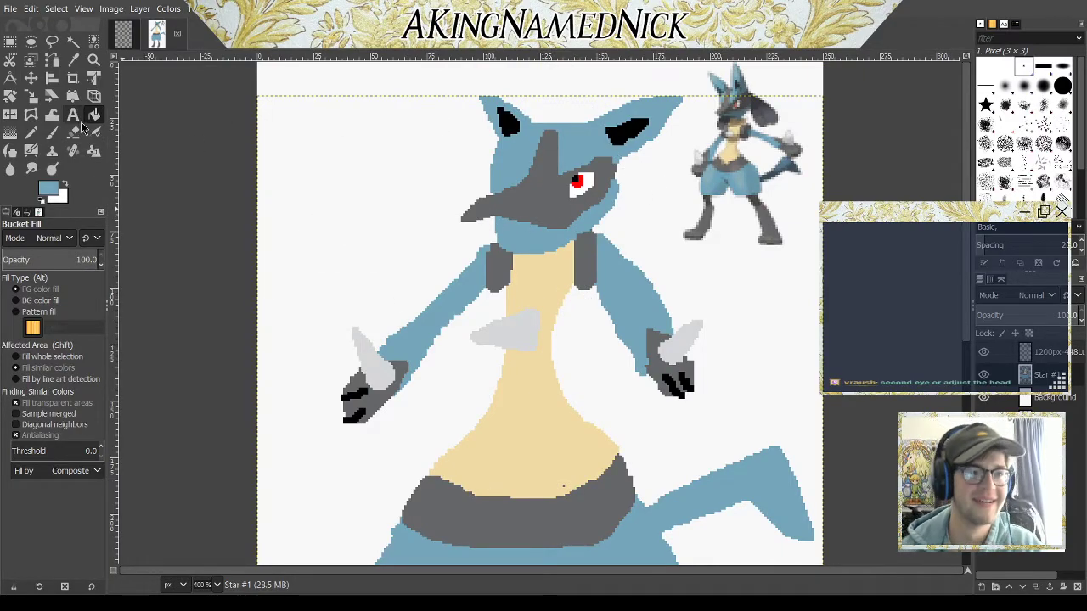
Step: Paint the left eye's white patch, redo a misplaced stroke, and trim its corner blue
click(32, 132)
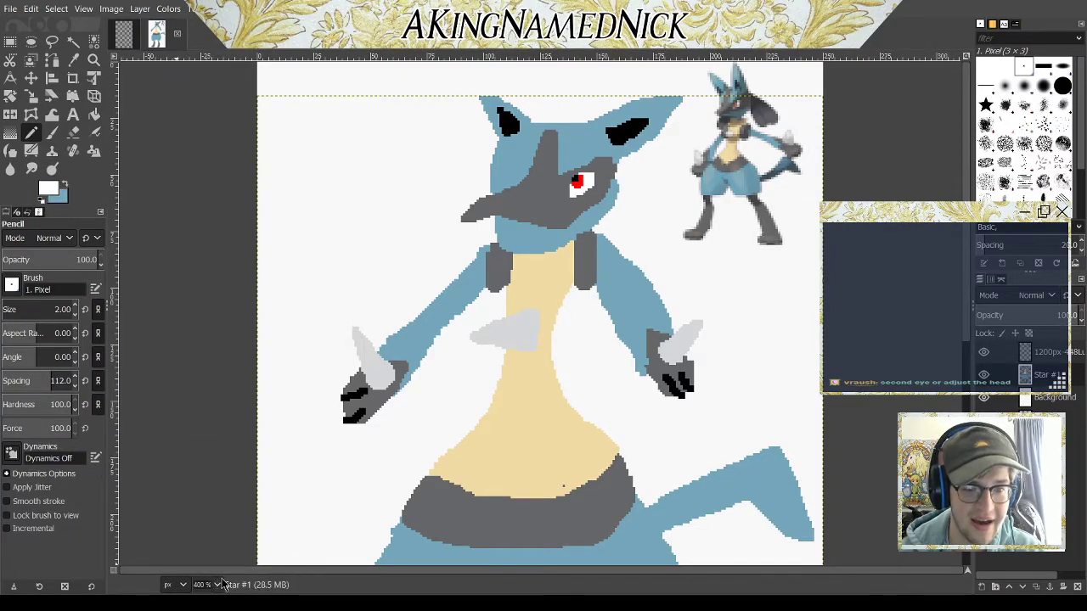
scroll(509, 254, up, 2)
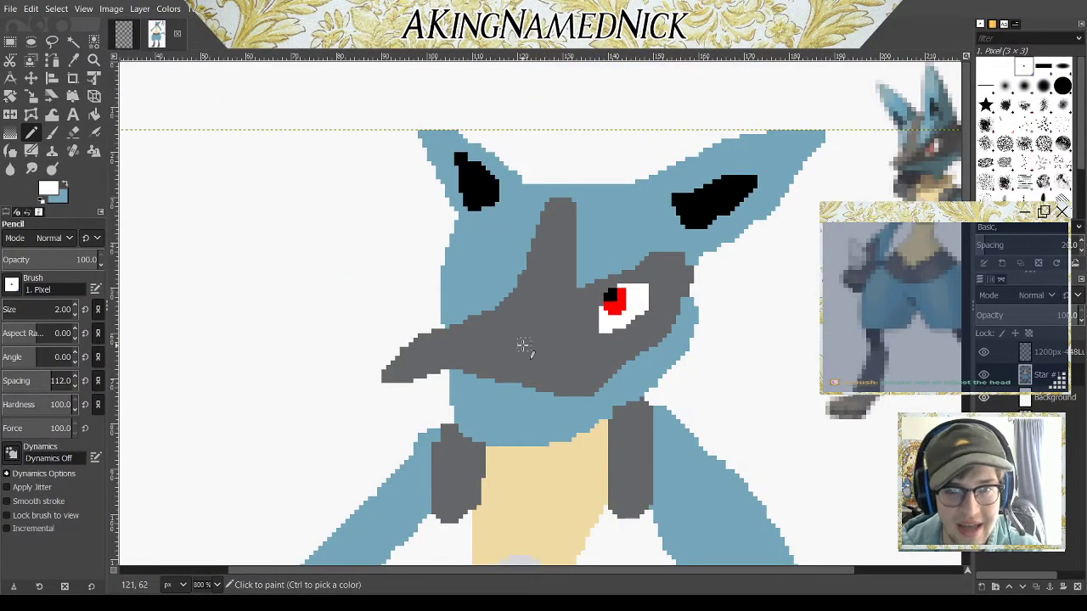
mouse_move(508, 295)
mouse_down()
mouse_move(470, 315)
mouse_move(493, 330)
mouse_move(520, 296)
mouse_move(506, 278)
mouse_move(488, 310)
mouse_move(501, 306)
mouse_move(497, 289)
mouse_up()
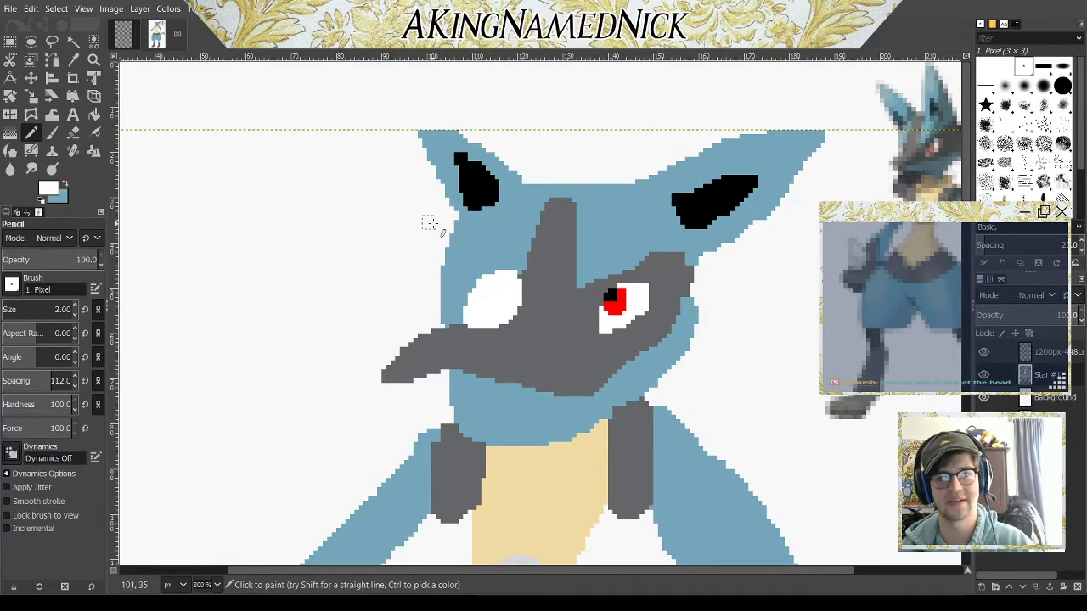
key(ctrl+z)
key(ctrl+z)
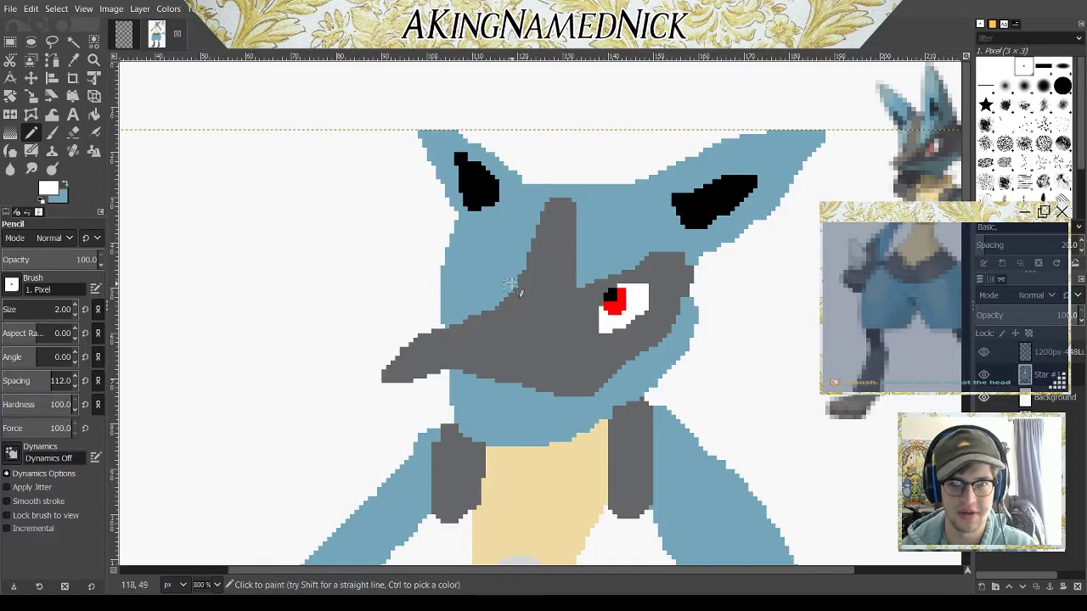
mouse_move(513, 281)
mouse_down()
mouse_move(480, 302)
mouse_move(474, 317)
mouse_move(493, 323)
mouse_move(523, 293)
mouse_move(489, 308)
mouse_move(486, 287)
mouse_up()
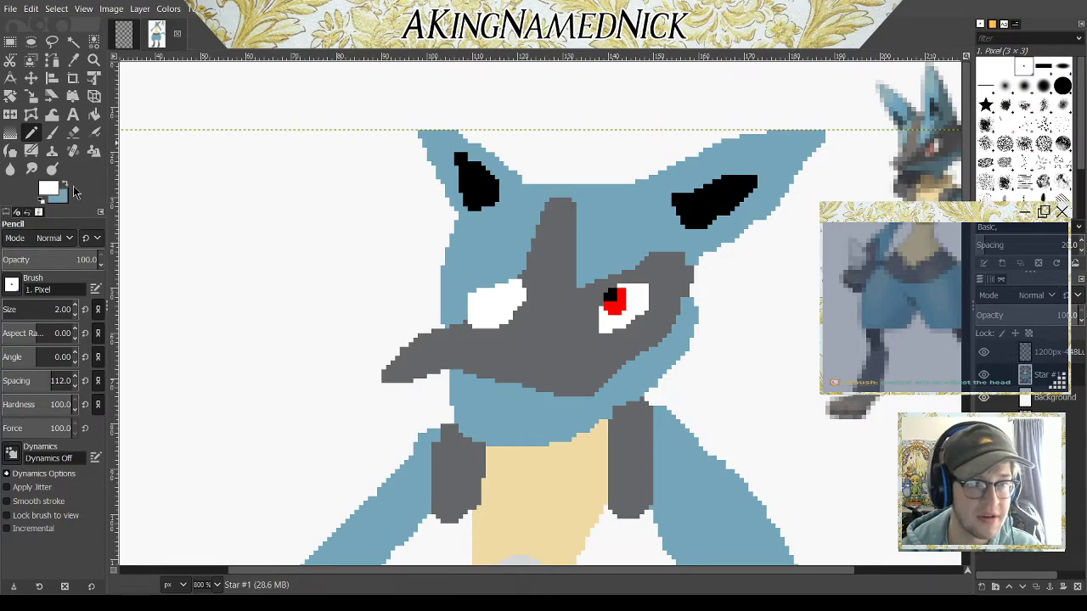
click(64, 189)
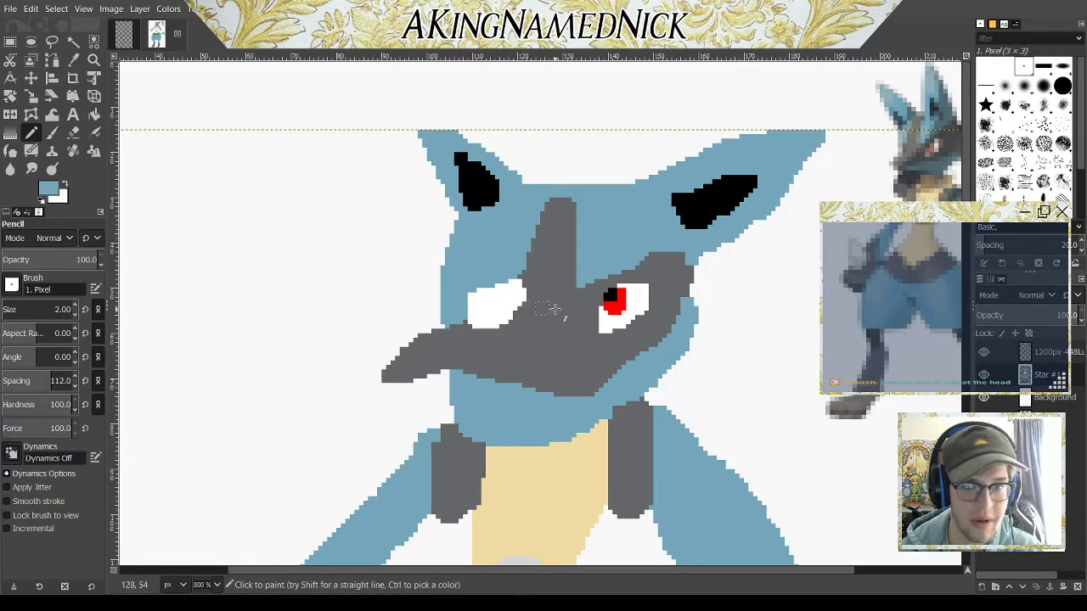
click(478, 293)
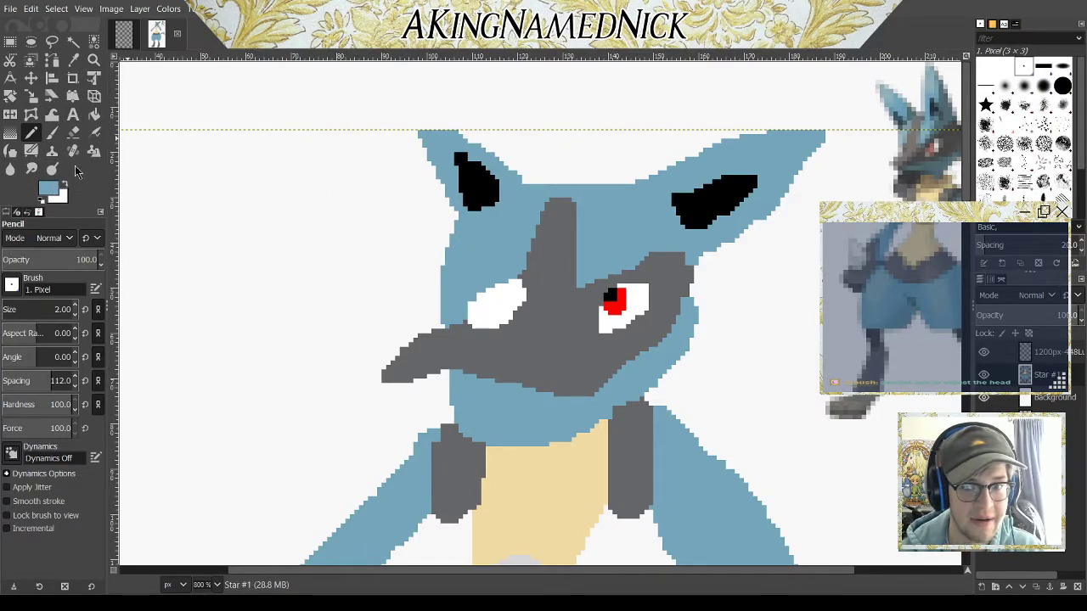
Step: Paint and shape the second eye's red iris
key(x)
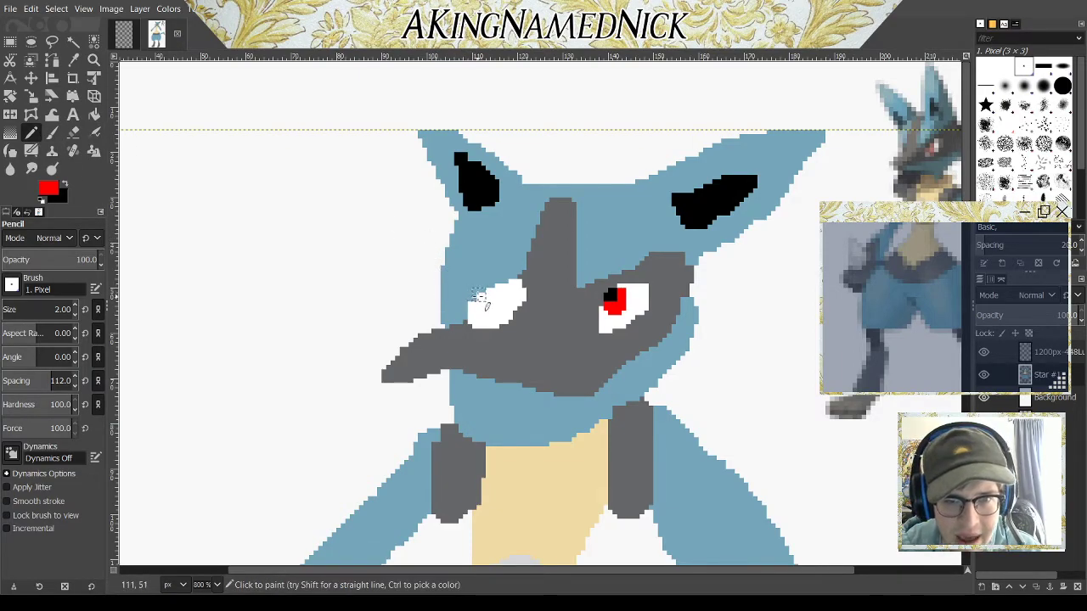
click(479, 296)
mouse_move(484, 295)
mouse_down()
mouse_move(501, 296)
mouse_move(485, 290)
mouse_up()
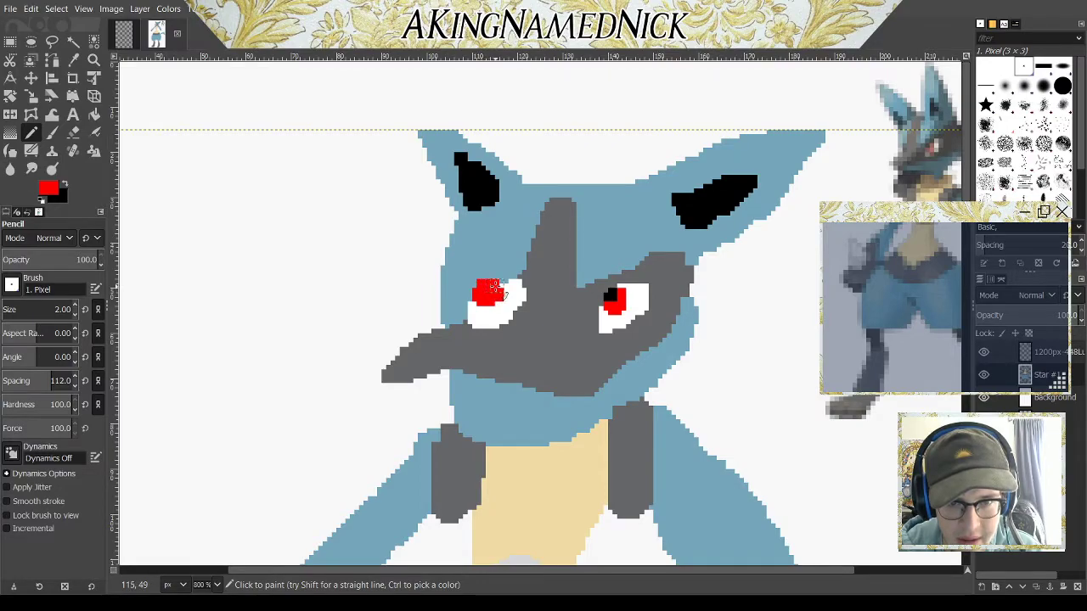
click(501, 294)
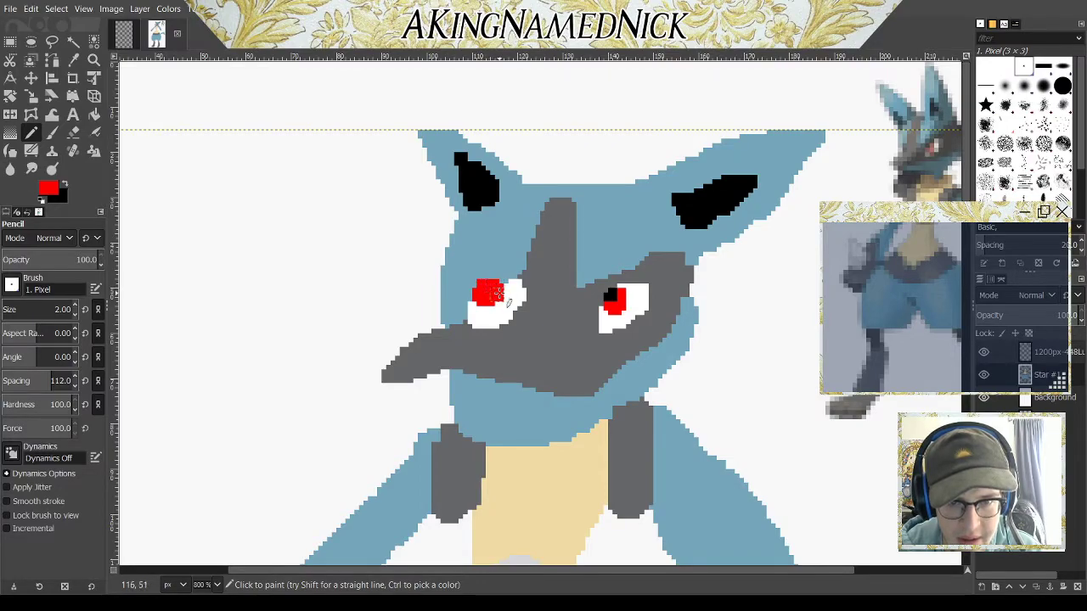
Step: Add 1-pixel black pupil marks, then reset colours with white as the drawing colour
click(65, 185)
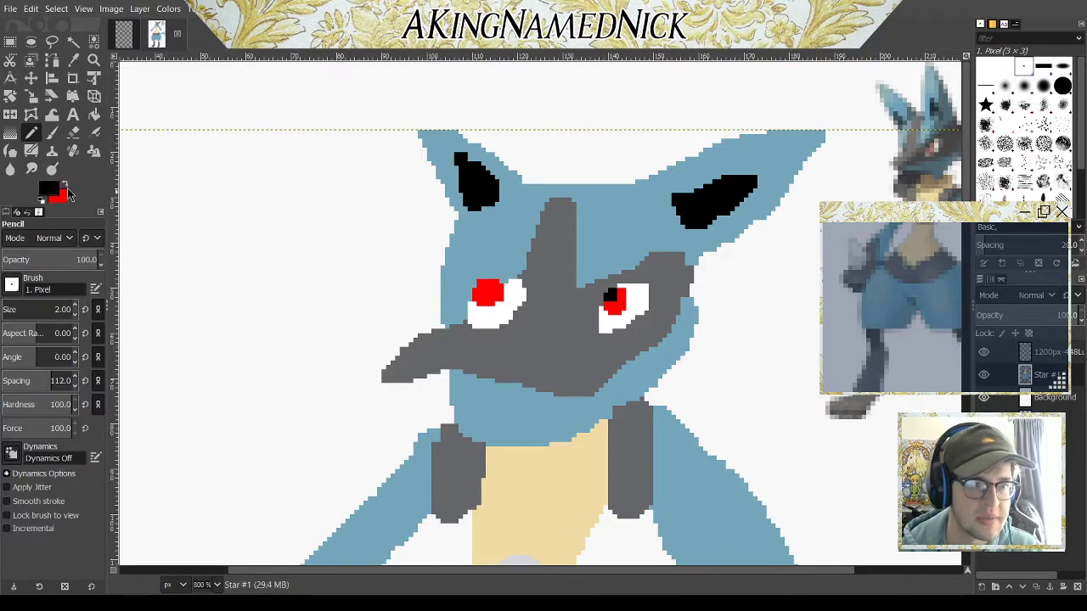
click(76, 313)
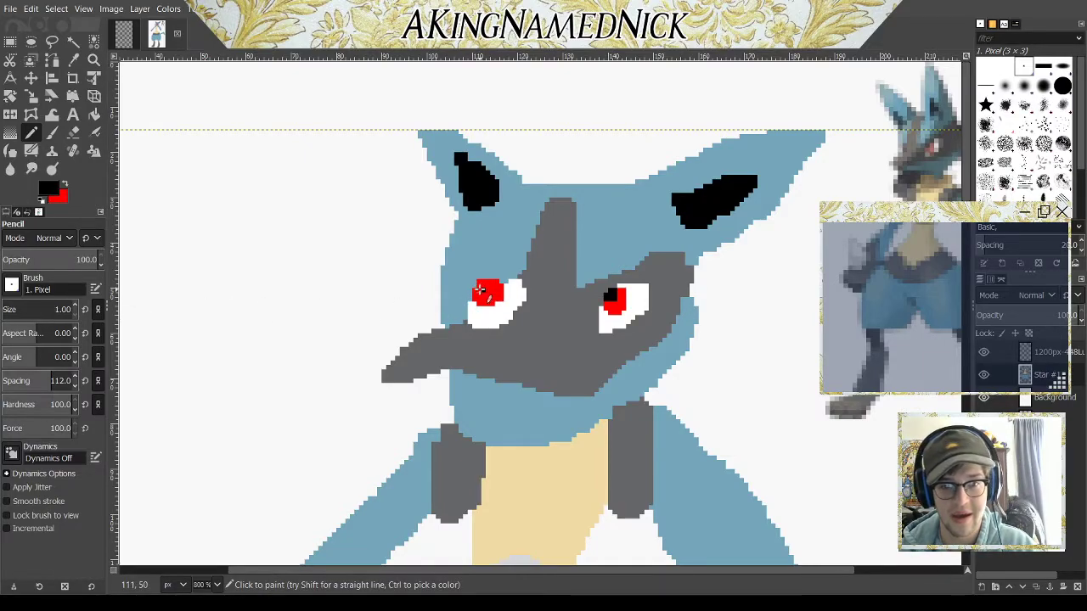
click(484, 286)
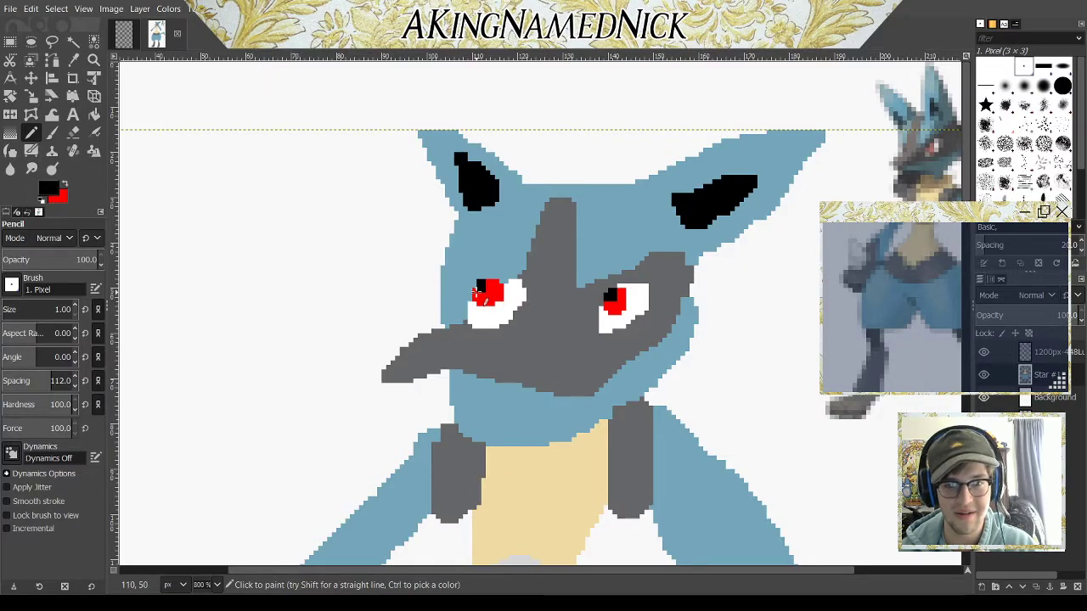
click(478, 292)
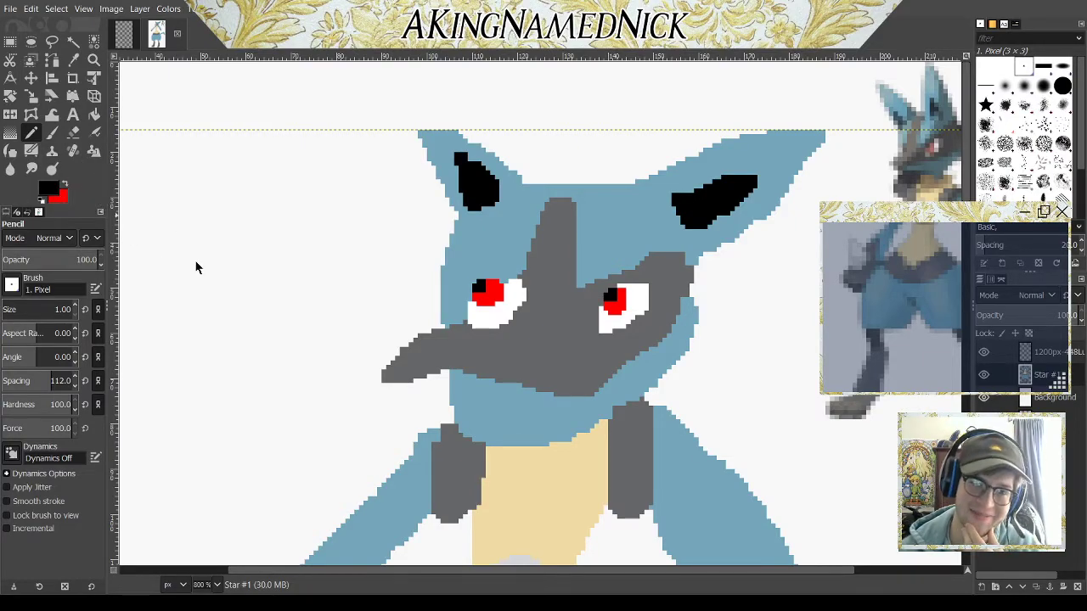
key(d)
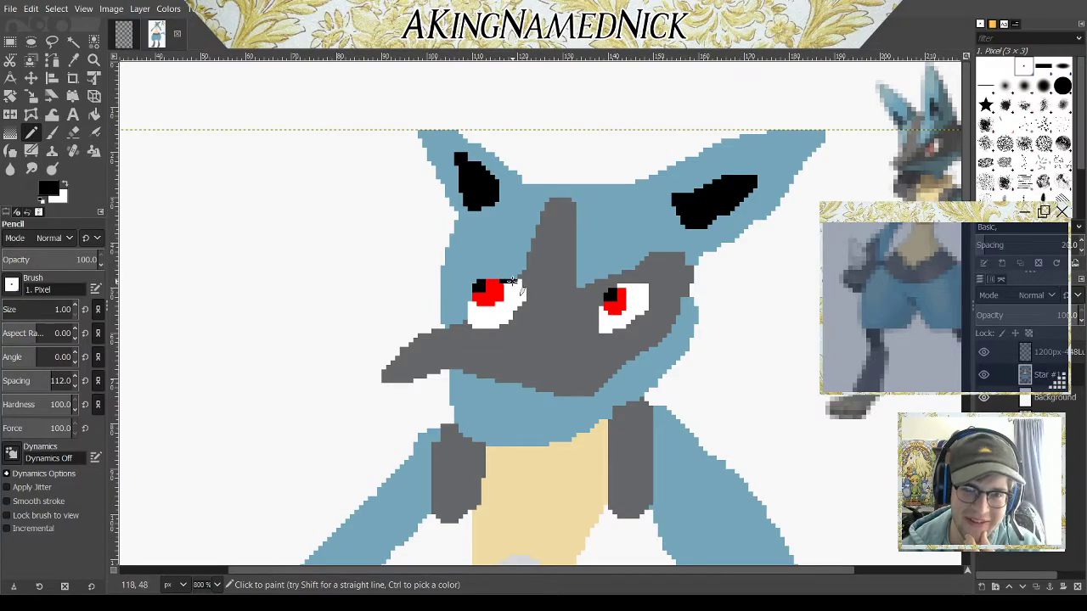
click(73, 186)
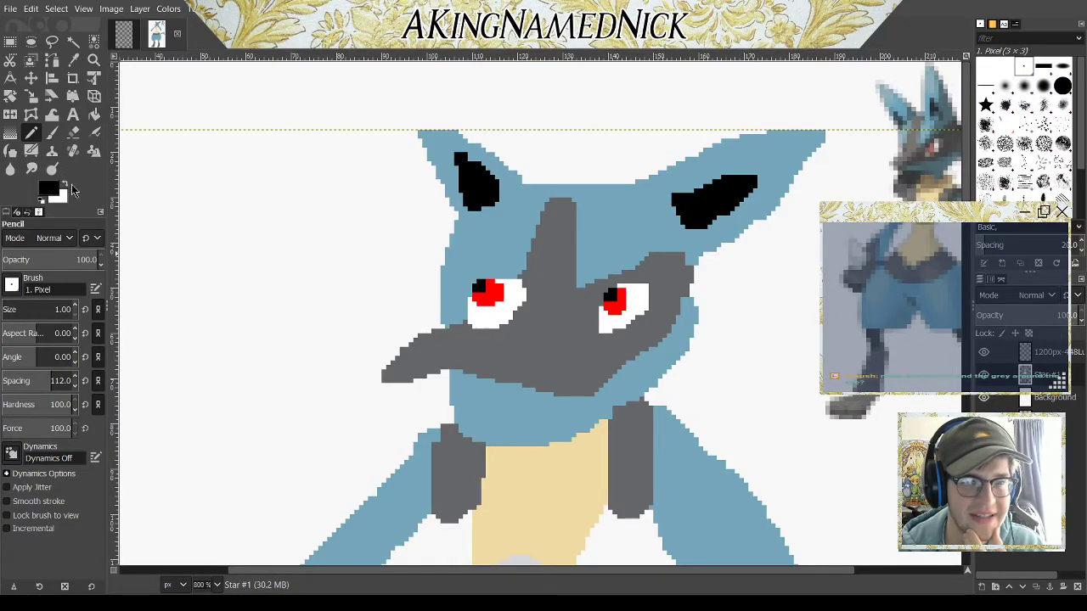
Step: Outline the second eye in dark grey, add a drooping snout edge, and fill the gap grey
click(66, 184)
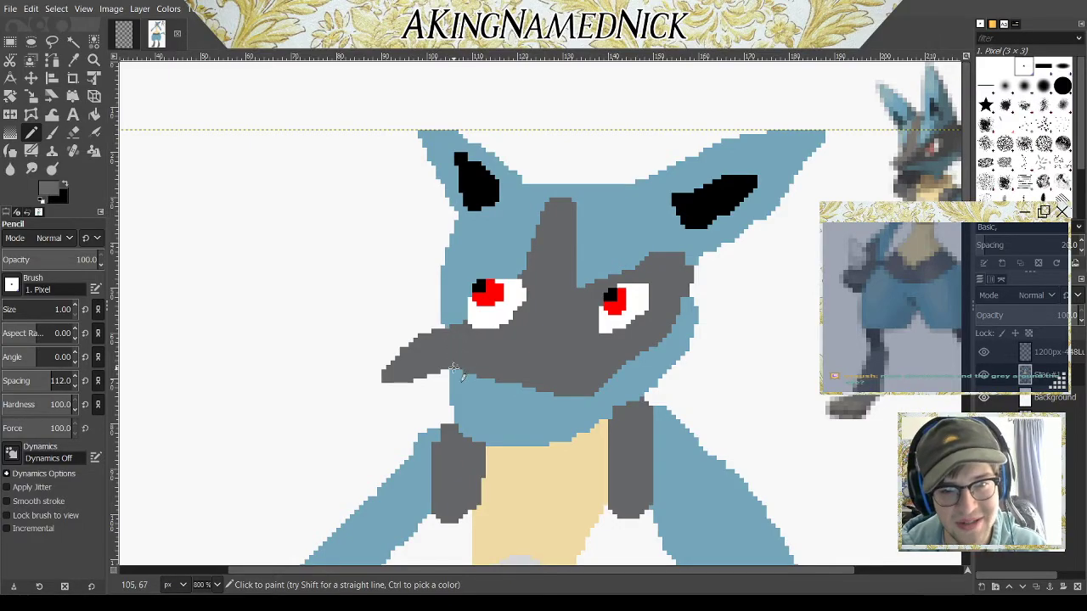
mouse_move(456, 325)
mouse_down()
mouse_move(497, 273)
mouse_move(476, 280)
mouse_up()
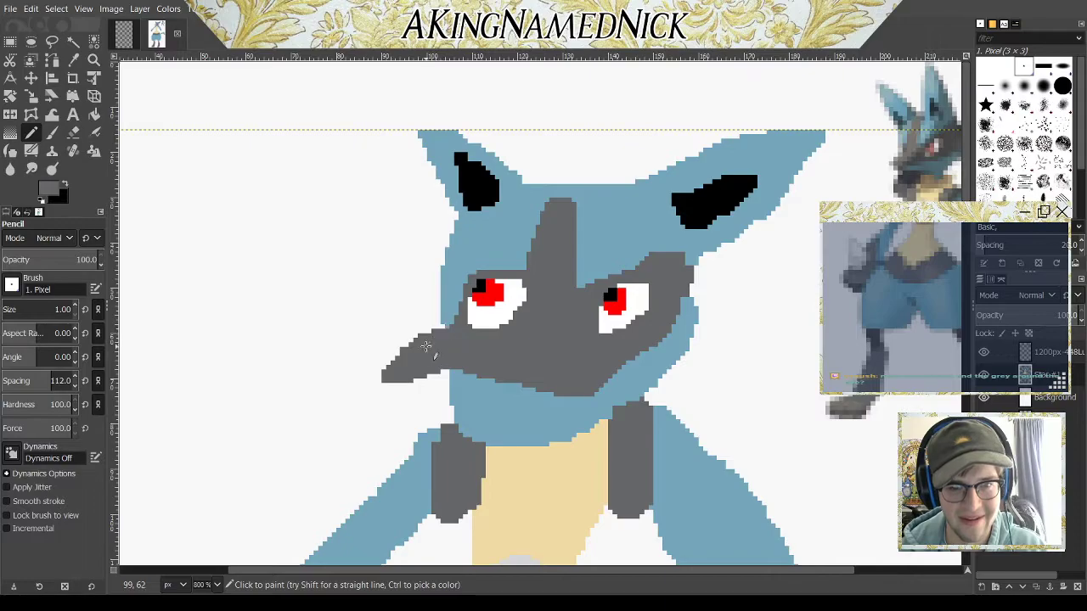
mouse_move(425, 347)
mouse_down()
mouse_move(367, 413)
mouse_move(382, 391)
mouse_move(395, 404)
mouse_move(475, 371)
mouse_up()
click(94, 114)
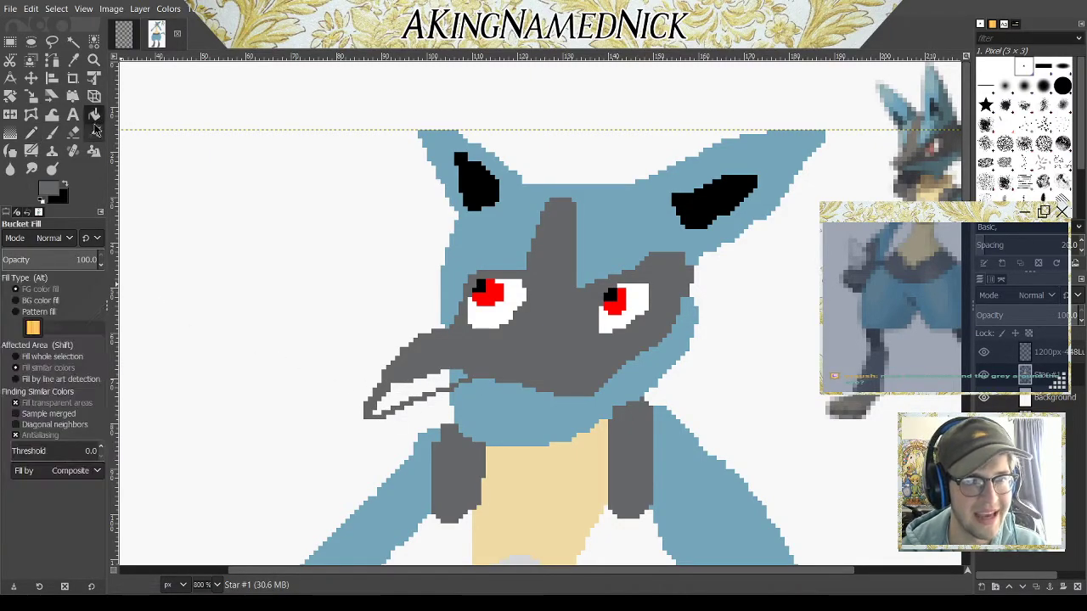
click(399, 387)
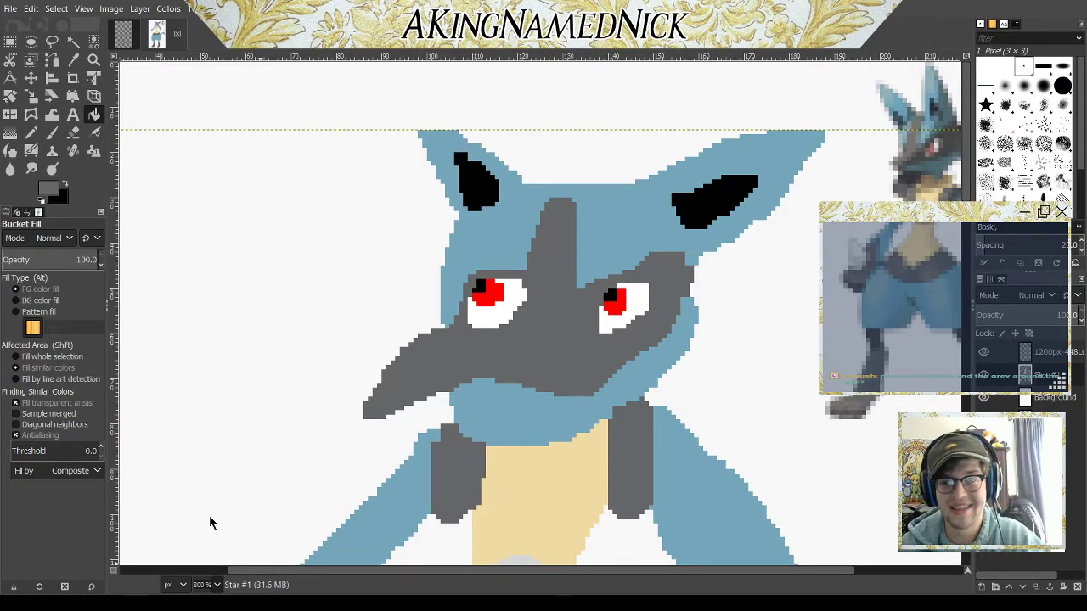
Step: Zoom the canvas to 100% to view the complete Lucario figure
key(1)
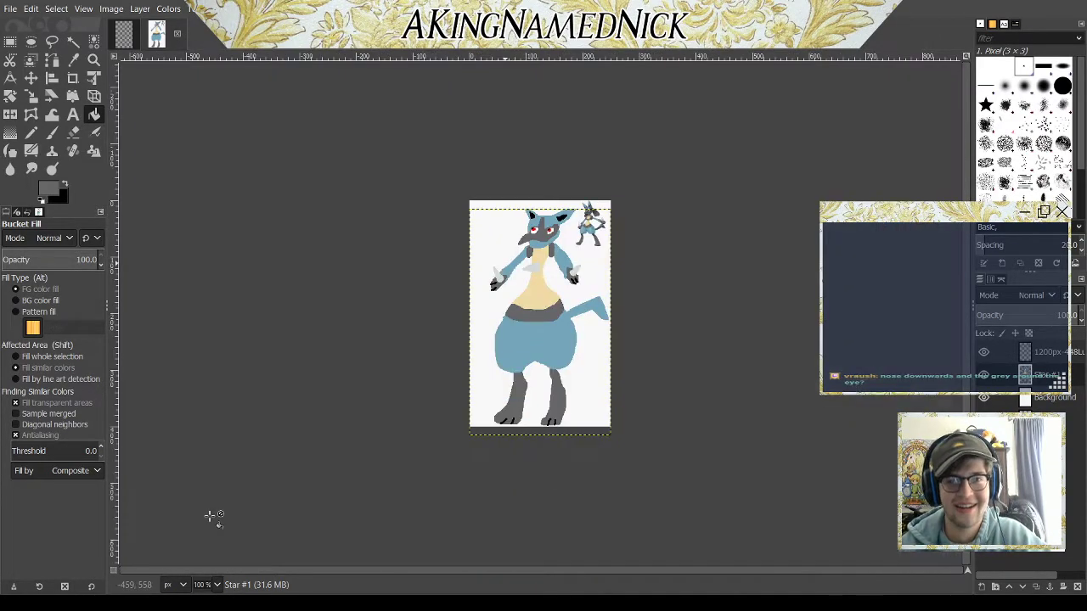